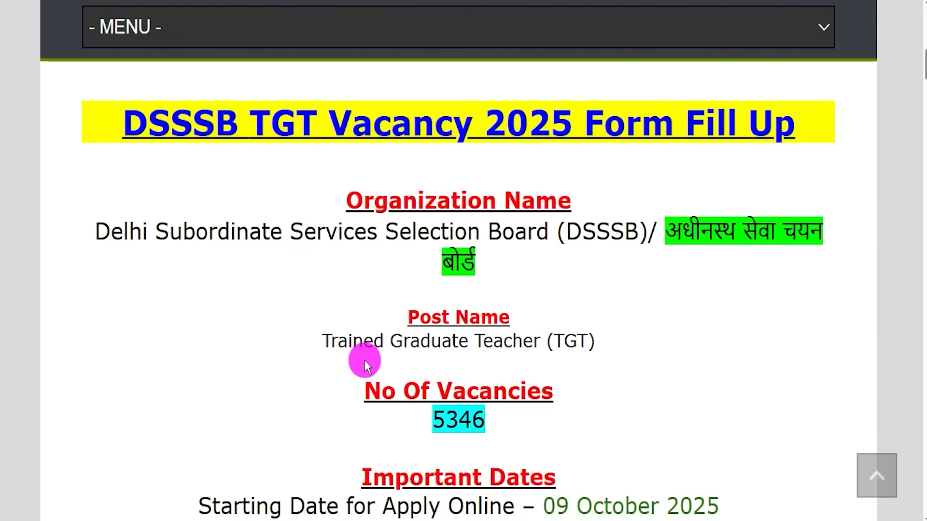
Highlight the post name and the number of vacancies on the DSSSB TGT Vacancy 2025 page
left_click_drag(340, 341, 585, 333)
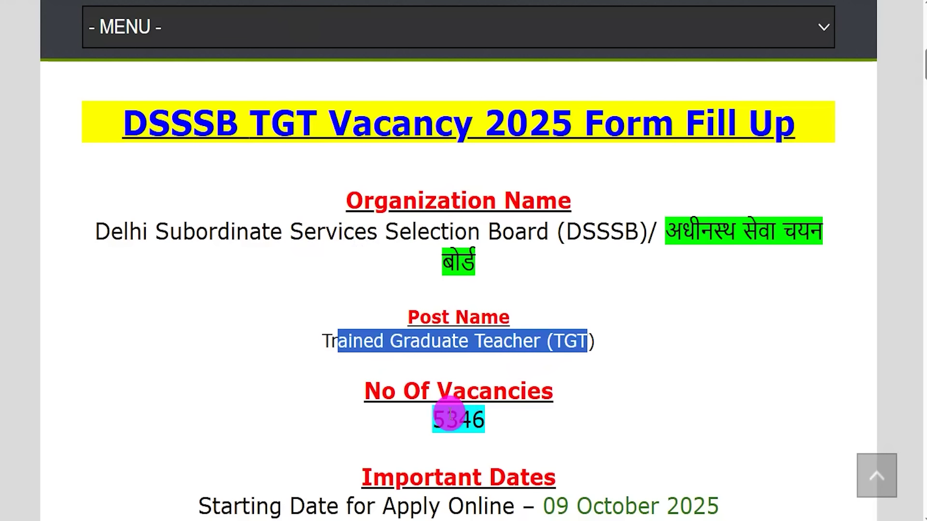
left_click_drag(437, 421, 486, 420)
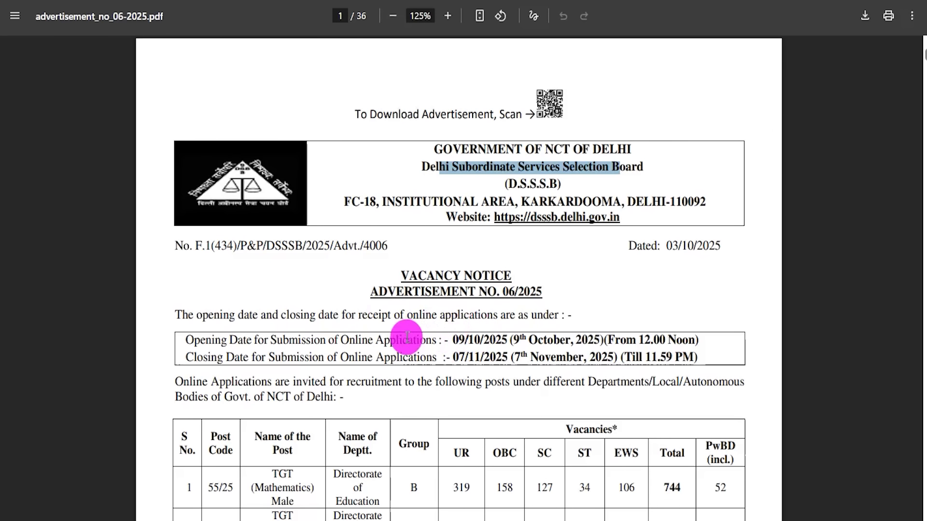
Switch to advertisement_no_06-2025.pdf and examine the application dates and the category-wise vacancies for the TGT (Mathematics) posts
left_click_drag(419, 340, 395, 340)
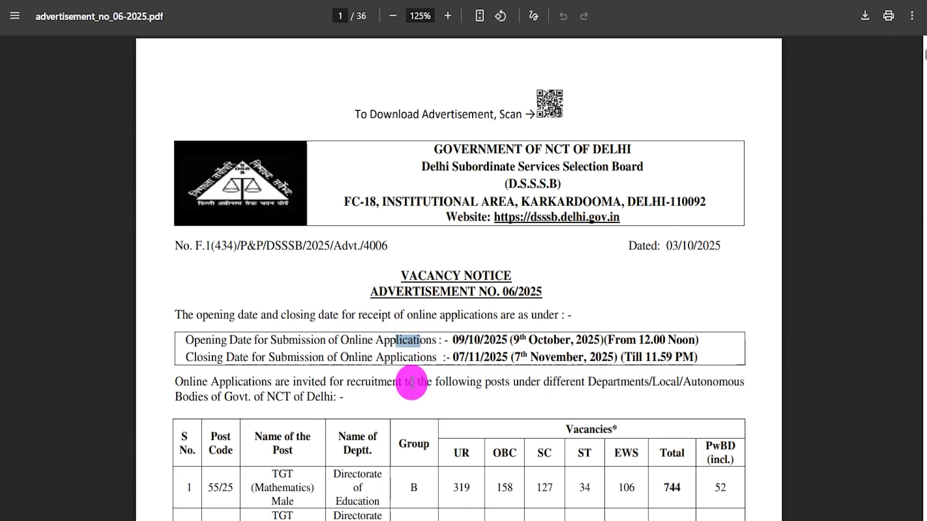
left_click_drag(417, 383, 505, 382)
scroll(449, 371, "down", 4)
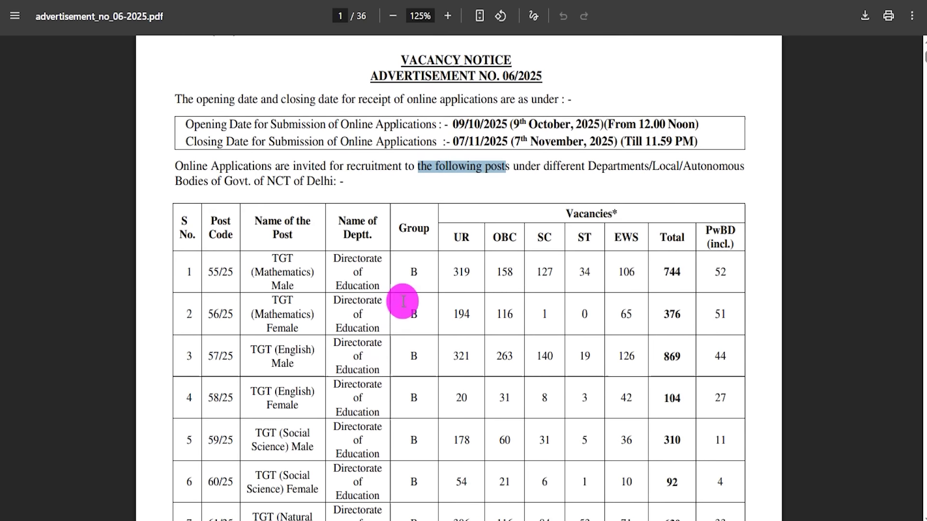
left_click_drag(413, 270, 460, 269)
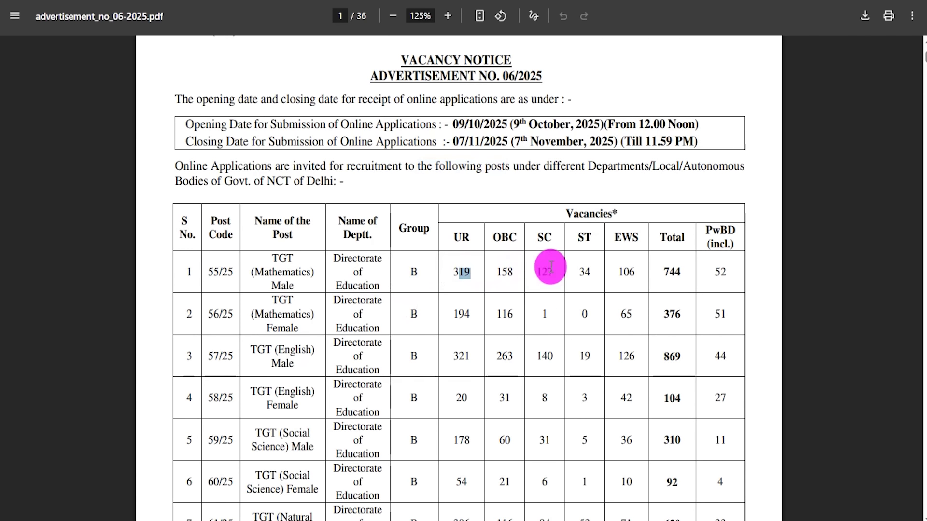
left_click_drag(618, 273, 683, 272)
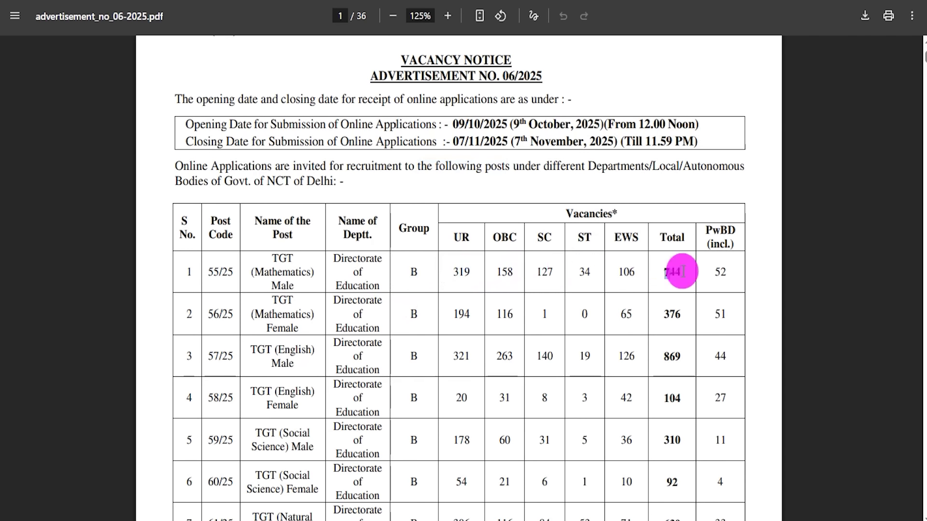
left_click_drag(508, 314, 612, 323)
scroll(424, 260, "up", 4)
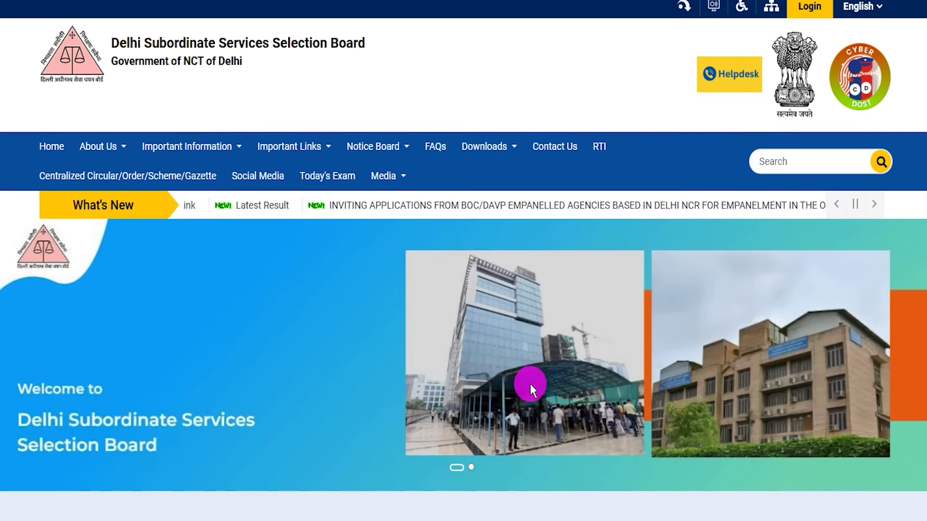
Look through the Delhi Subordinate Services Selection Board home page, from notifications and services to the footer and back
scroll(531, 382, "down", 3)
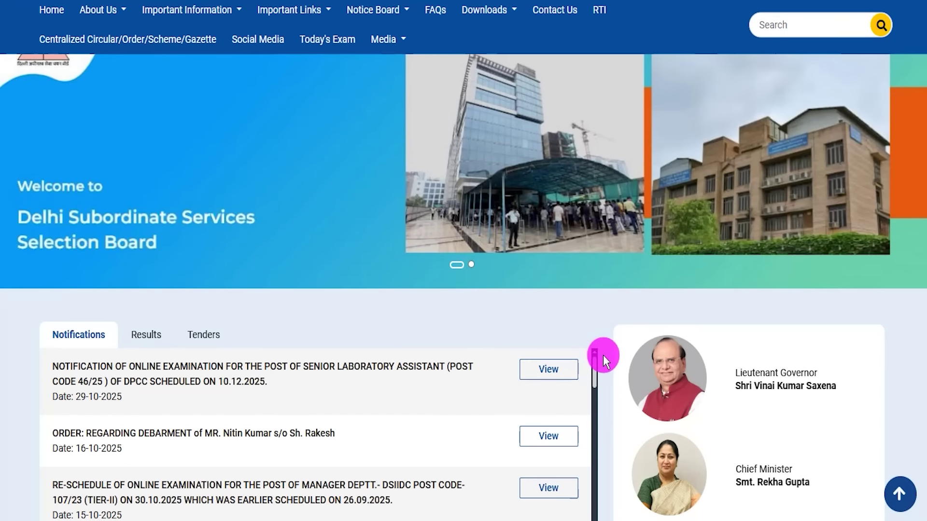
scroll(603, 354, "down", 3)
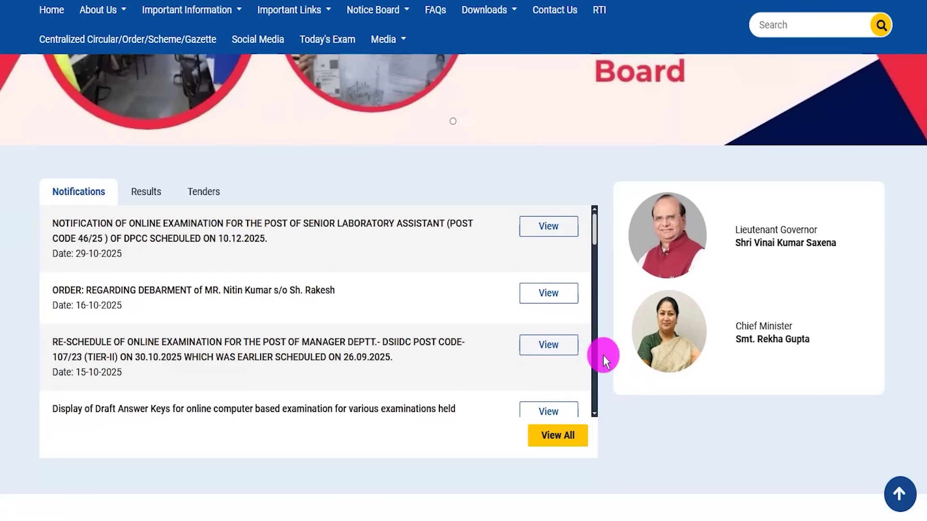
scroll(604, 354, "down", 3)
scroll(604, 355, "down", 4)
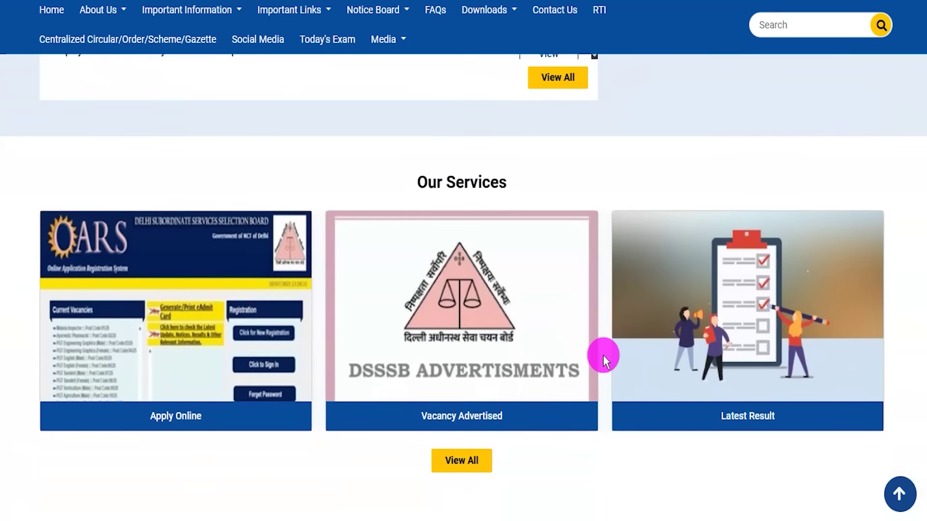
scroll(604, 360, "down", 4)
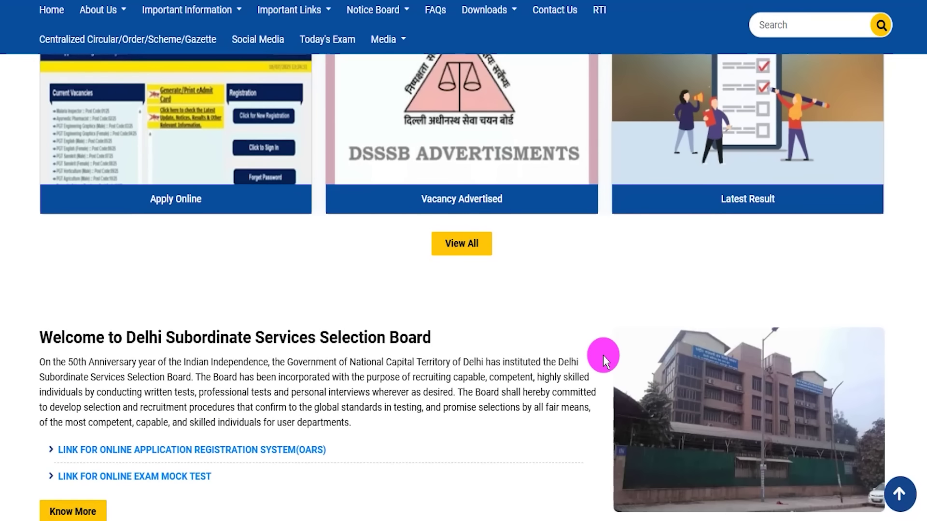
scroll(604, 355, "down", 4)
scroll(603, 354, "down", 2)
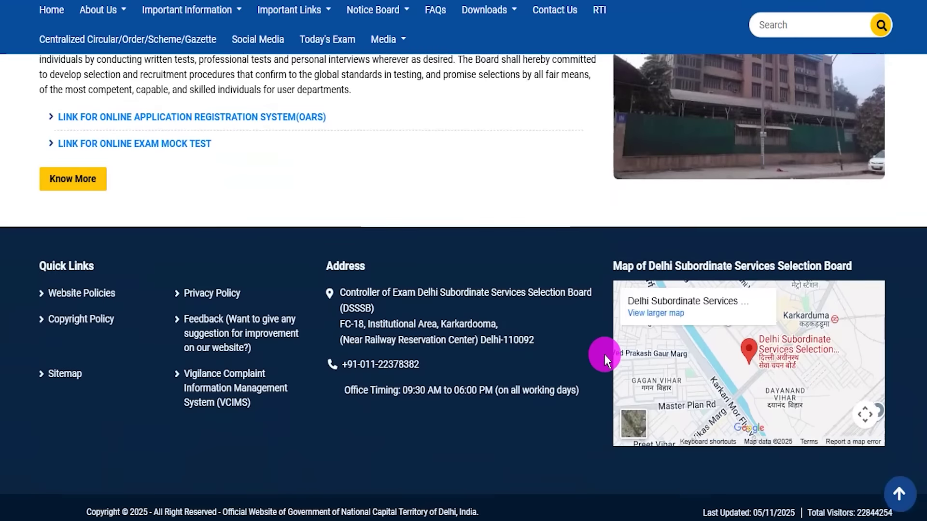
scroll(604, 354, "up", 17)
scroll(604, 354, "up", 6)
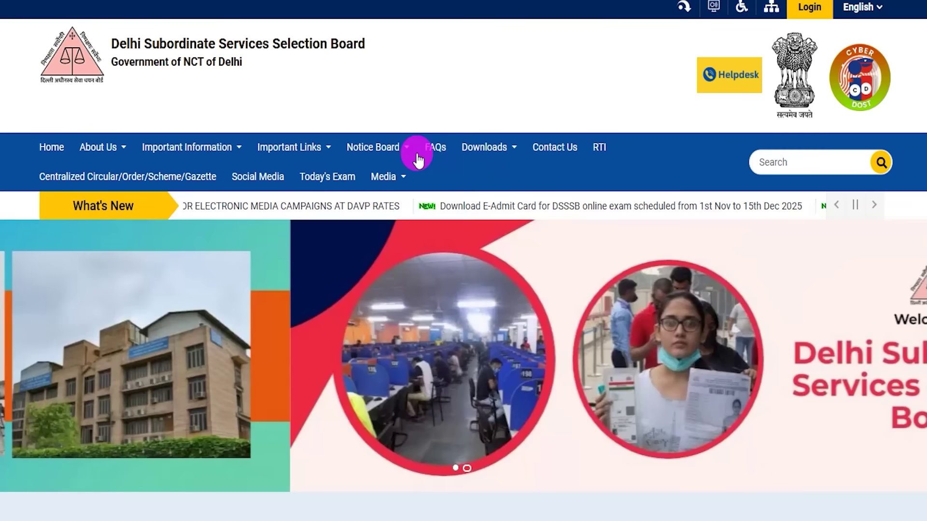
left_click(401, 177)
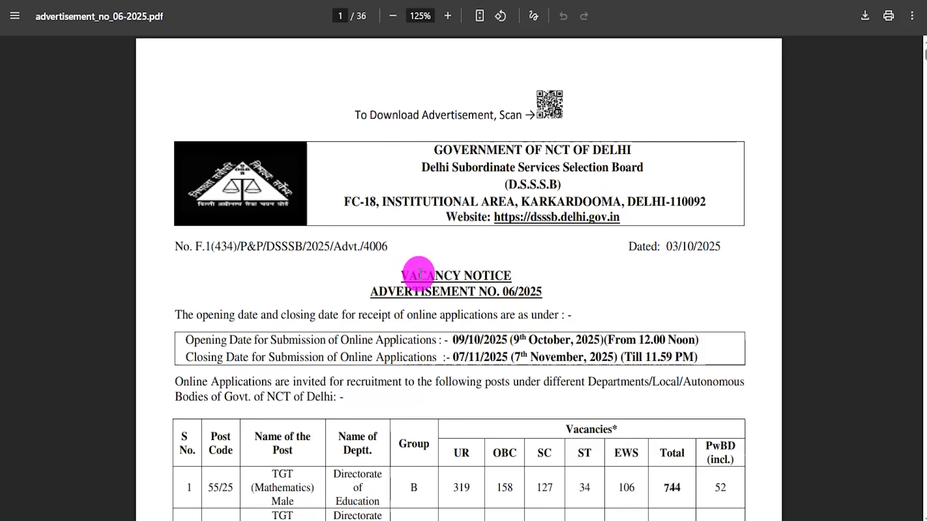
Highlight the PDF's Vacancy Notice heading, and on the article page the title, organization, post name, vacancy count and last application date
left_click_drag(419, 274, 485, 276)
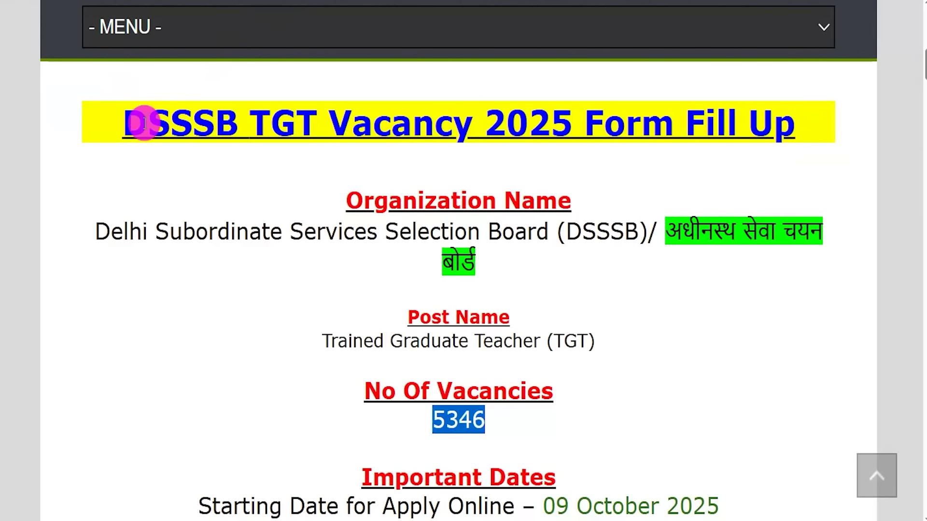
left_click_drag(146, 122, 768, 119)
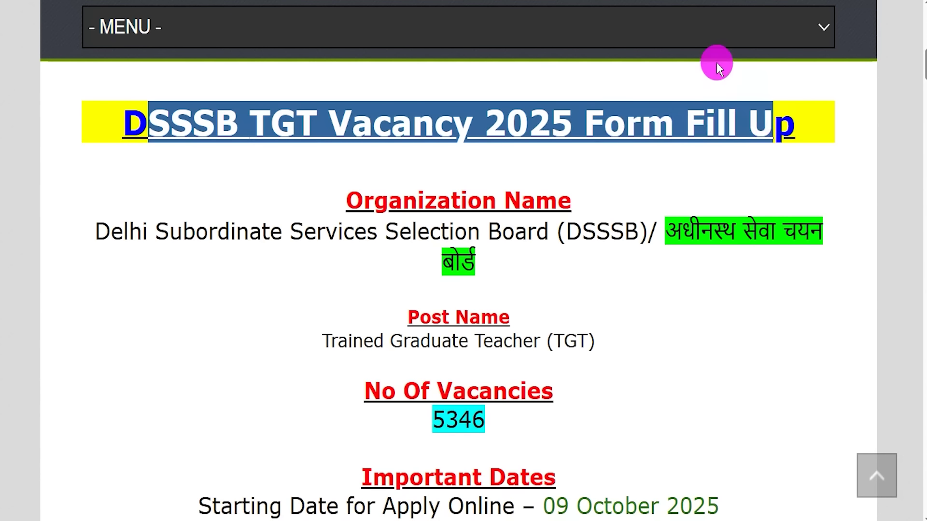
left_click_drag(112, 227, 638, 235)
left_click_drag(337, 341, 561, 336)
left_click_drag(432, 420, 487, 424)
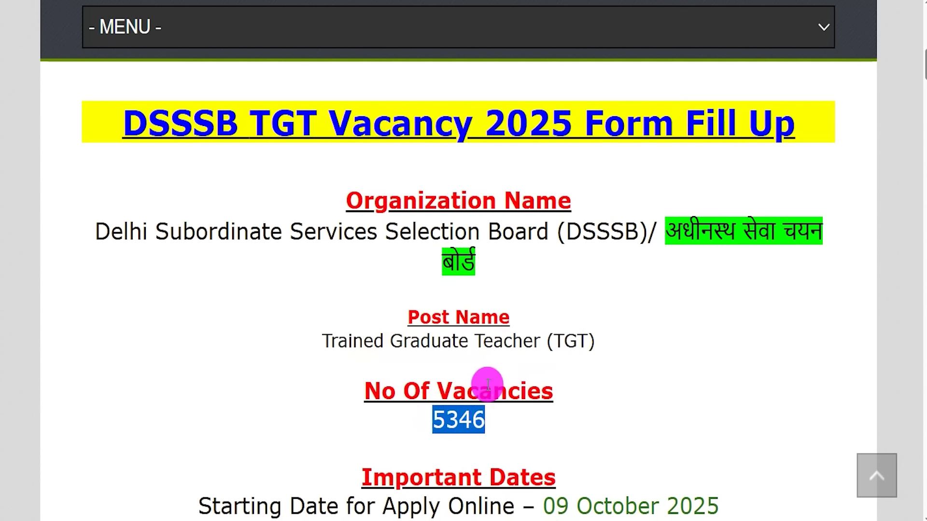
scroll(487, 385, "down", 2)
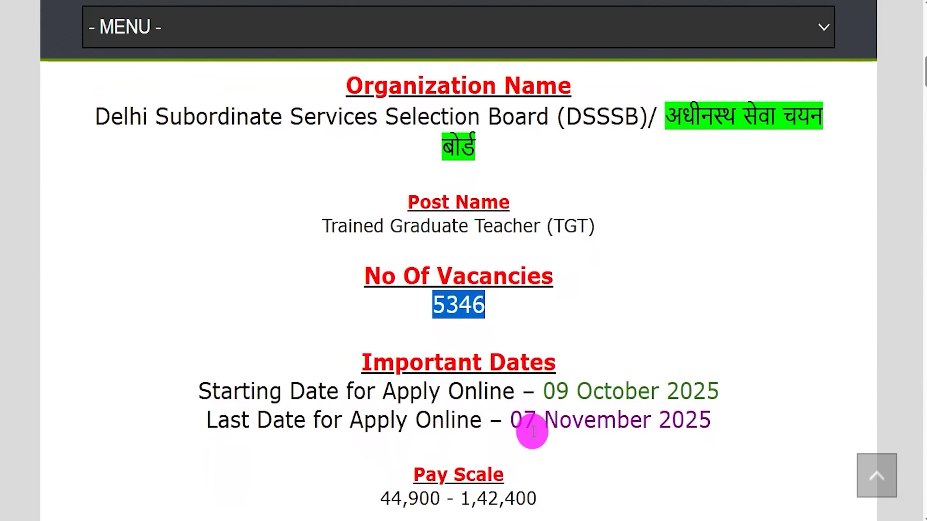
left_click_drag(512, 424, 695, 424)
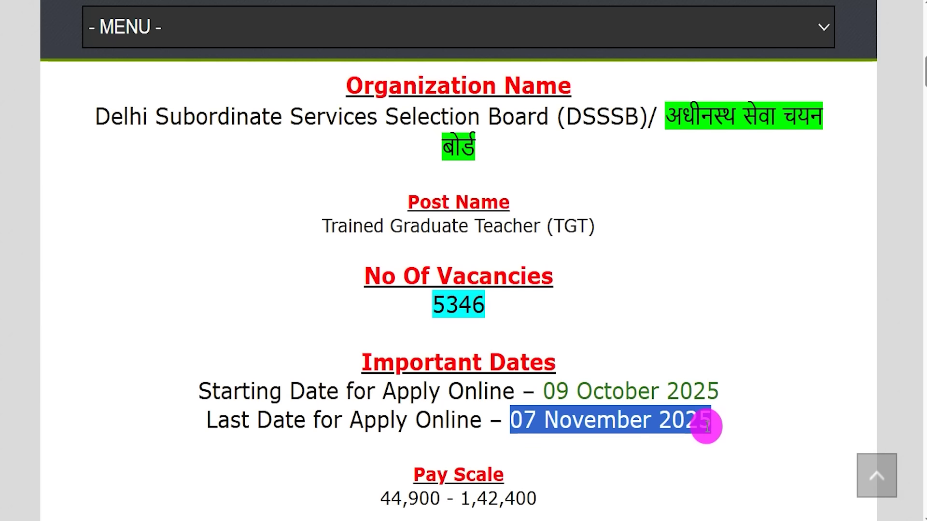
Review the pay scale and highlight the full list of educational qualifications on the vacancy page
scroll(706, 427, "down", 1)
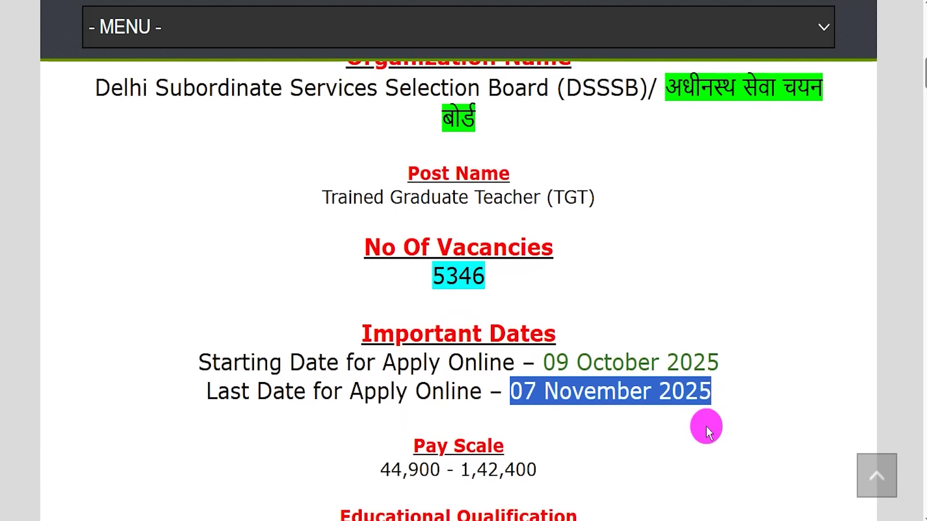
scroll(706, 427, "down", 4)
scroll(706, 427, "down", 2)
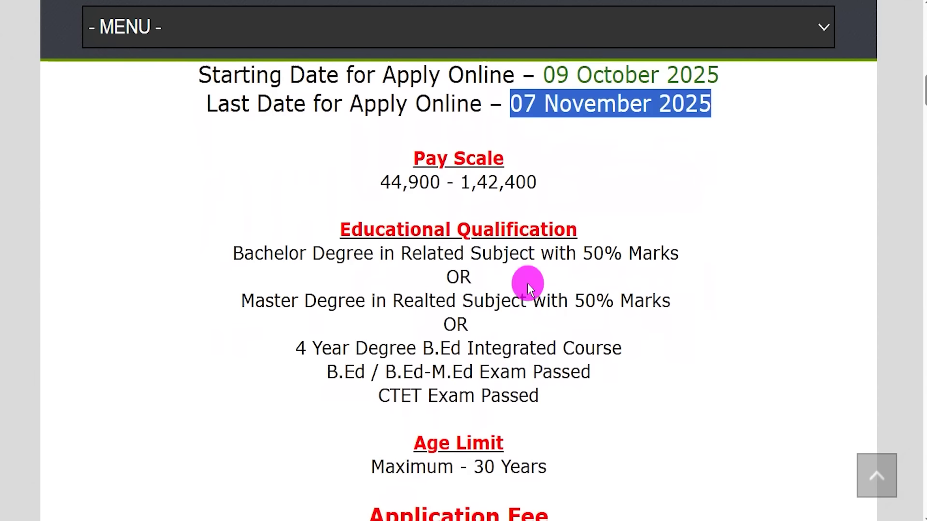
left_click_drag(298, 256, 363, 259)
left_click_drag(291, 303, 434, 303)
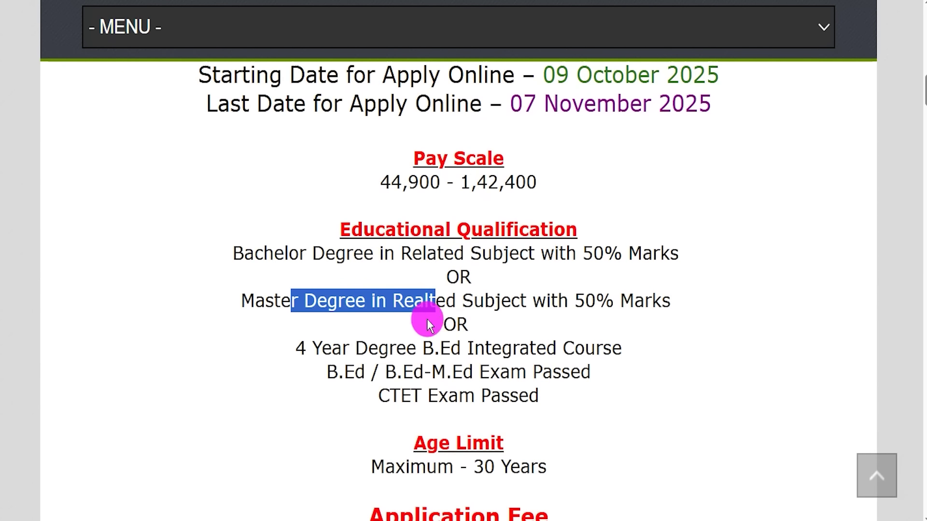
scroll(413, 382, "down", 2)
left_click_drag(244, 196, 531, 334)
Highlight the application fees for each category and the fee payment mode
scroll(533, 333, "down", 4)
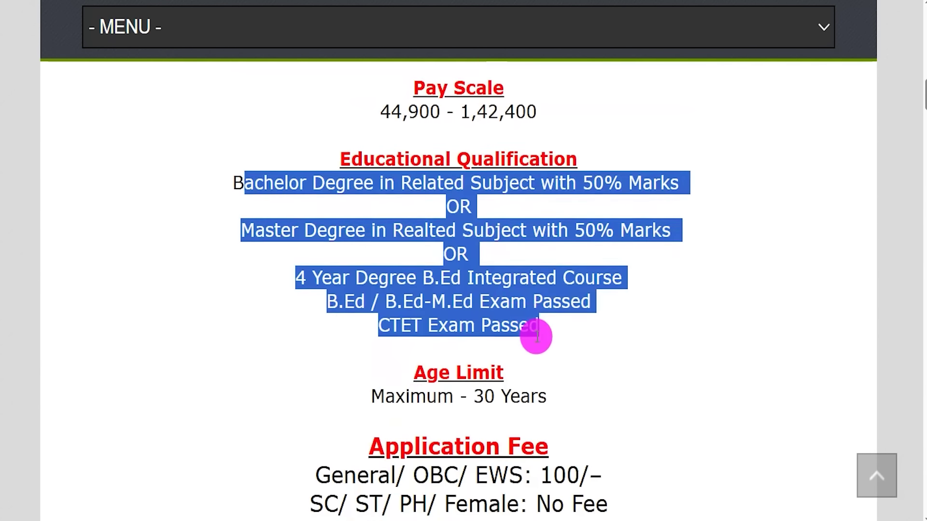
left_click_drag(360, 261, 579, 258)
left_click_drag(326, 287, 601, 289)
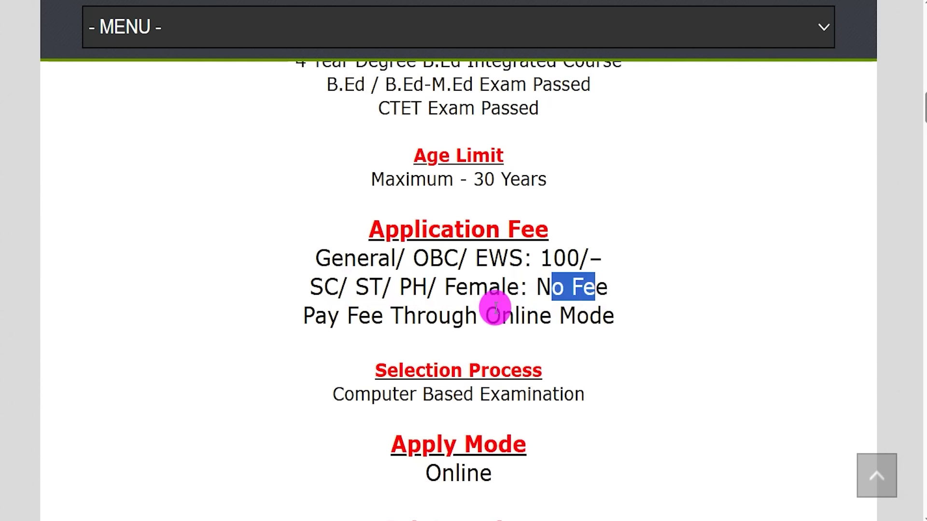
left_click_drag(360, 317, 570, 324)
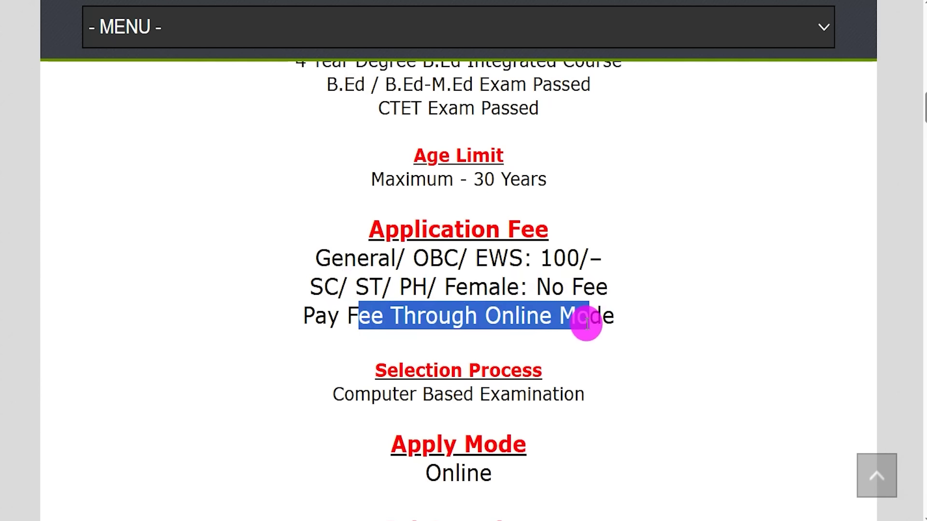
Highlight the selection process, apply mode and job location entries of the TGT vacancy
scroll(579, 319, "down", 2)
left_click_drag(356, 309, 555, 308)
scroll(542, 315, "down", 2)
left_click_drag(462, 386, 502, 386)
left_click_drag(425, 302, 466, 299)
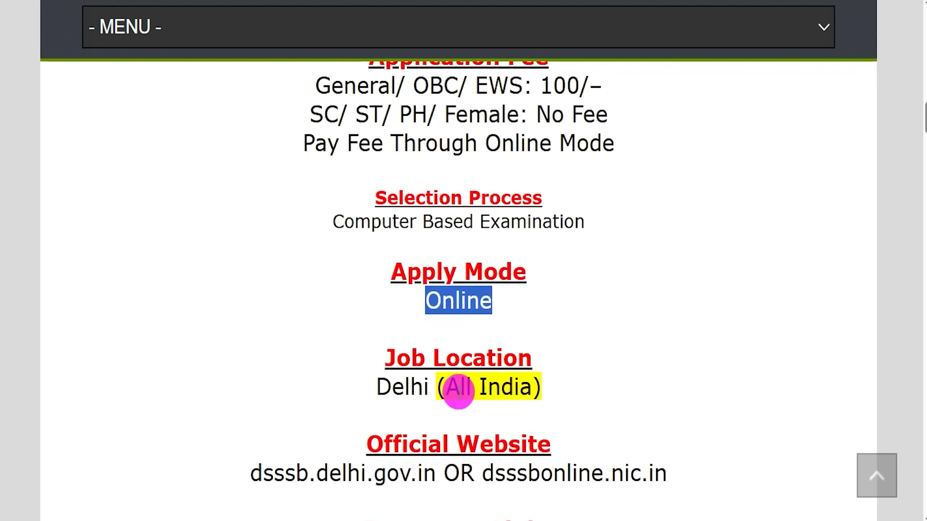
Open the Official Notification Pdf from the Important Links section of the vacancy page
scroll(462, 424, "down", 3)
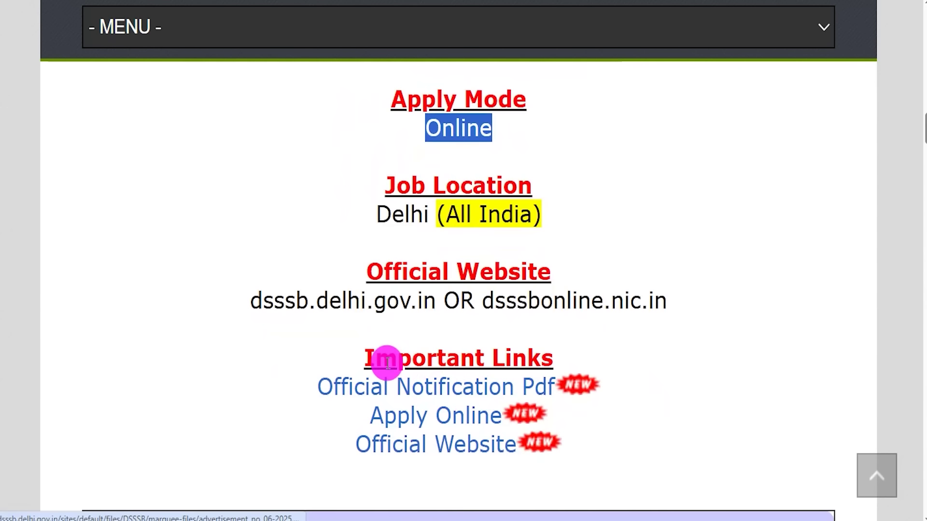
left_click_drag(375, 359, 545, 358)
left_click_drag(306, 385, 549, 385)
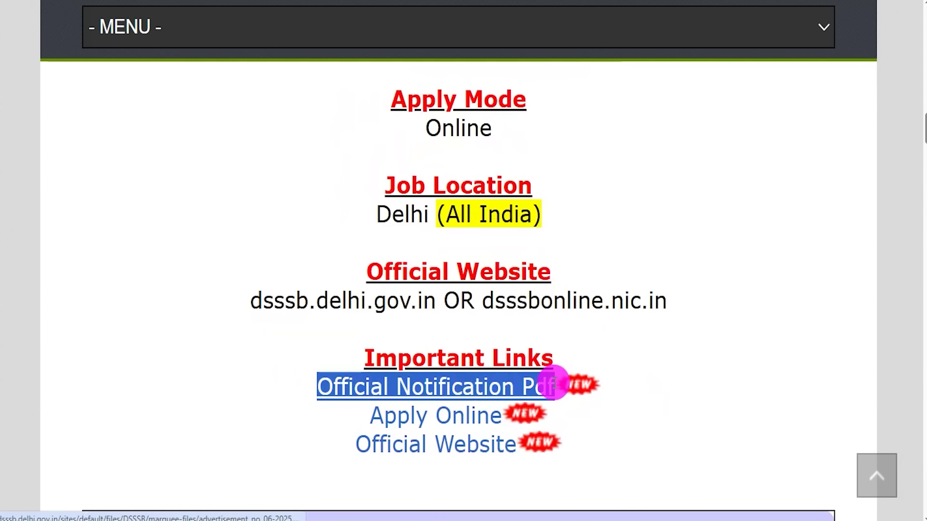
left_click(481, 385)
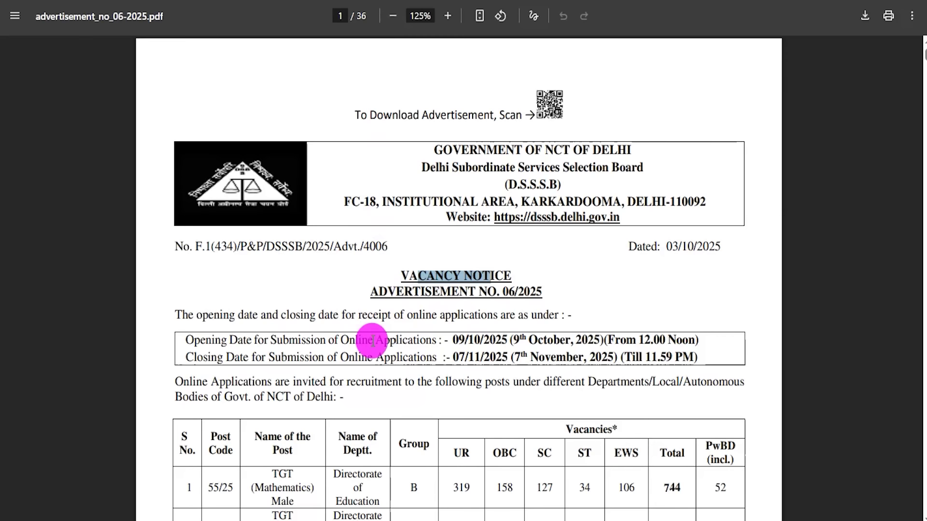
Highlight the opening and closing dates for online applications in the vacancy notice
left_click_drag(369, 341, 531, 341)
left_click_drag(453, 357, 516, 357)
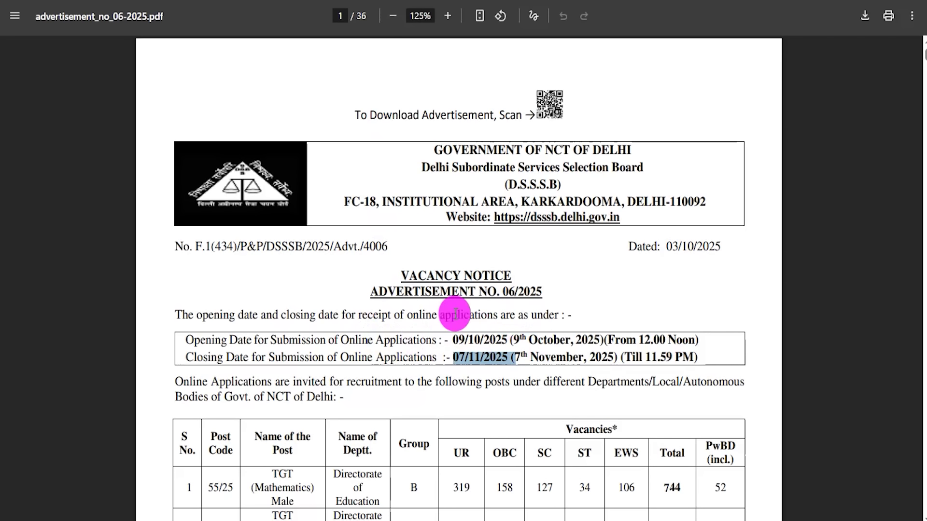
scroll(454, 313, "down", 3)
scroll(454, 313, "up", 3)
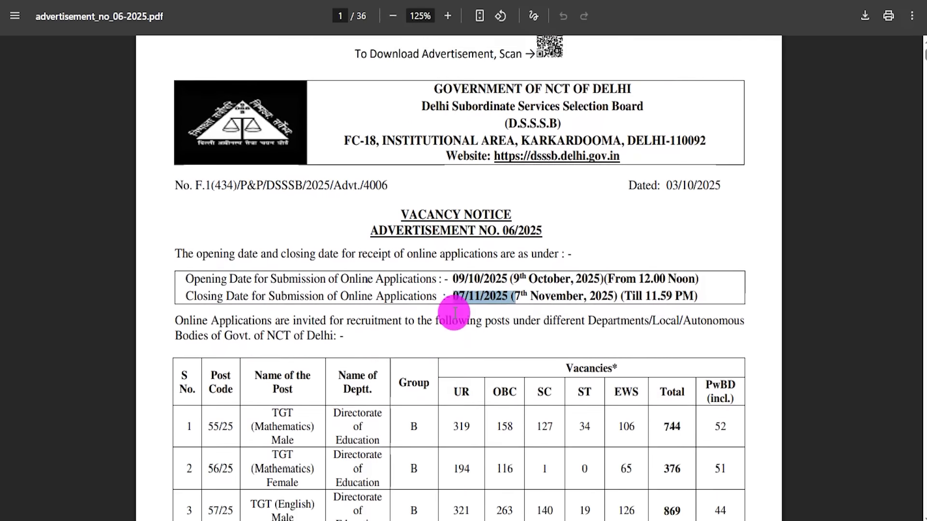
left_click_drag(260, 316, 455, 348)
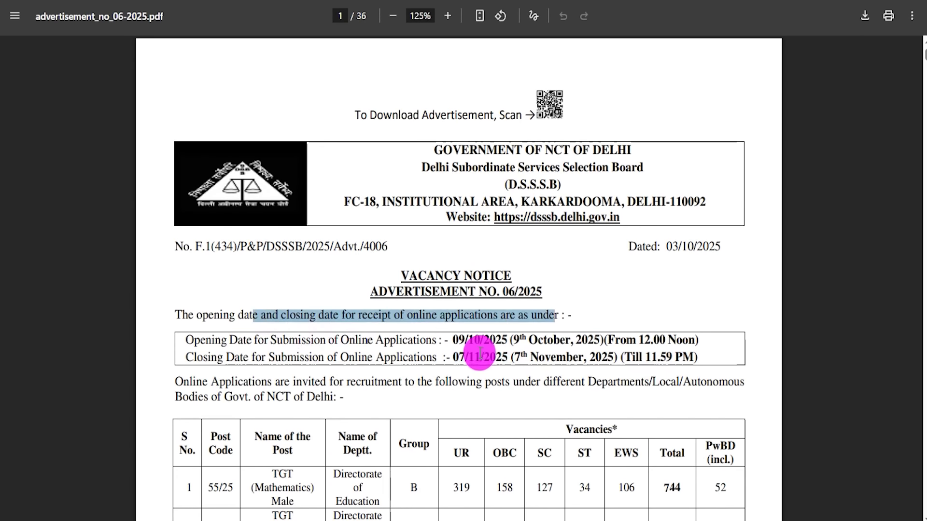
Examine the vacancy table's posts, departments and category columns through to the Total Vacancies row on page 2
scroll(455, 348, "down", 4)
double_click(381, 329)
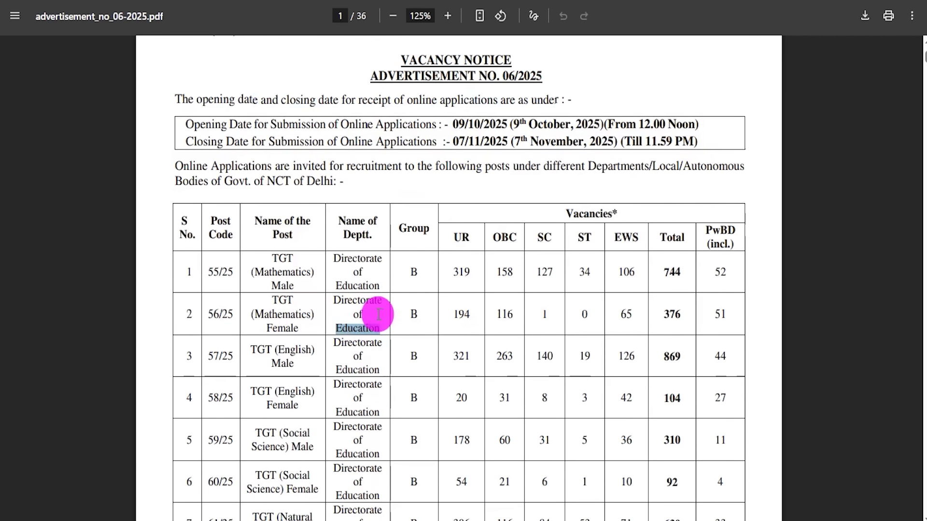
left_click_drag(455, 238, 550, 240)
left_click_drag(255, 273, 291, 273)
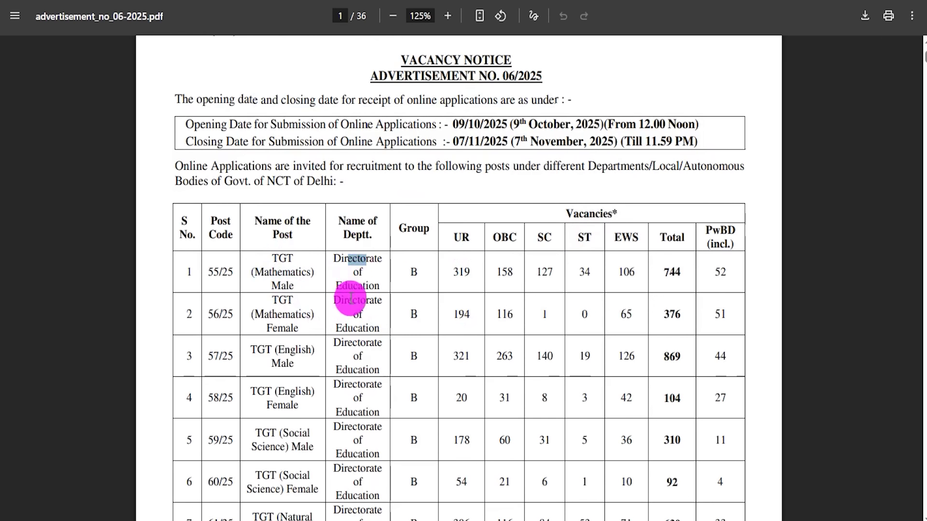
scroll(468, 317, "down", 18)
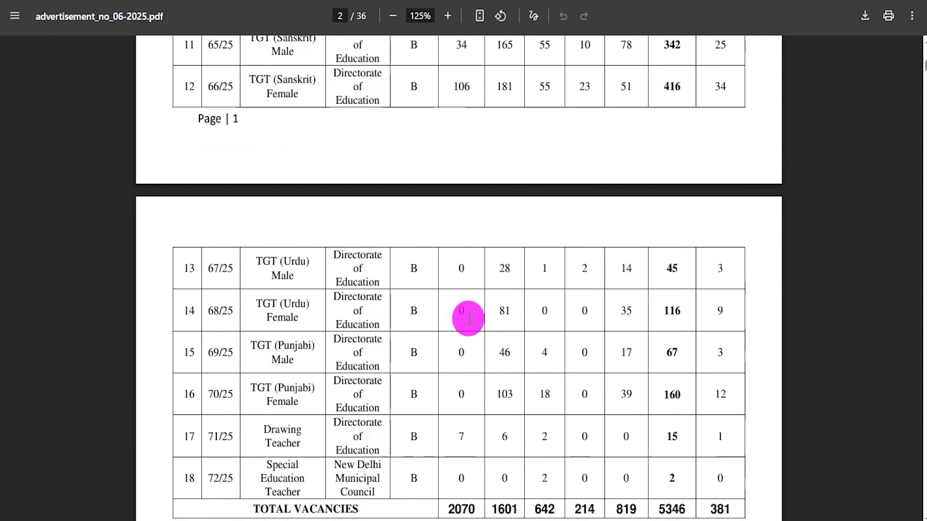
Examine the notification's post-wise details for TGT Mathematics and English, including vacancies, qualifications, pay scale and age limit
scroll(468, 317, "down", 3)
left_click_drag(442, 263, 511, 264)
scroll(516, 302, "down", 15)
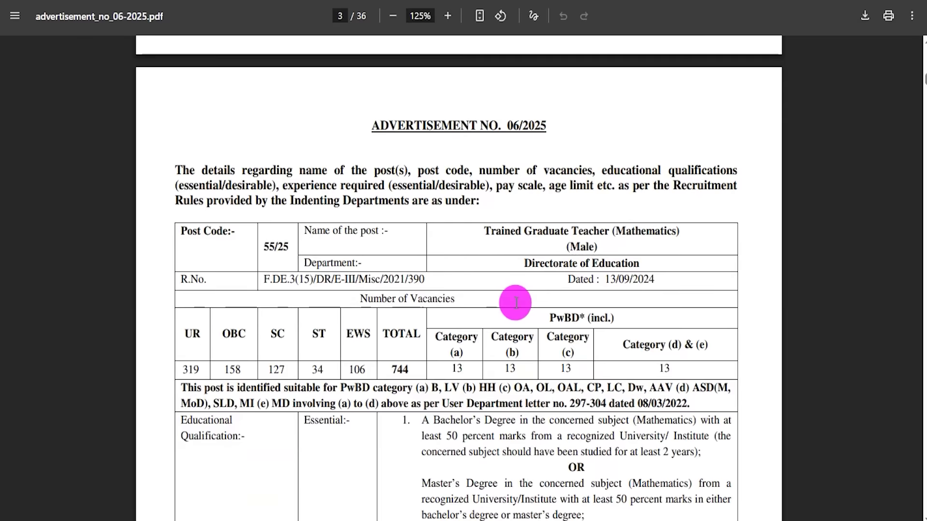
scroll(515, 302, "down", 14)
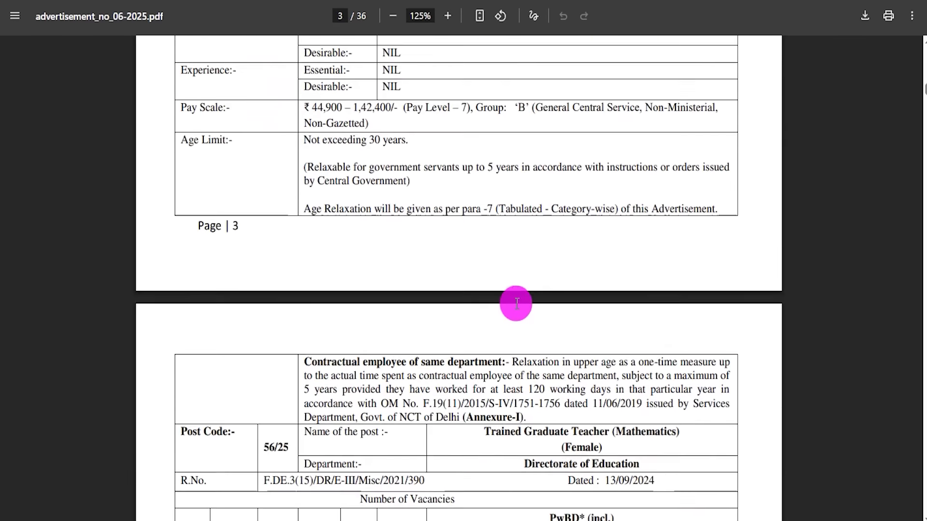
scroll(516, 303, "down", 16)
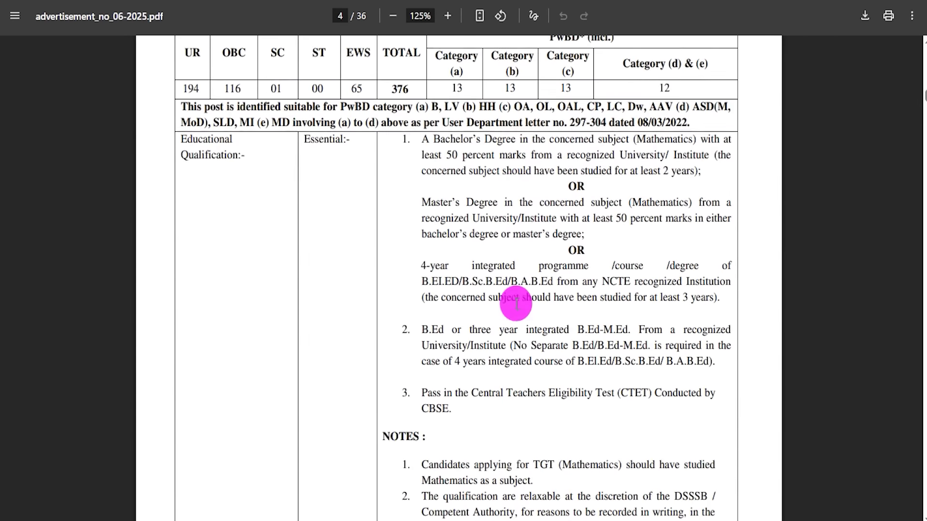
scroll(515, 303, "down", 14)
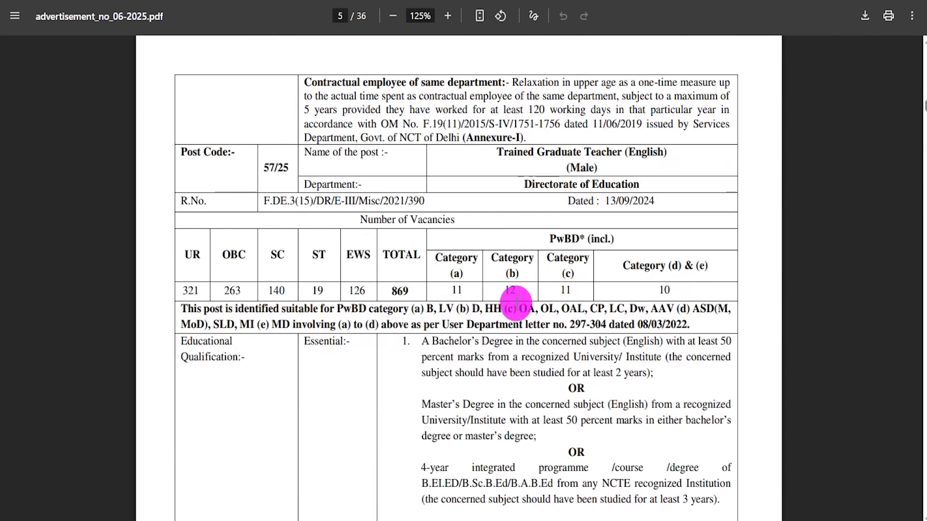
left_click_drag(449, 337, 560, 341)
scroll(459, 358, "down", 5)
Return to the vacancy page and open the Apply Online link from its Important Links section
left_click(488, 296)
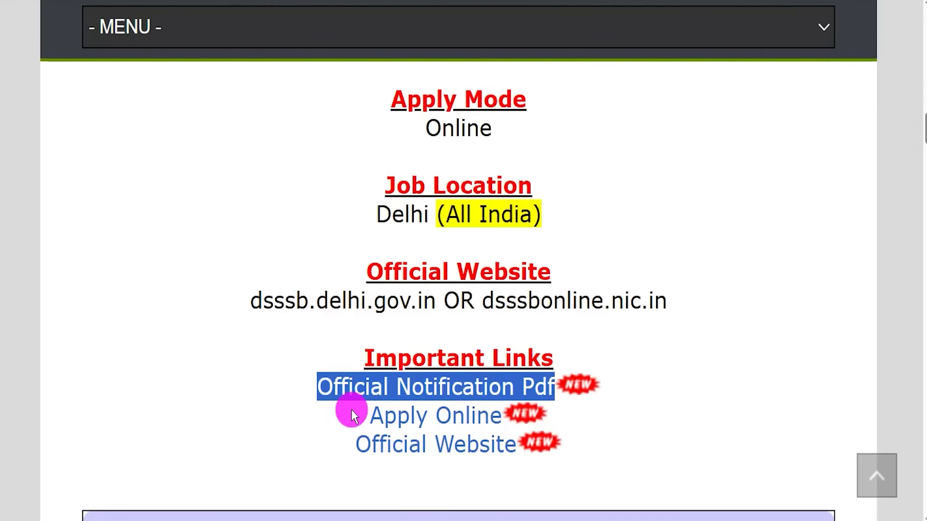
left_click_drag(348, 408, 499, 415)
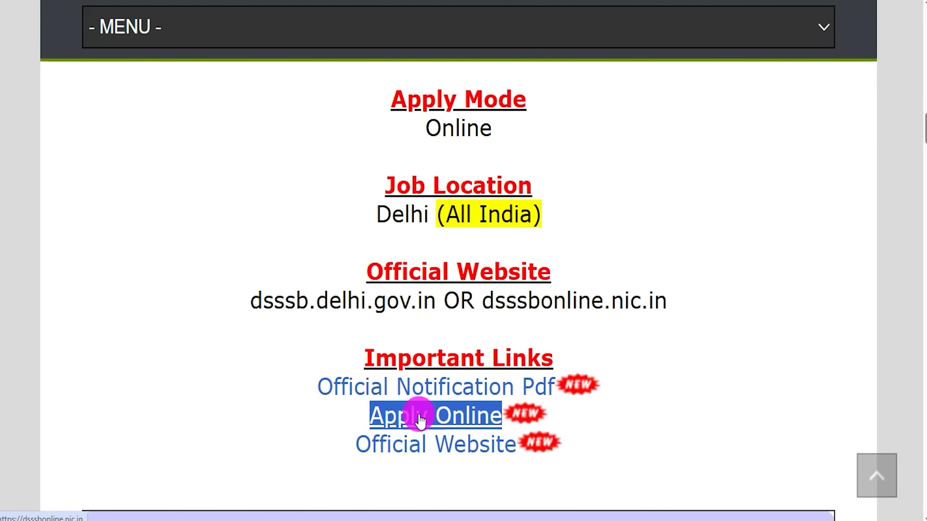
left_click(445, 422)
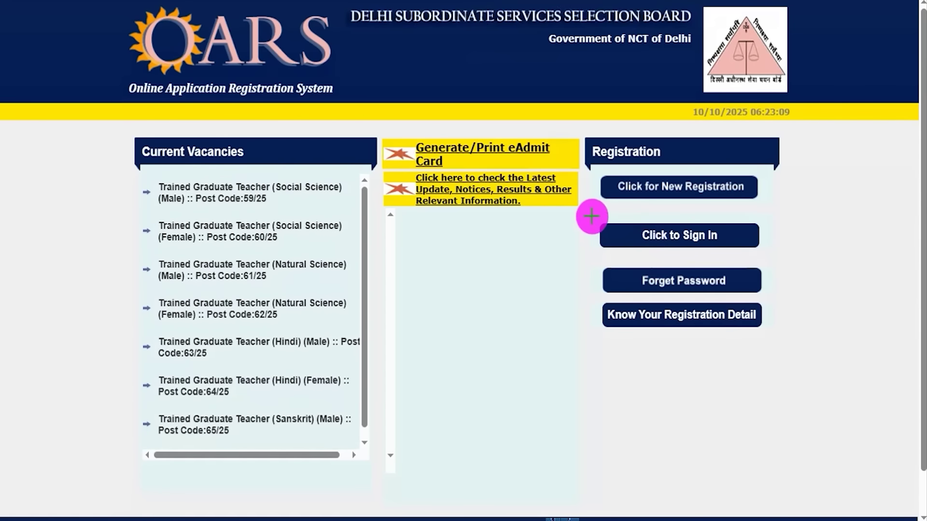
Open the Registered User Sign In form and mark its date of birth and Xth roll number fields
mouse_move(581, 209)
left_mouse_down()
mouse_move(729, 236)
mouse_move(781, 259)
left_mouse_up()
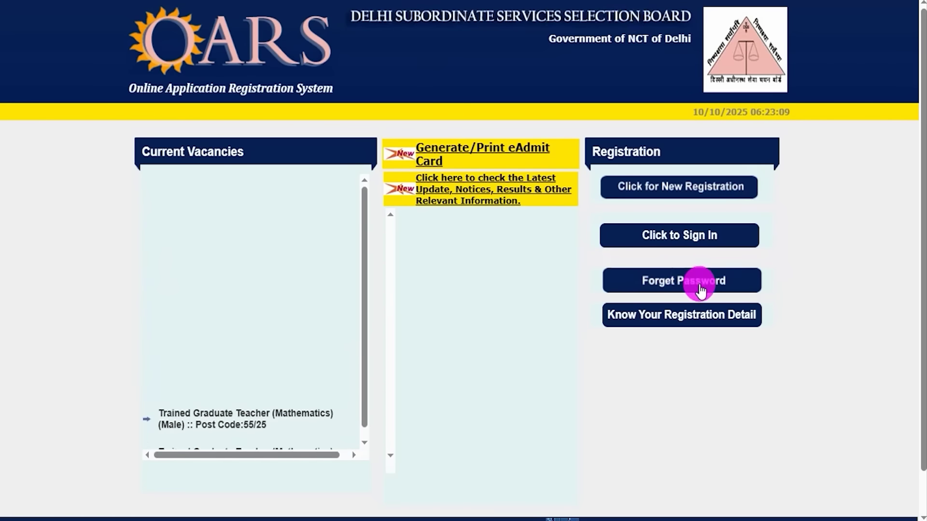
left_click(698, 239)
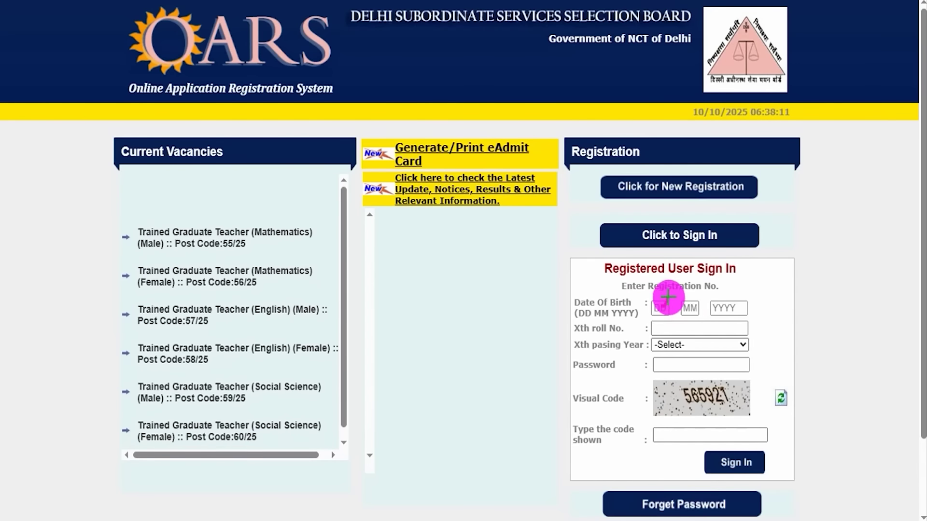
left_click_drag(695, 312, 708, 301)
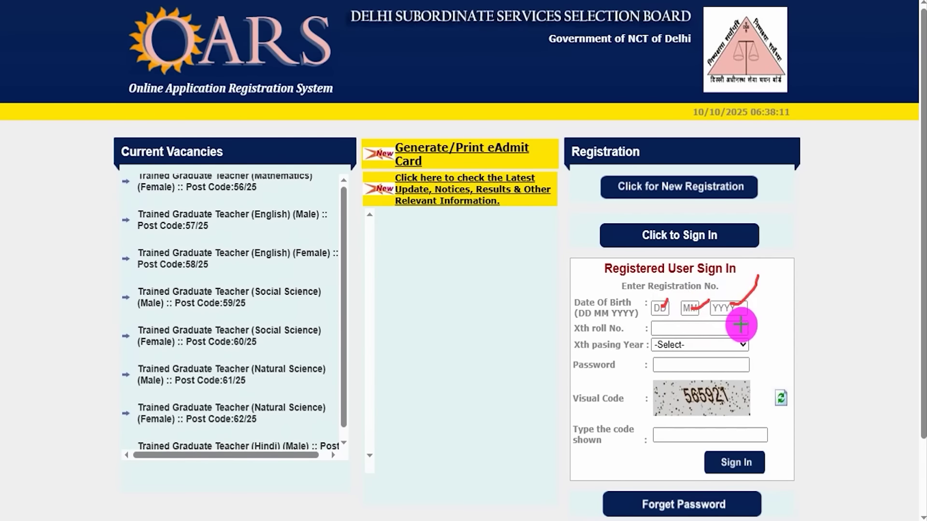
left_click_drag(742, 328, 765, 304)
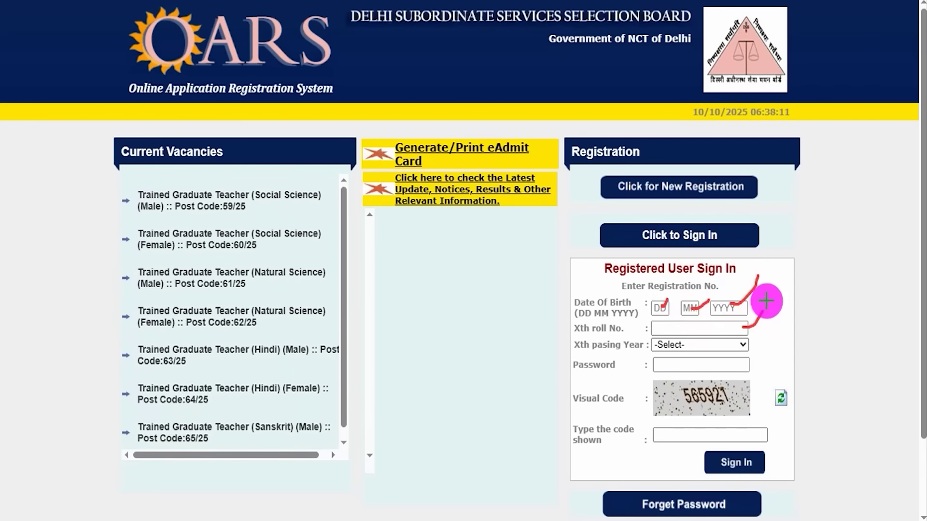
Set the Xth passing year to 2007 in the sign-in form and mark its password and visual code fields
left_click(682, 344)
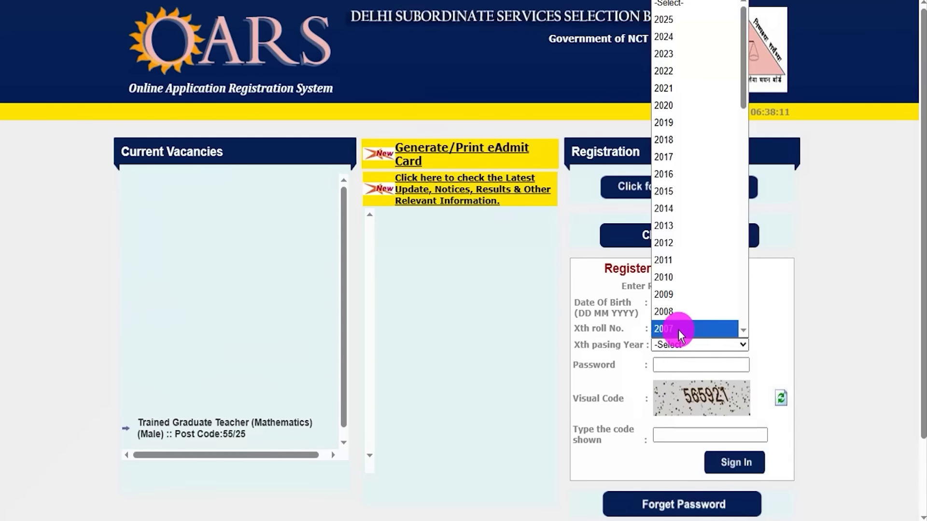
left_click(679, 329)
key("ctrl+alt+d")
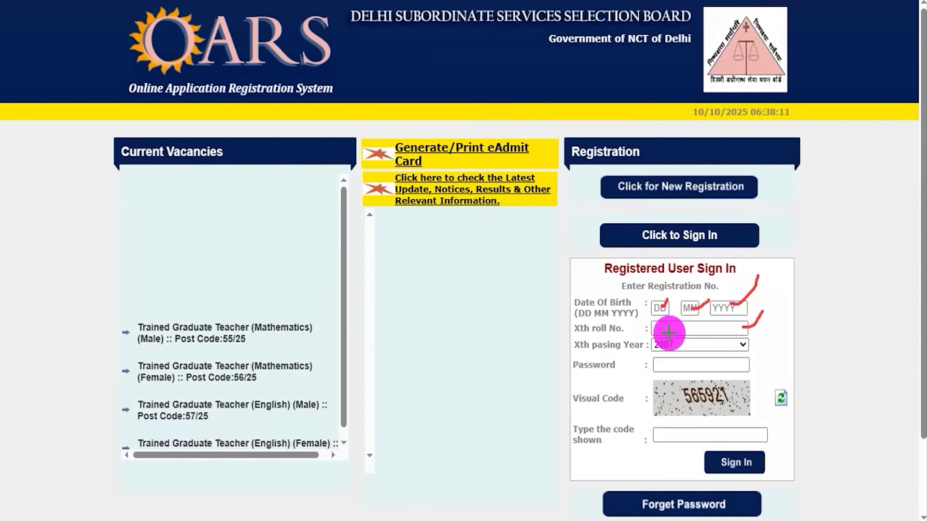
left_click_drag(695, 405, 751, 408)
left_click_drag(723, 437, 739, 408)
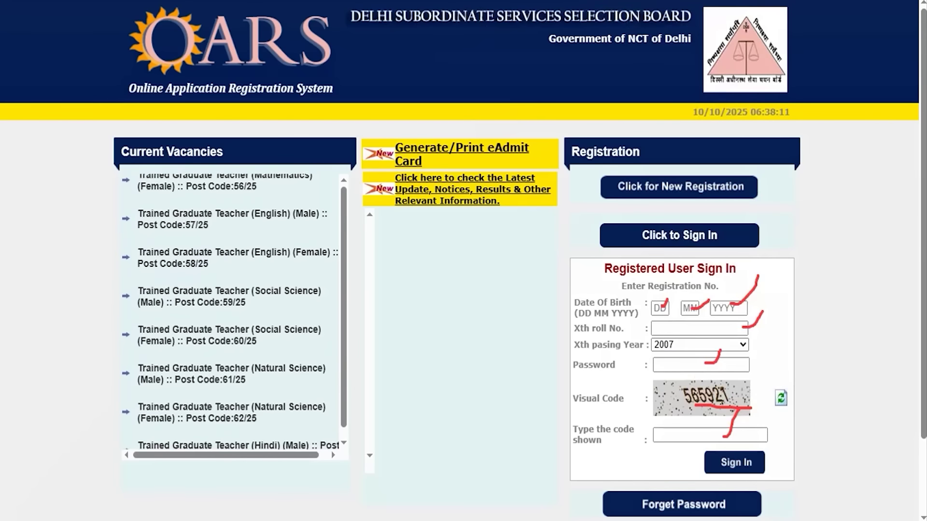
left_click_drag(883, 352, 782, 441)
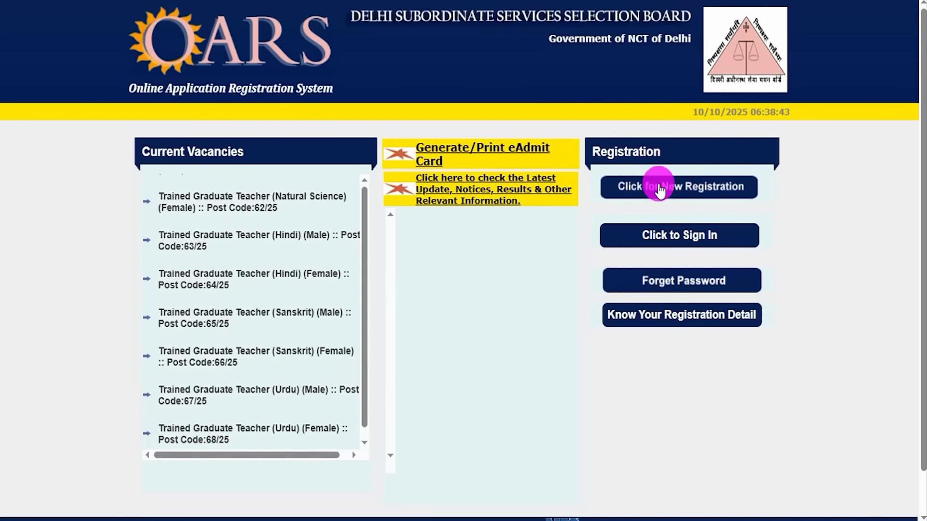
Open the new registration form on the OARS portal and point out both applicant name fields
left_click(668, 191)
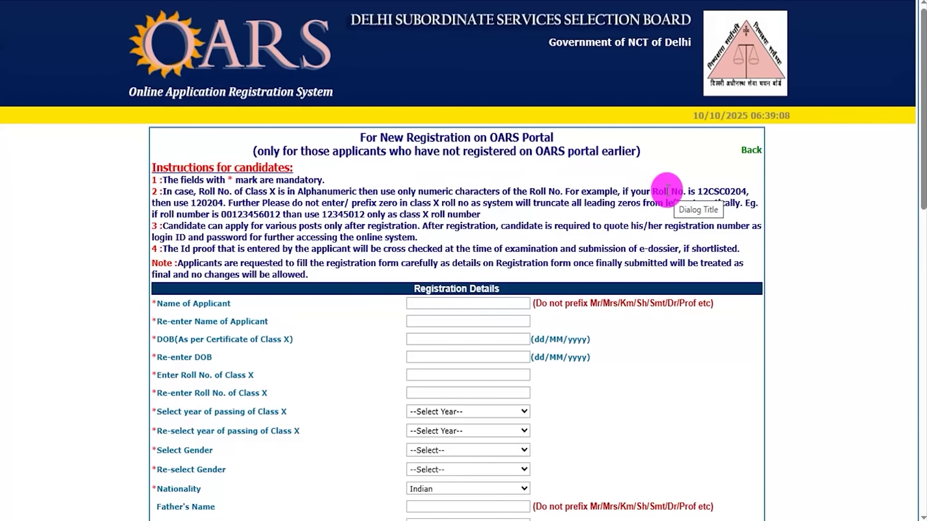
left_click_drag(162, 303, 210, 303)
left_click(451, 300)
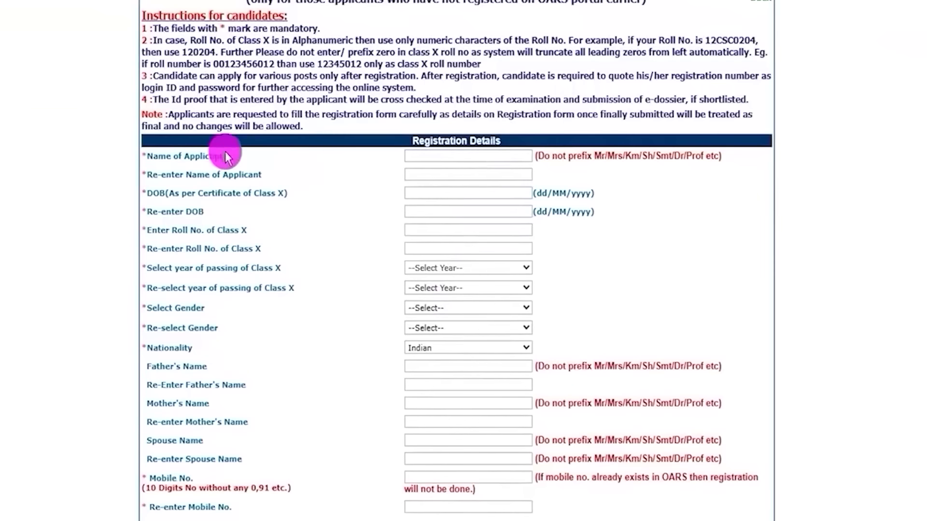
left_click_drag(165, 156, 244, 156)
left_click(424, 156)
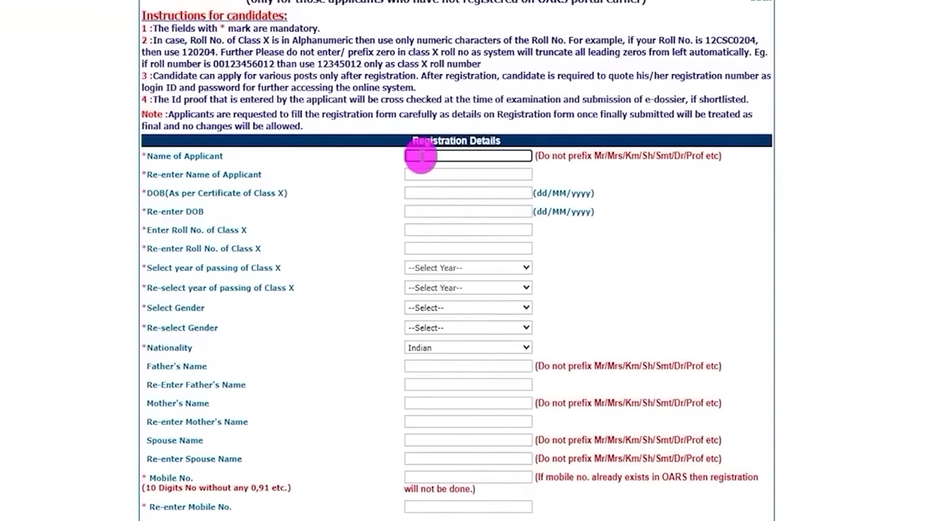
left_click_drag(168, 175, 311, 174)
left_click(431, 174)
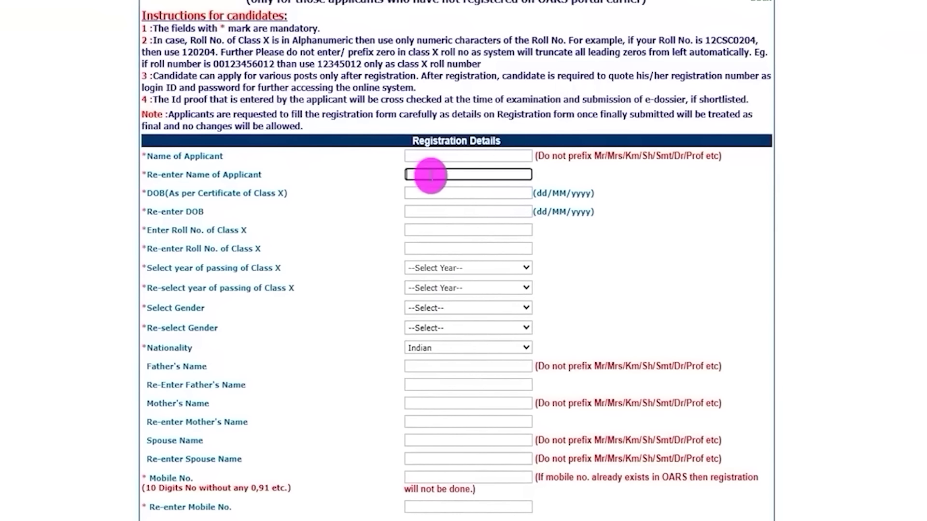
Highlight the DOB and Re-enter DOB labels and open the date picker of each field
left_click_drag(160, 193, 295, 193)
left_click(414, 192)
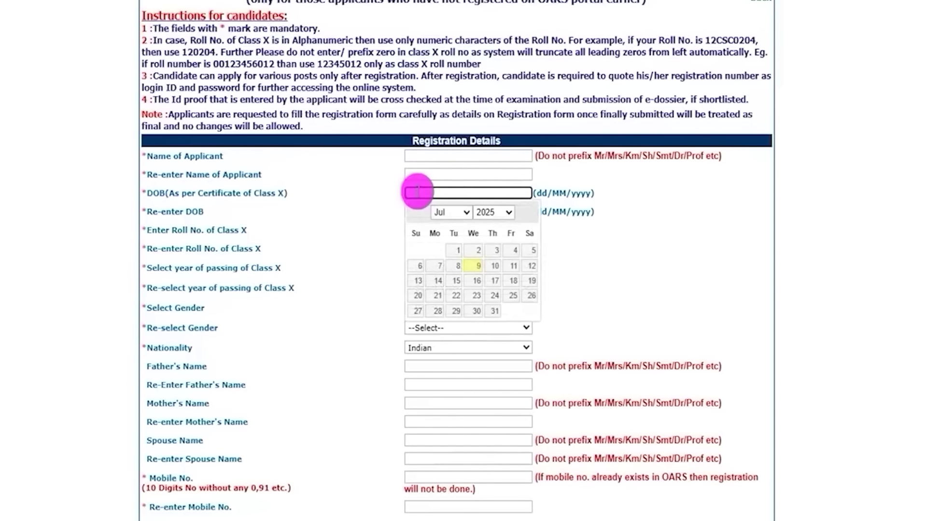
left_click_drag(160, 211, 387, 209)
left_click(425, 211)
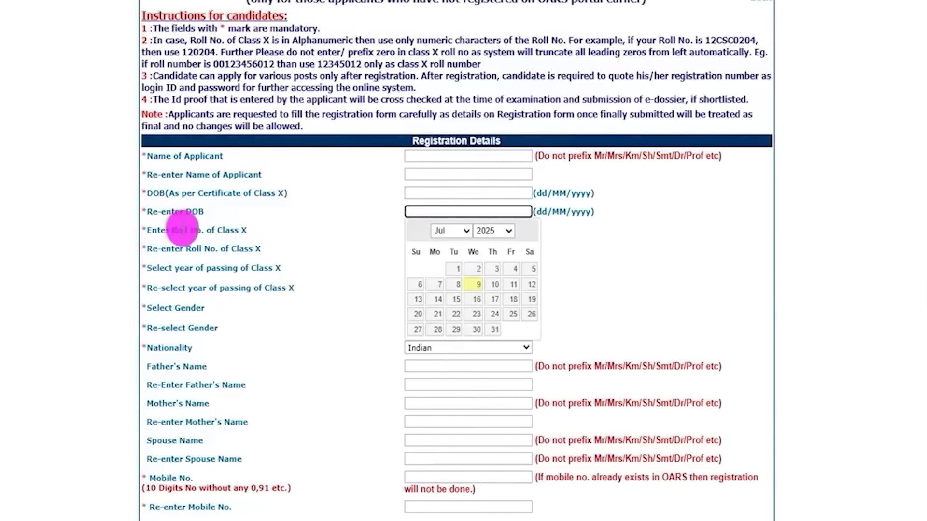
Point out both Class X roll number fields and open the list of Class X passing years
left_click_drag(157, 230, 393, 231)
left_click(420, 229)
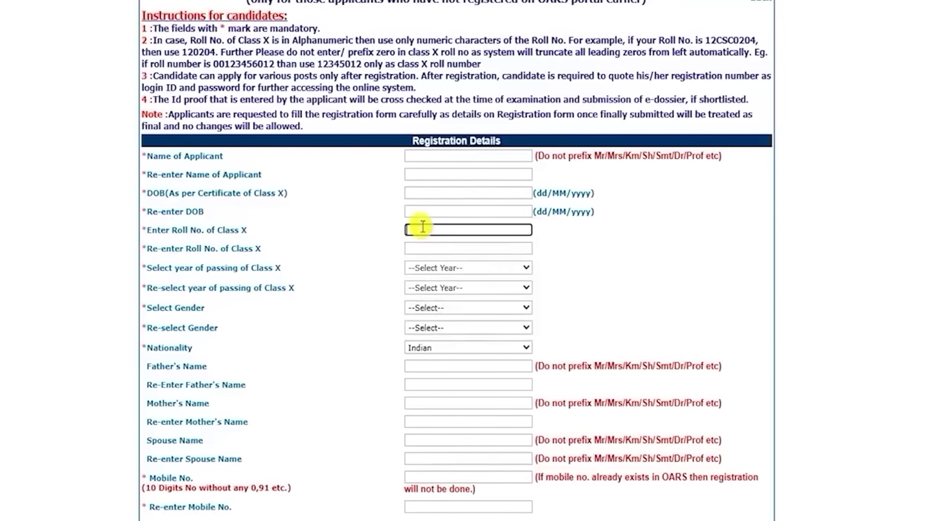
left_click_drag(175, 248, 429, 247)
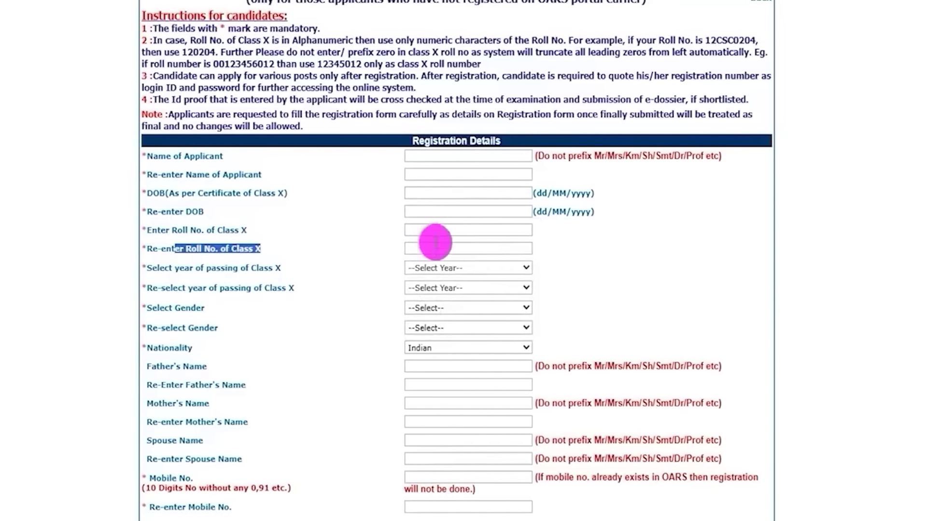
left_click(427, 247)
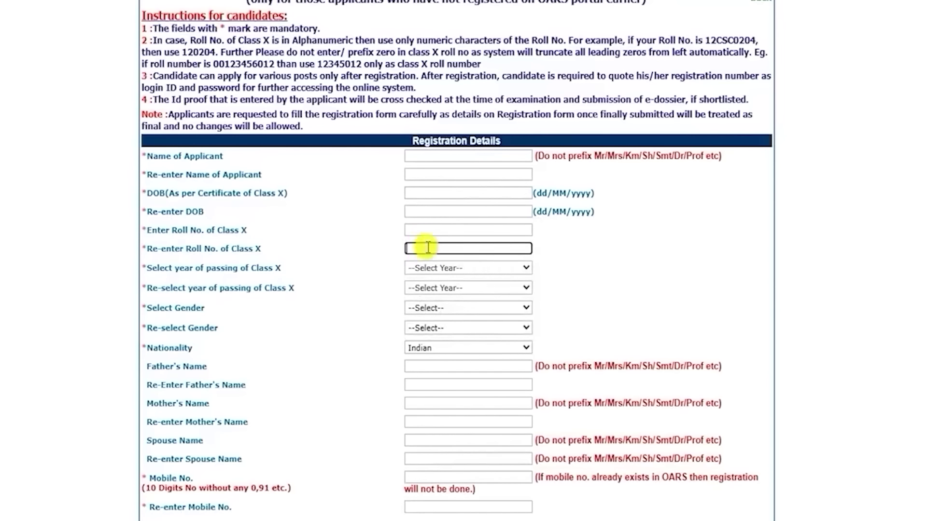
left_click_drag(169, 268, 426, 264)
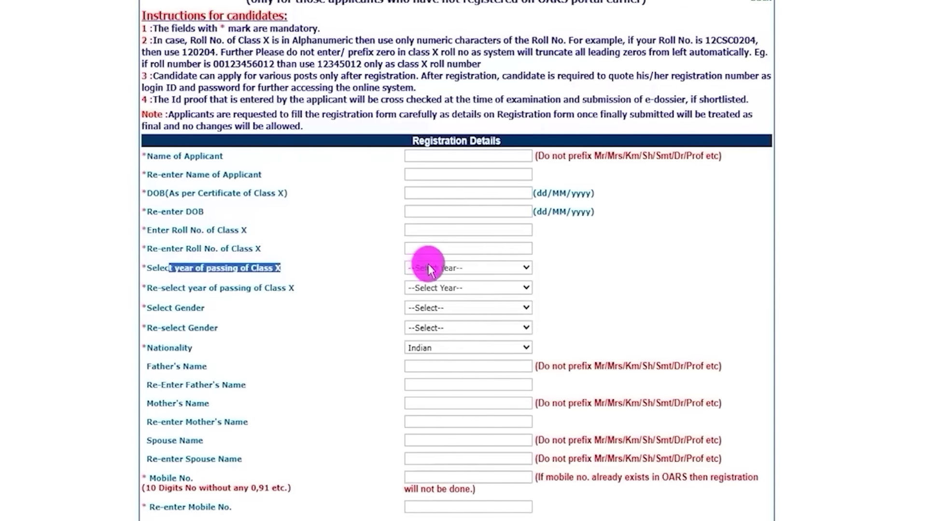
left_click(426, 266)
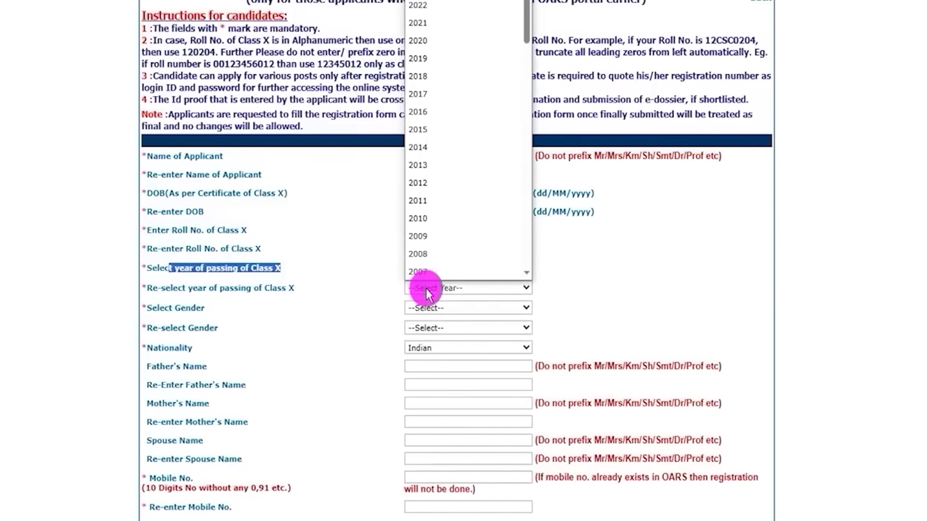
Set both gender fields to Male and keep the nationality as Indian
left_click_drag(166, 307, 424, 307)
left_click(424, 307)
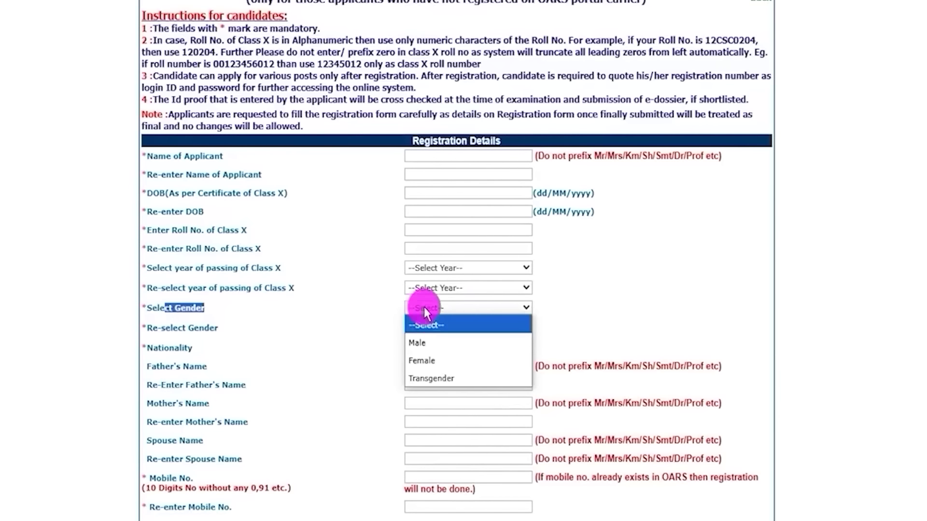
left_click(428, 344)
left_click(426, 328)
left_click(426, 361)
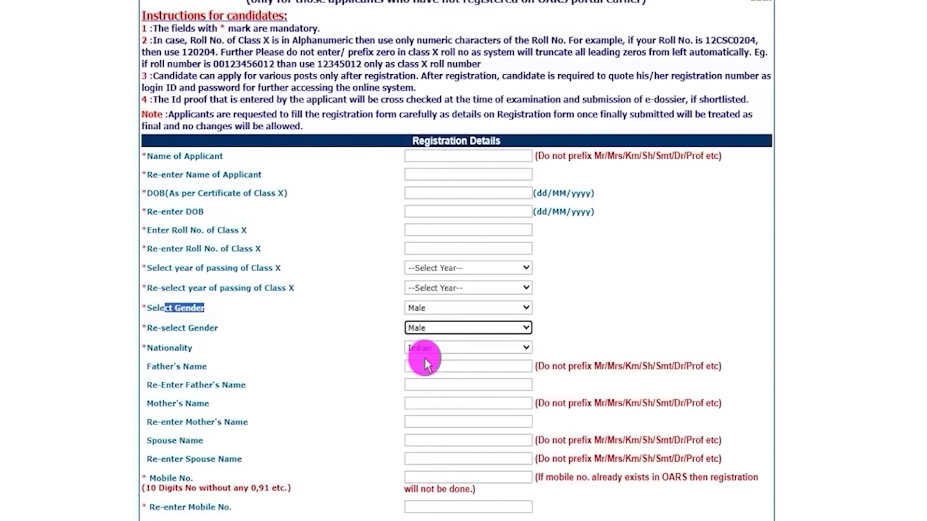
left_click(429, 348)
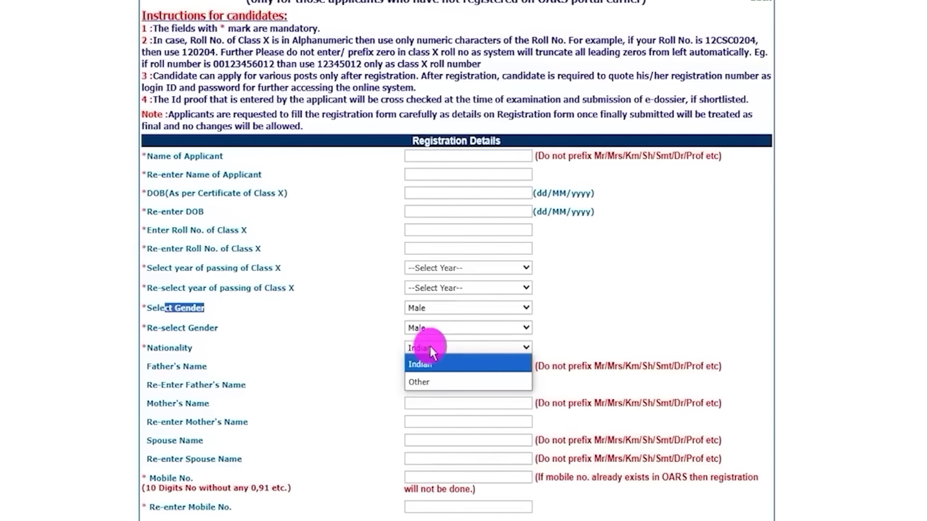
left_click(430, 347)
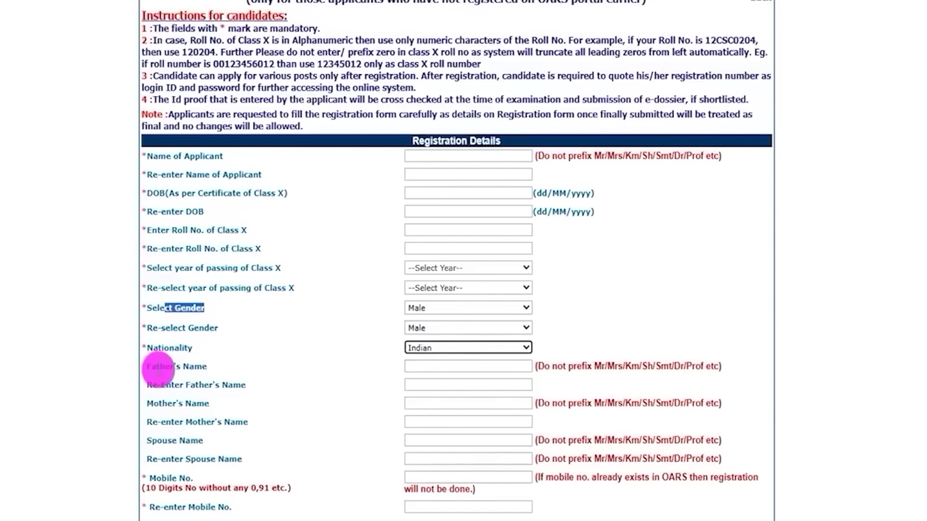
Point out the Father's Name and Re-Enter Father's Name fields in the registration form
left_click(413, 367)
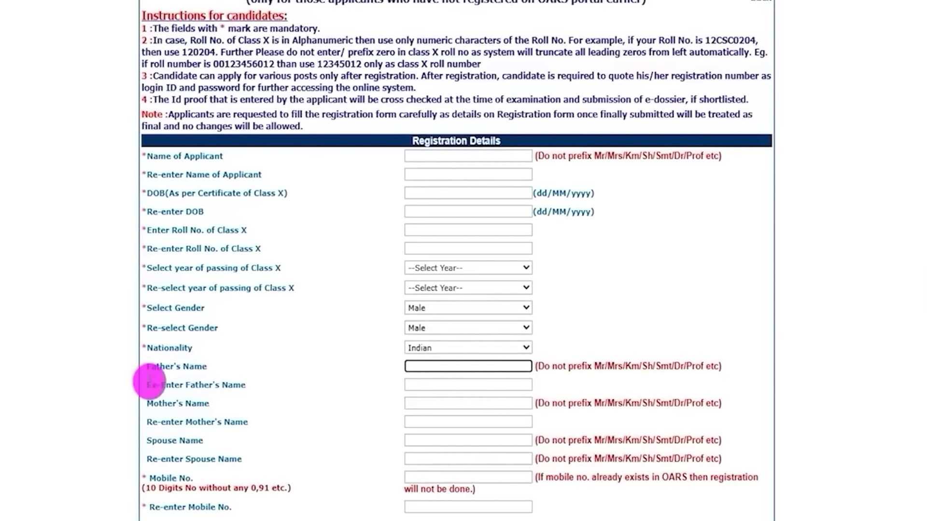
left_click_drag(147, 384, 296, 385)
left_click(418, 385)
Highlight the Mother's Name, Re-enter Mother's Name and Spouse Name labels in the registration details
scroll(290, 377, "down", 2)
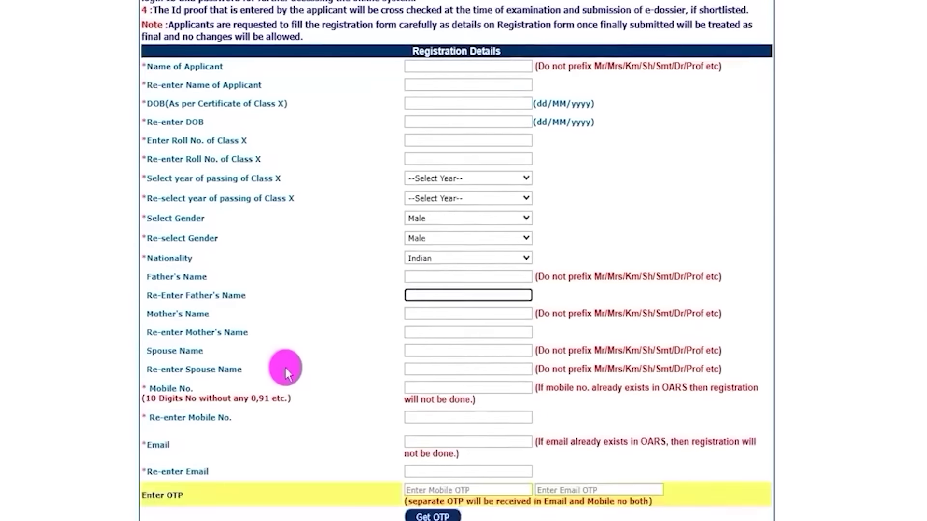
scroll(285, 368, "down", 3)
left_click_drag(173, 182, 279, 190)
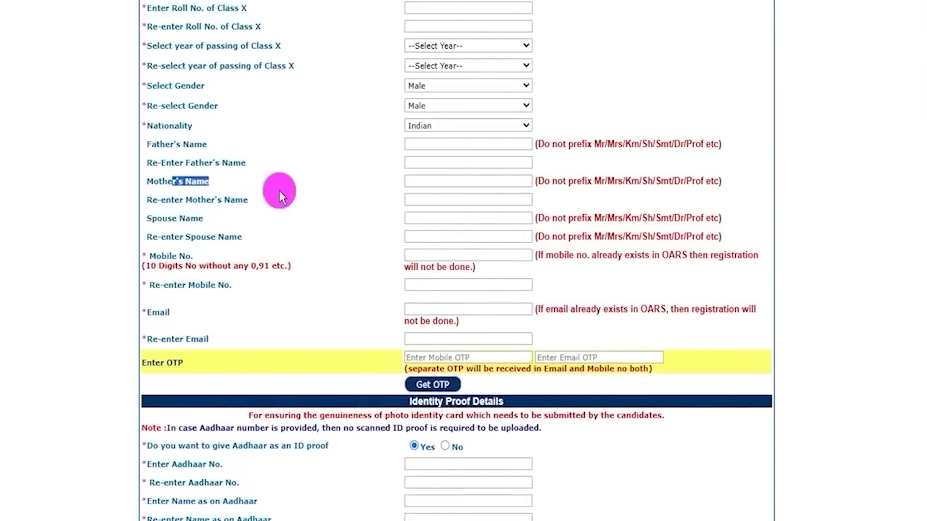
left_click_drag(185, 200, 414, 200)
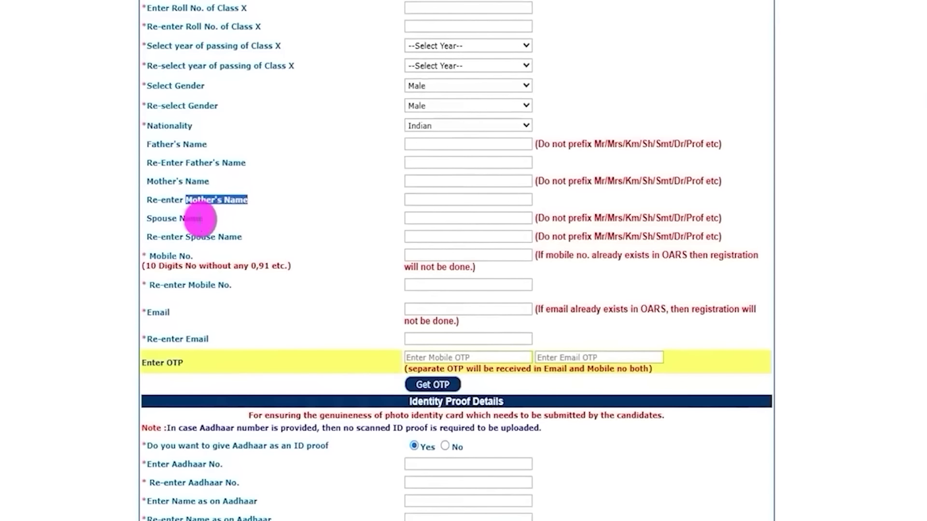
left_click_drag(157, 218, 202, 218)
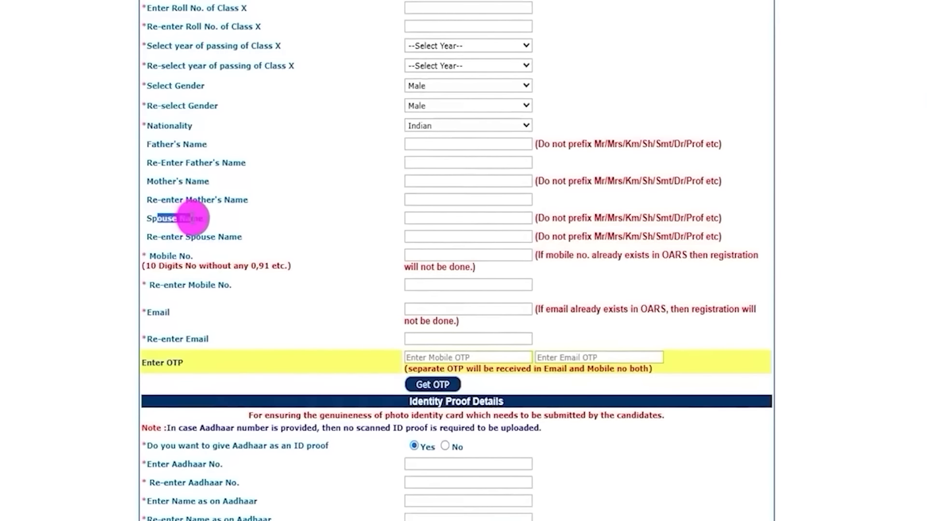
Point out the Spouse Name and Re-enter Spouse Name fields in the registration form
left_click(414, 217)
left_click_drag(172, 237, 229, 237)
left_click(423, 235)
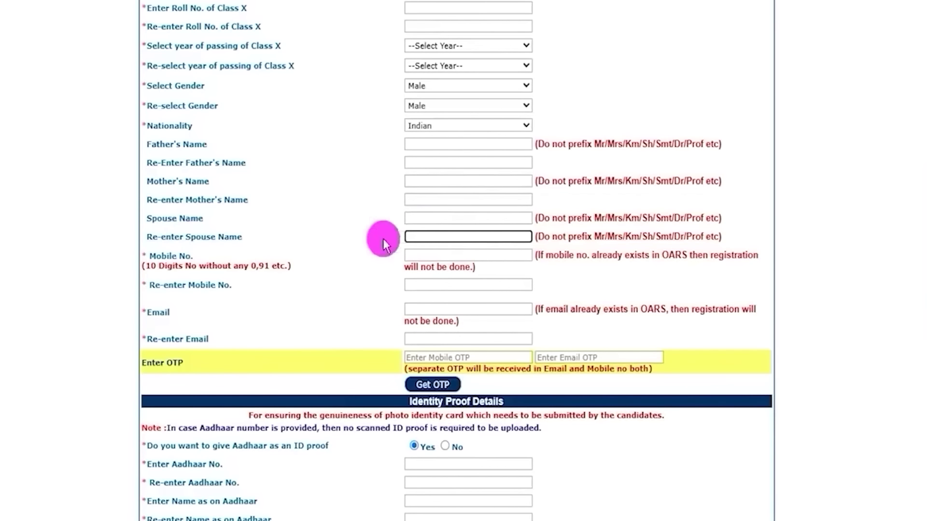
Point out the Mobile No. and Re-enter Mobile No. fields
left_click_drag(150, 254, 209, 258)
left_click(428, 255)
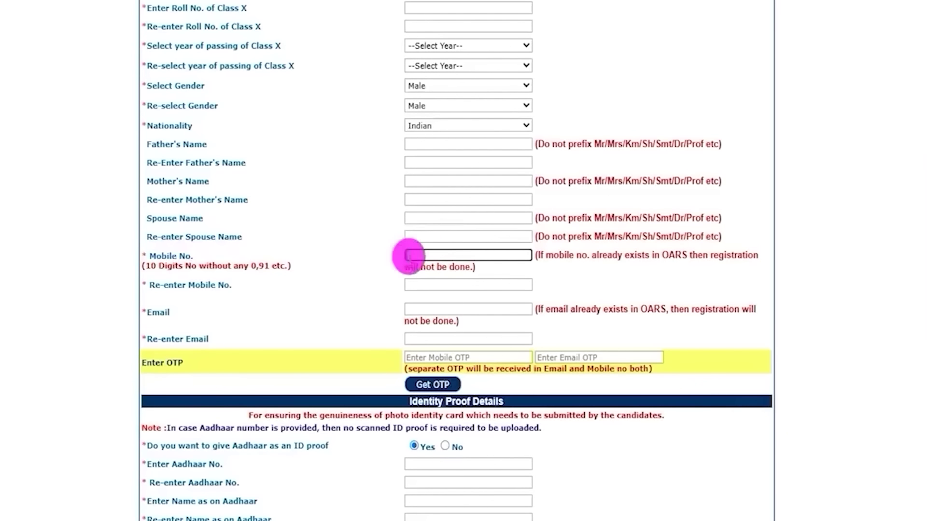
left_click_drag(162, 285, 232, 285)
left_click(435, 284)
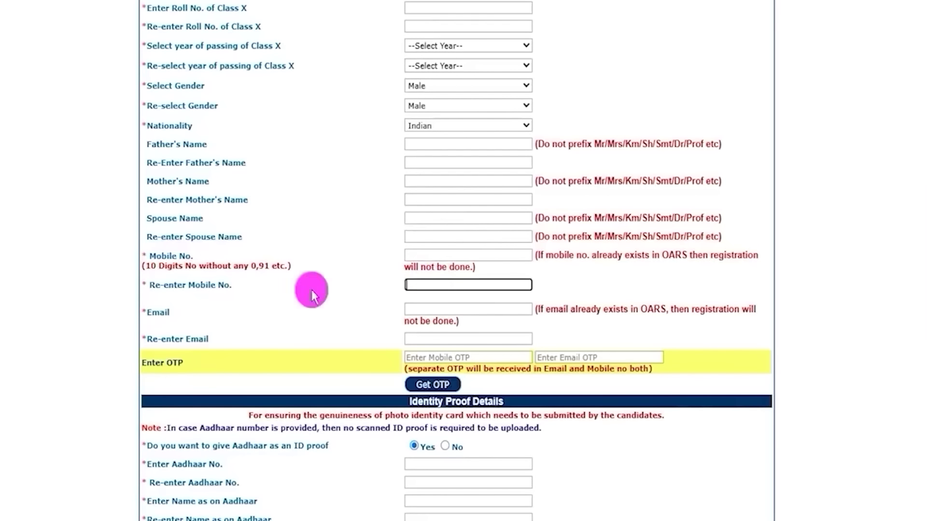
Point out the Email and Re-enter Email fields and mark the mobile and email OTP fields
left_click_drag(145, 311, 362, 314)
left_click(425, 308)
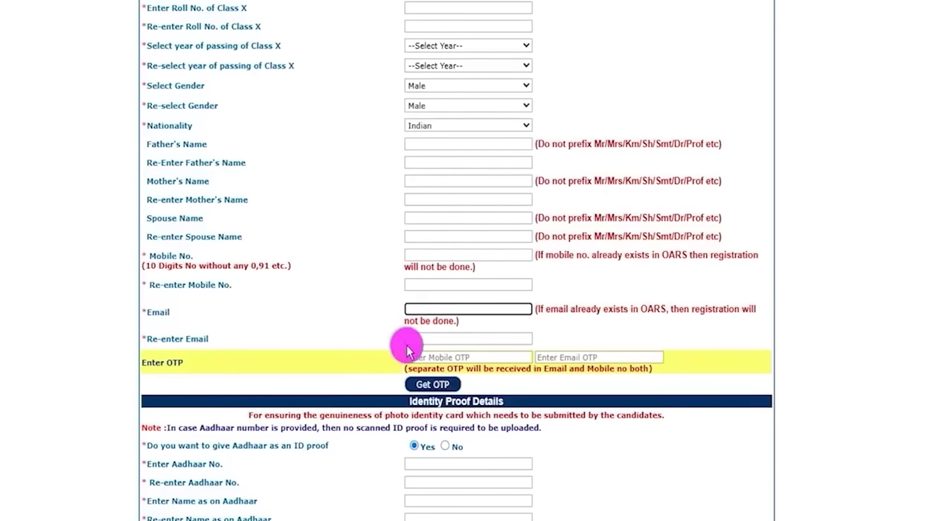
left_click_drag(166, 339, 285, 337)
left_click(421, 340)
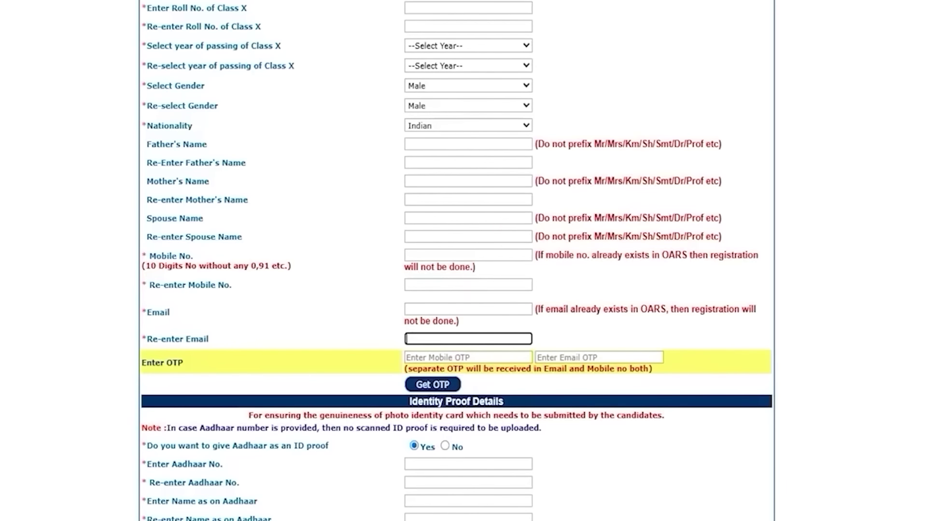
left_click_drag(496, 356, 509, 344)
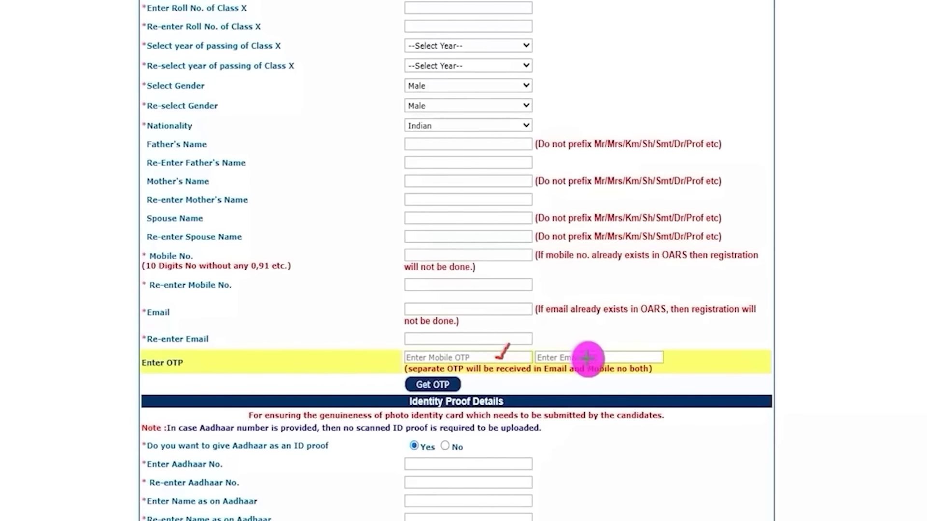
left_click_drag(590, 358, 610, 331)
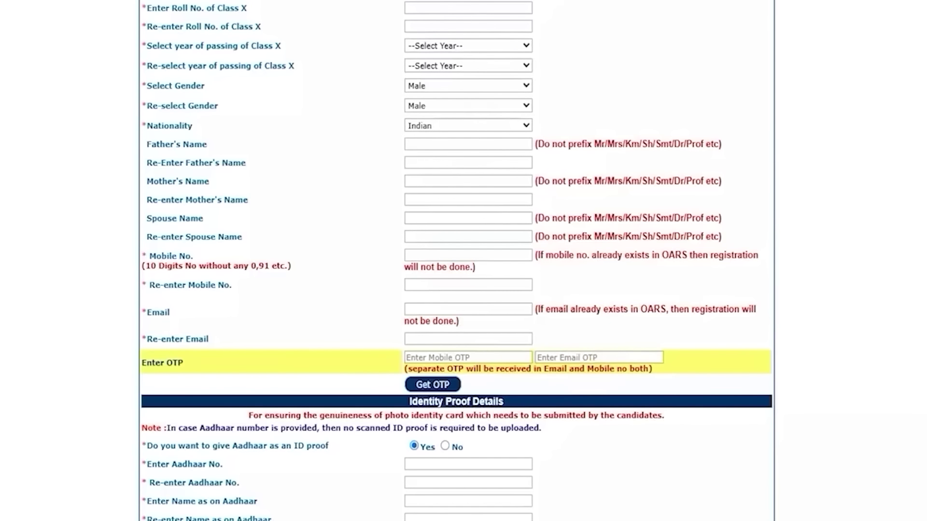
Highlight the question about giving Aadhaar as ID proof and point out both Aadhaar number fields
scroll(432, 357, "down", 3)
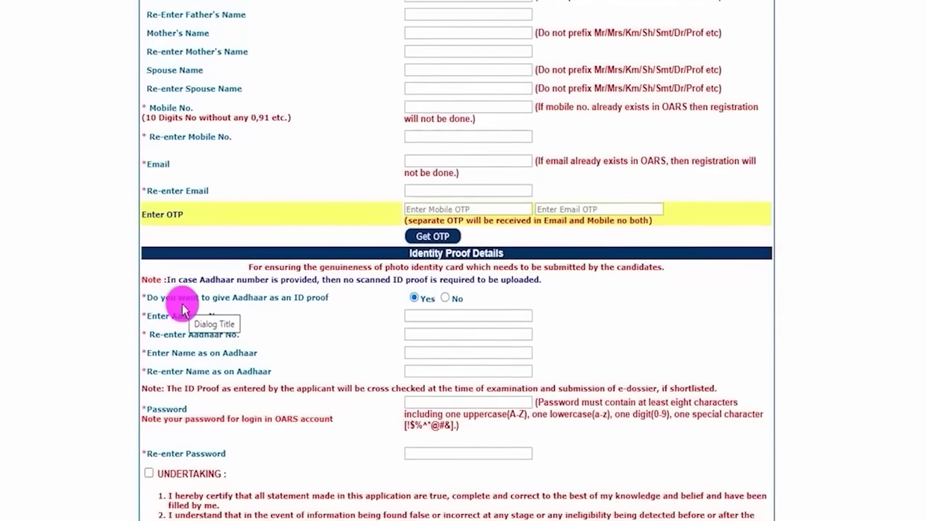
left_click_drag(161, 297, 299, 299)
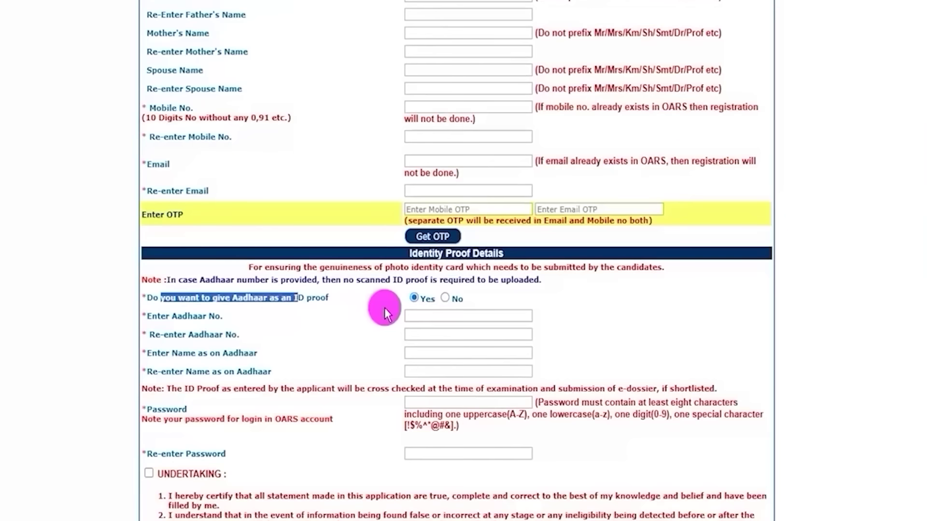
left_click(415, 302)
left_click_drag(157, 317, 220, 316)
left_click(405, 316)
left_click_drag(169, 335, 236, 334)
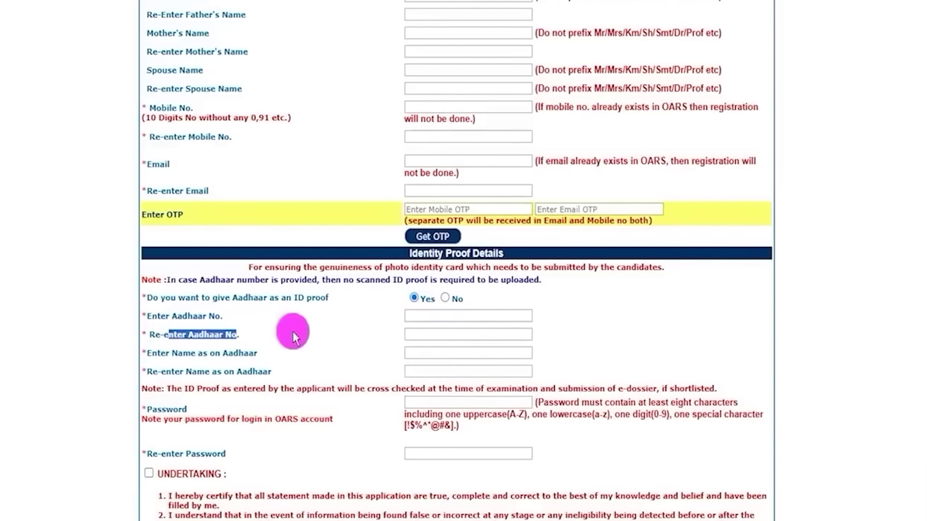
left_click(411, 333)
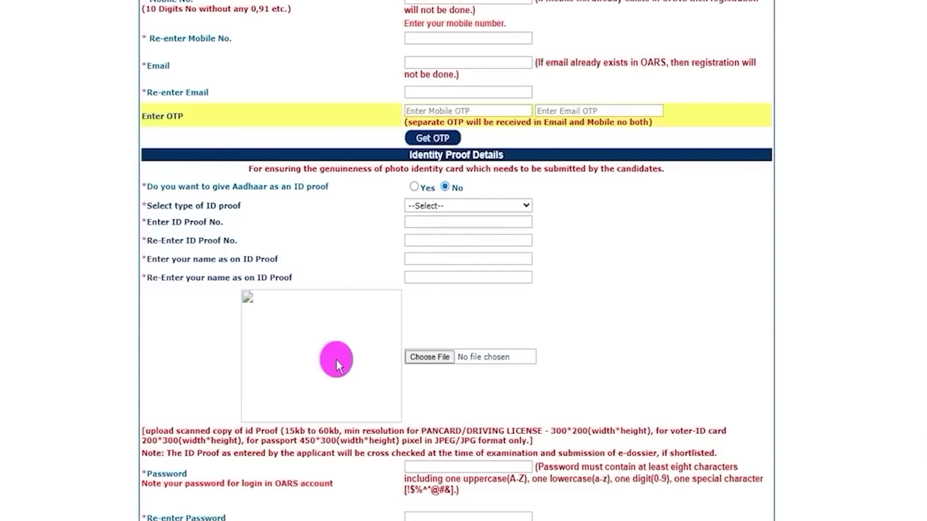
Choose Voter ID Card as the alternative ID proof and point out its proof number and name fields
left_click_drag(196, 187, 304, 193)
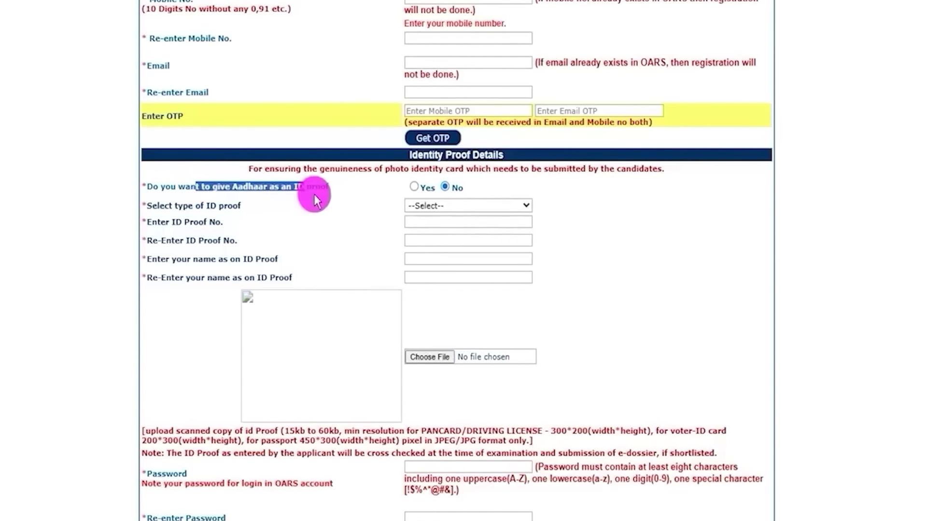
left_click(441, 205)
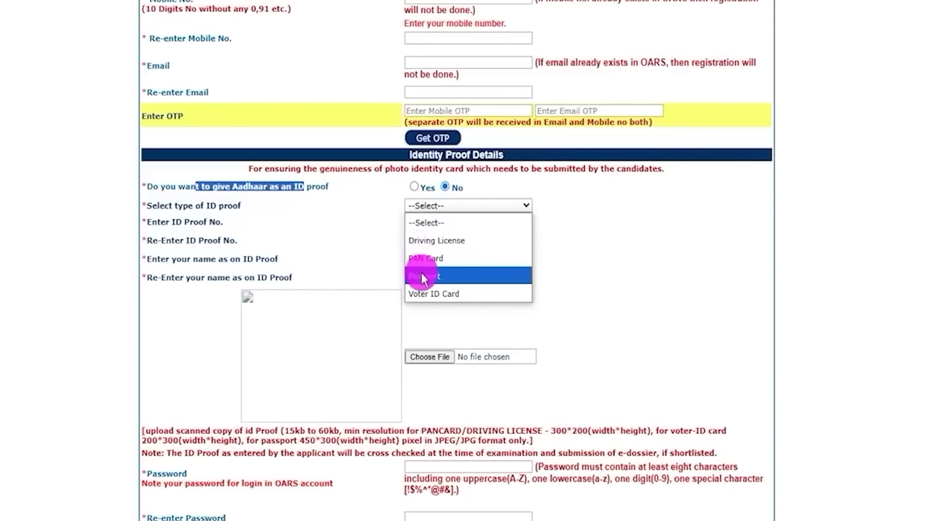
left_click(424, 291)
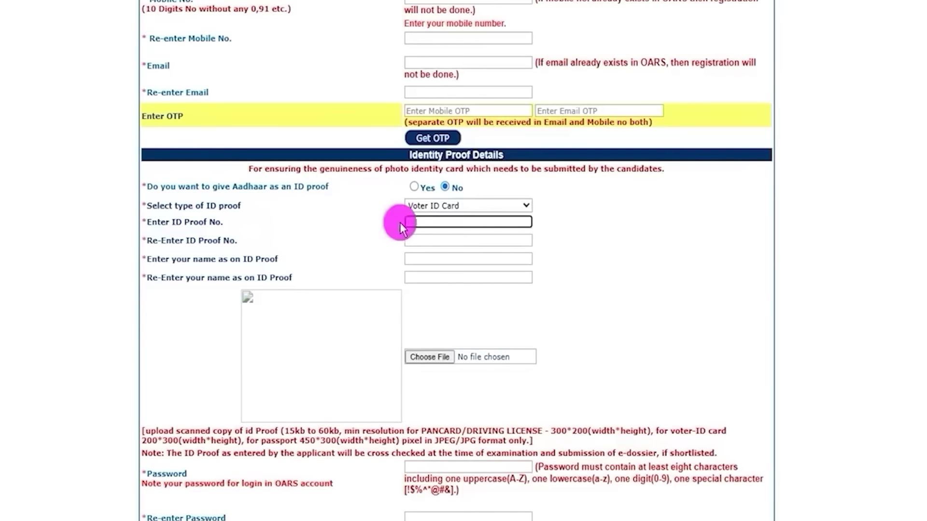
left_click(419, 239)
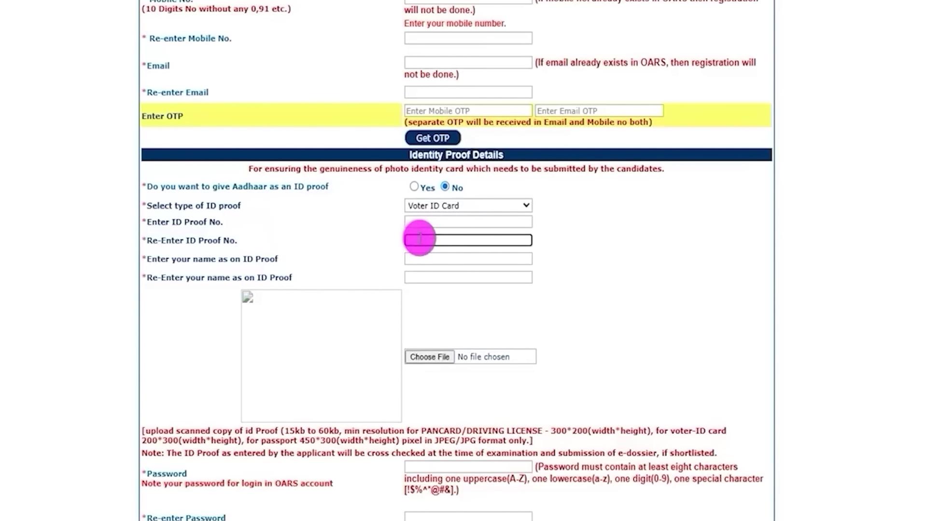
left_click(419, 258)
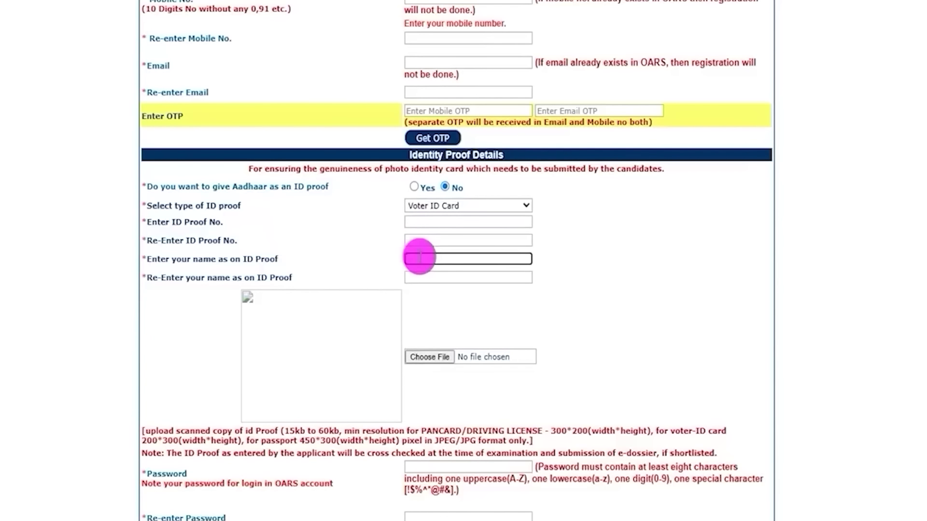
left_click(424, 275)
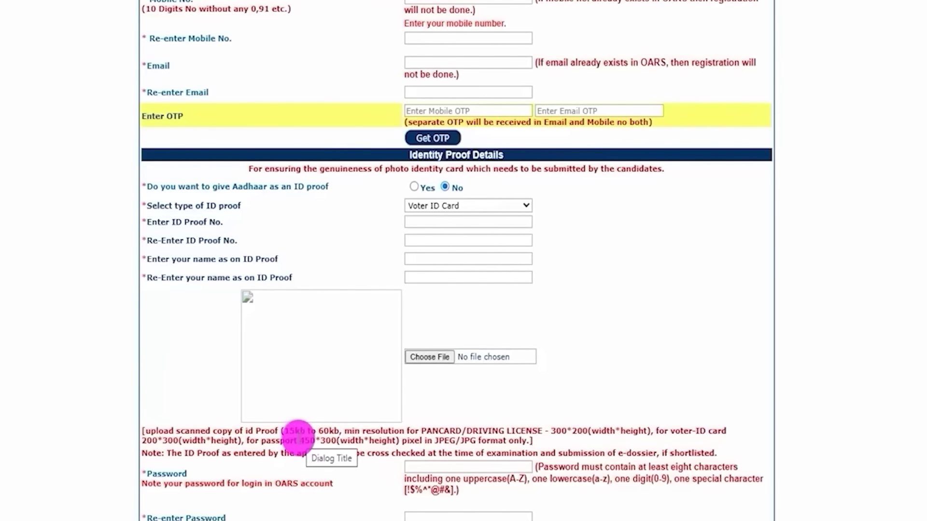
Highlight the file size, resolution and format requirements for uploading the scanned ID proof
left_click_drag(285, 431, 333, 431)
left_click_drag(556, 430, 588, 430)
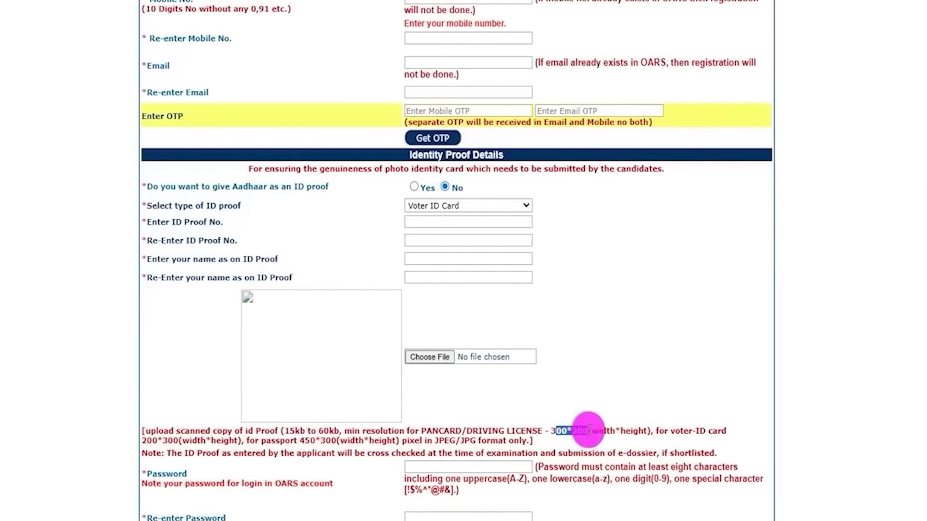
left_click_drag(425, 431, 692, 432)
left_click(667, 428)
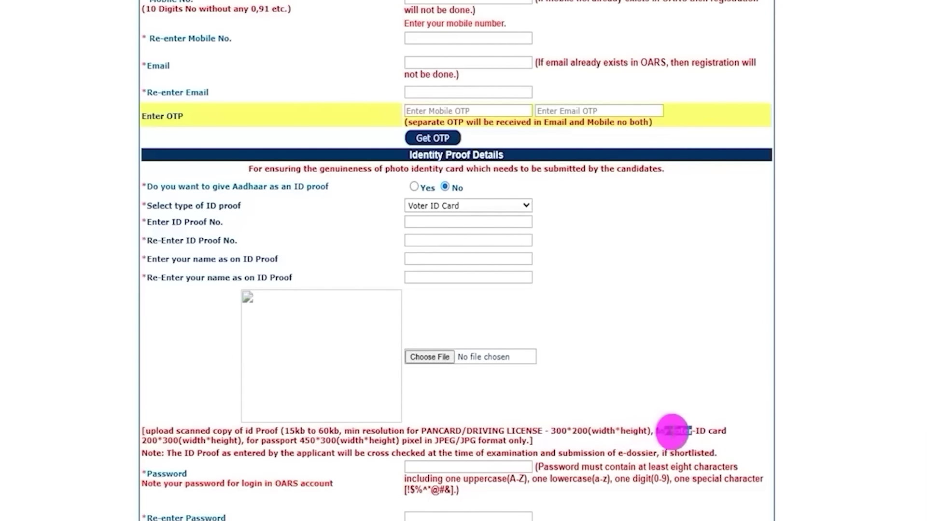
left_click_drag(158, 440, 211, 440)
left_click_drag(305, 441, 490, 440)
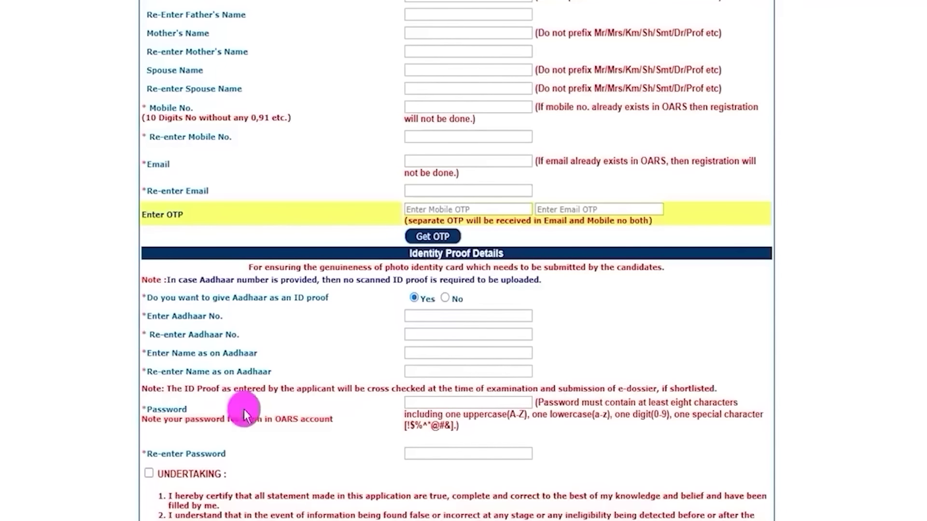
Point out the Password and Re-enter Password fields and highlight the password composition rules
left_click_drag(140, 409, 216, 418)
left_click(425, 402)
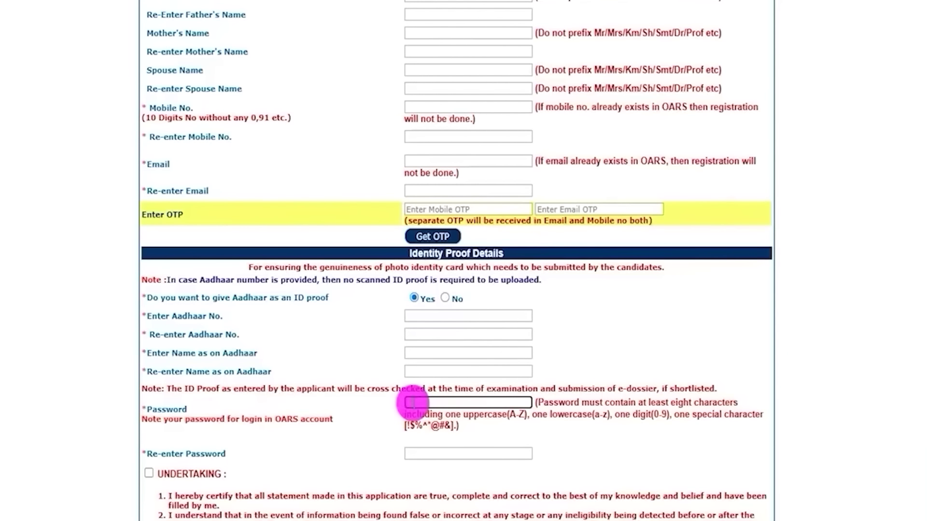
left_click(514, 414)
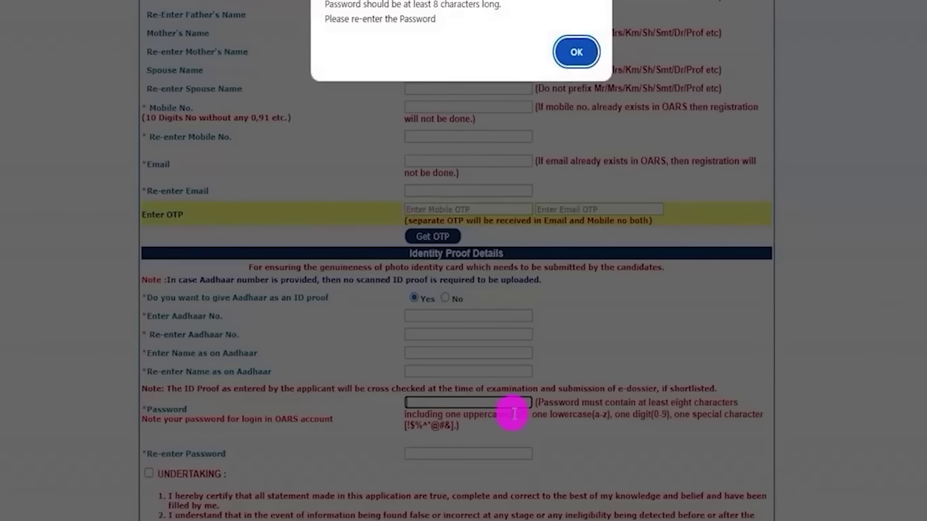
left_click(572, 56)
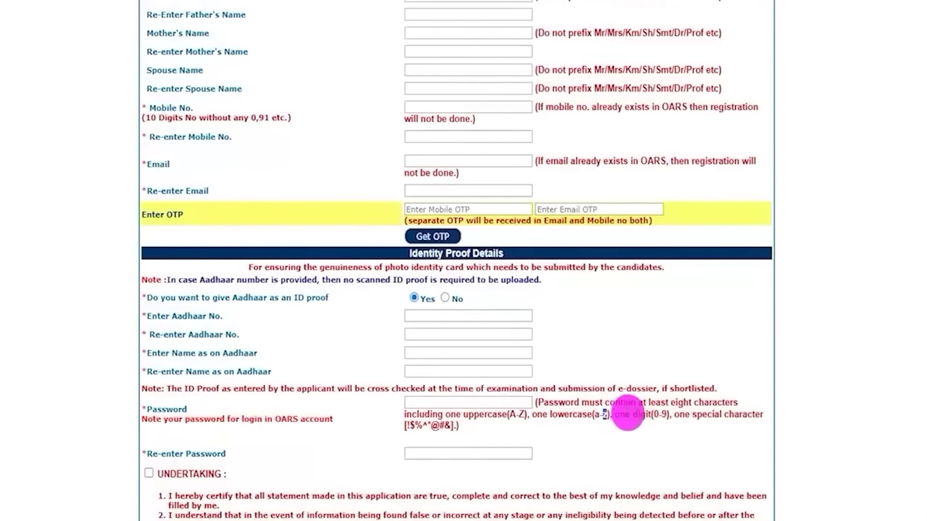
left_click_drag(414, 425, 444, 425)
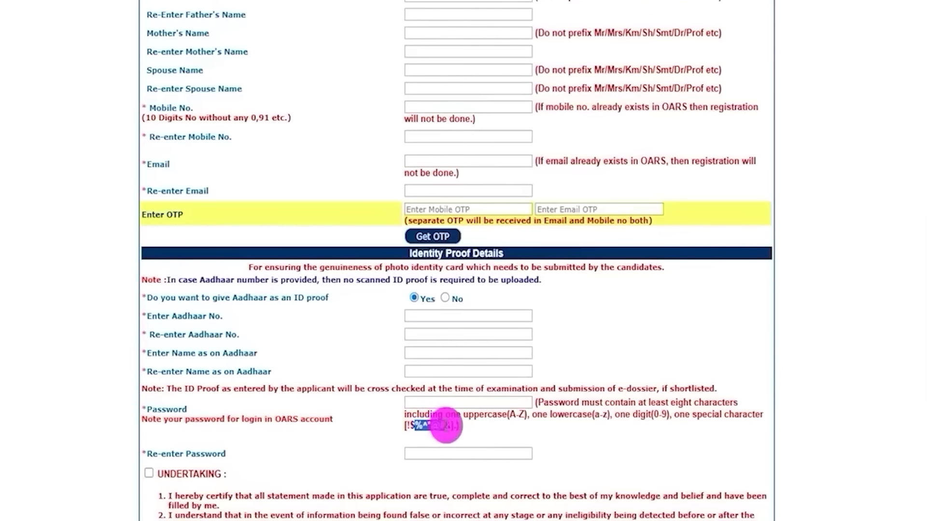
double_click(170, 454)
left_click(432, 454)
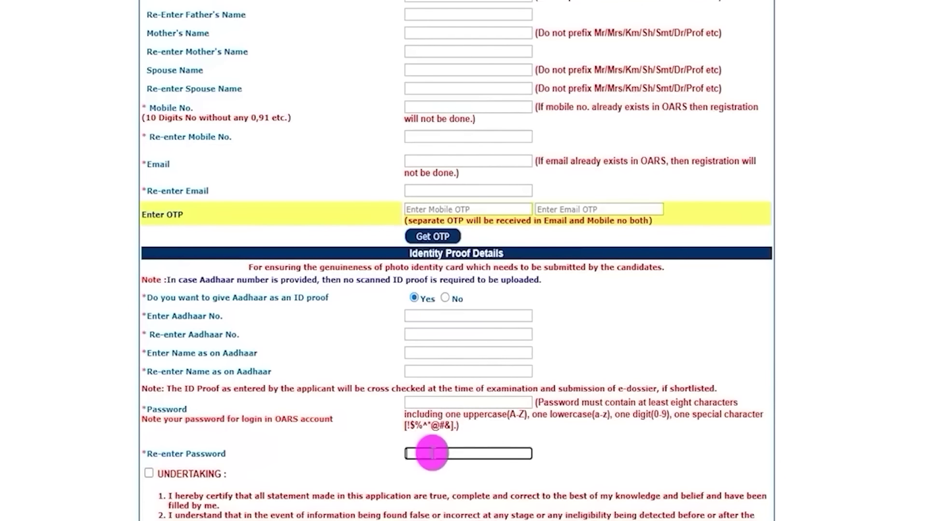
Accept the undertaking and the preview-verification declaration, and point out where to submit the registration form
scroll(328, 406, "down", 2)
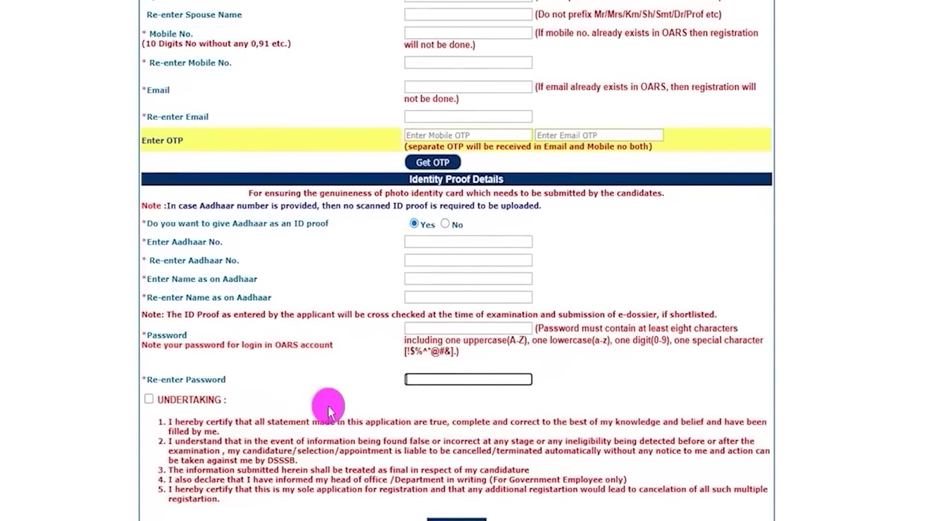
scroll(328, 406, "down", 4)
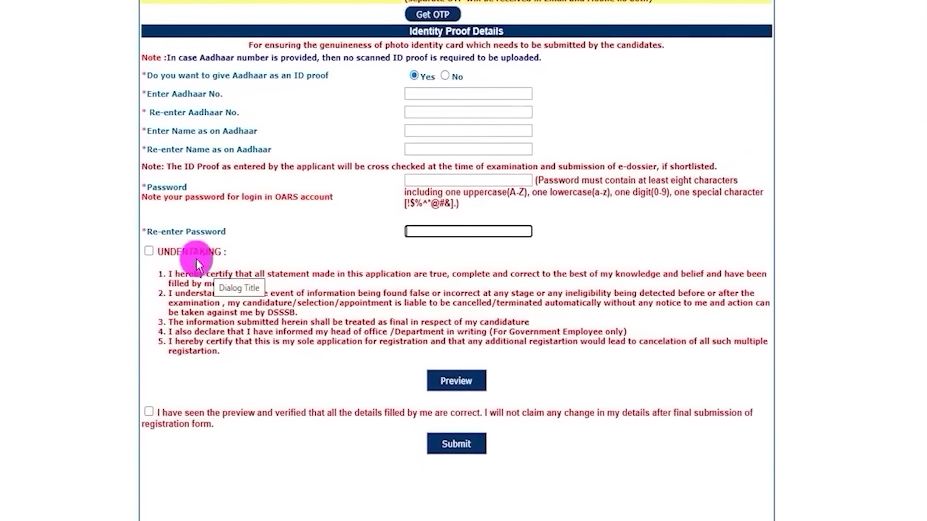
left_click(149, 251)
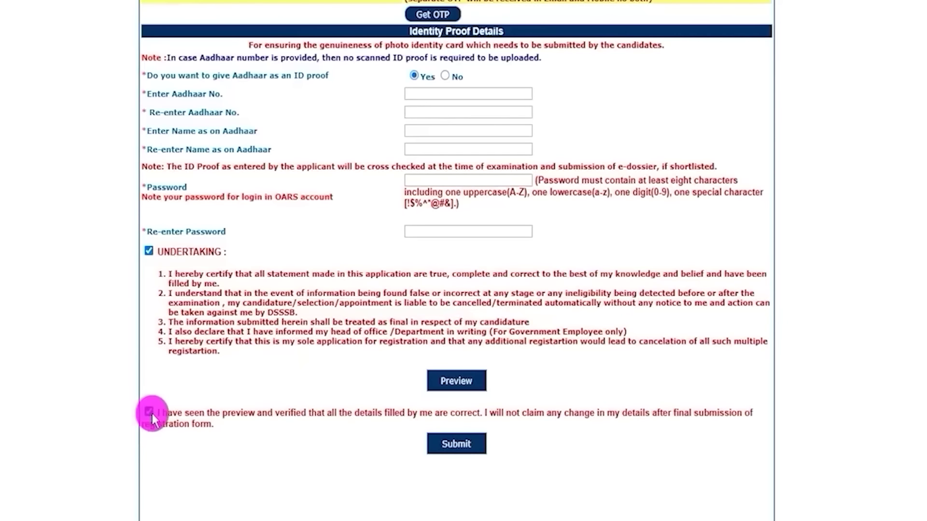
scroll(337, 406, "down", 2)
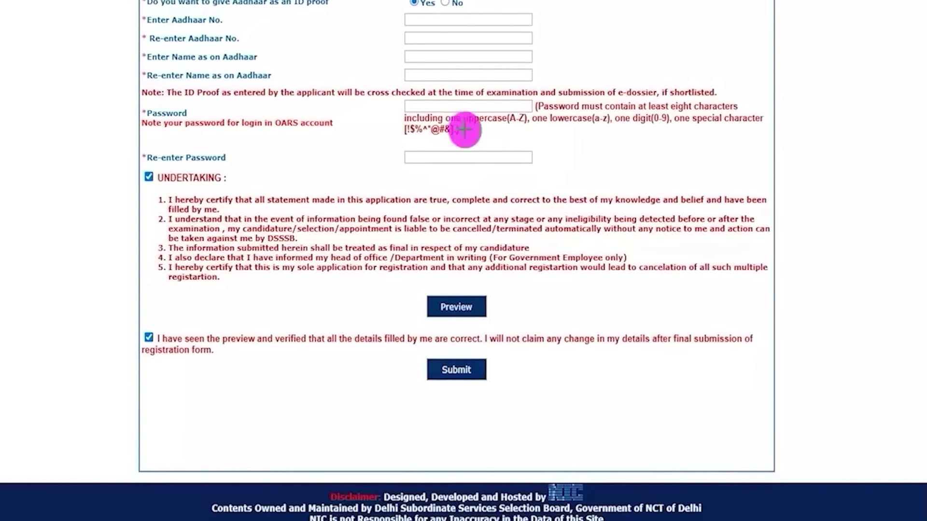
left_click_drag(693, 371, 553, 372)
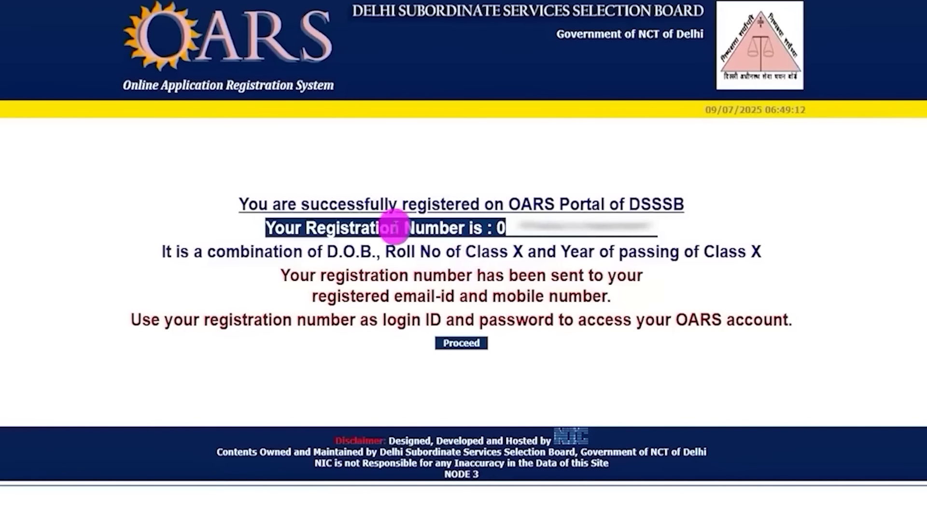
Highlight the assigned registration number and the note on its date of birth, Class X roll number and passing year components
left_click_drag(285, 228, 645, 231)
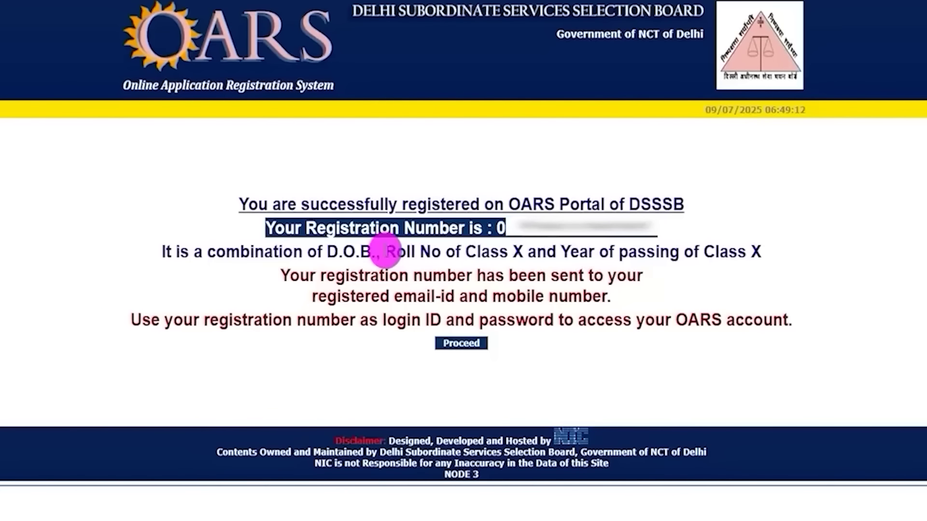
left_click_drag(329, 250, 515, 251)
left_click_drag(628, 251, 742, 252)
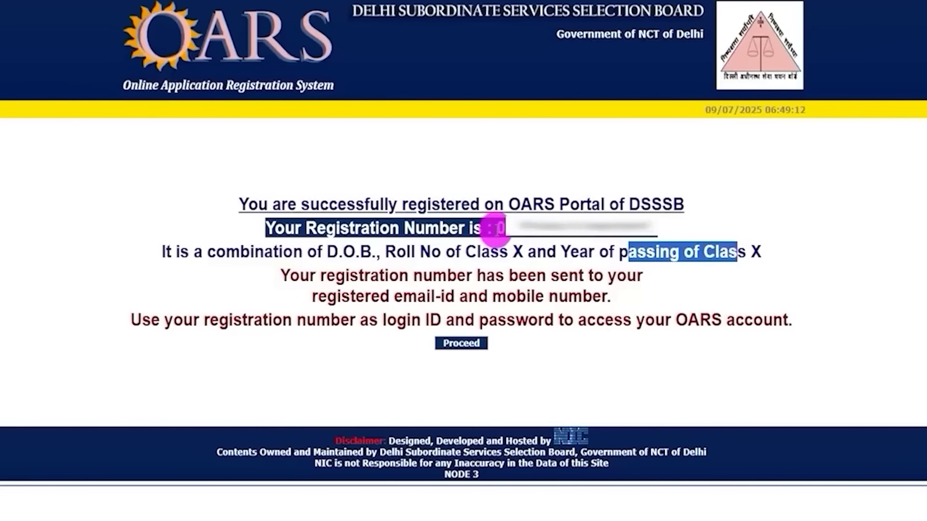
left_click(497, 227)
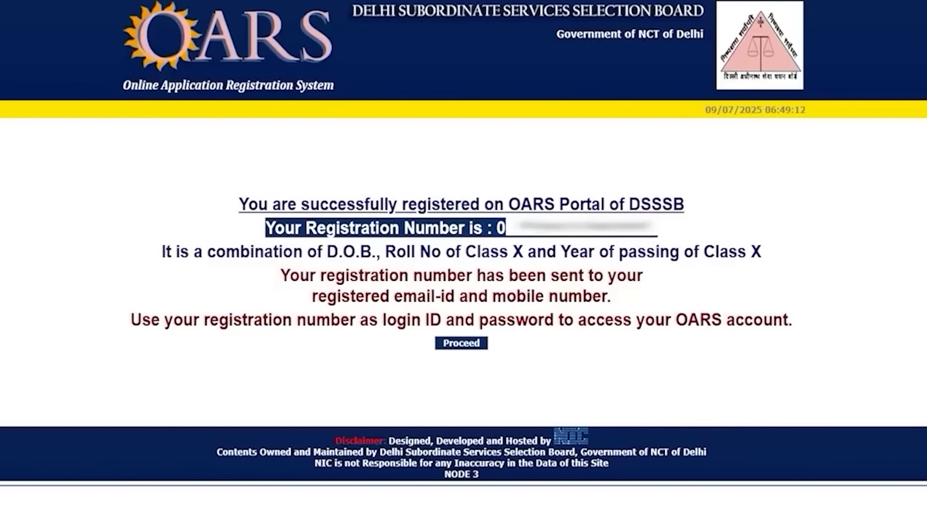
Proceed to the OARS home page and open the Registered User Sign In form
left_click_drag(627, 345, 530, 344)
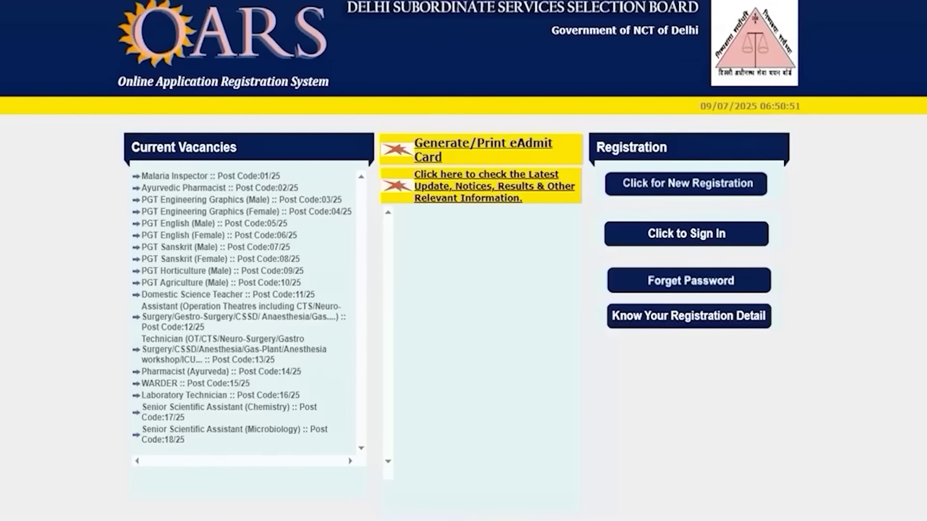
left_click_drag(587, 209, 766, 249)
left_click(678, 236)
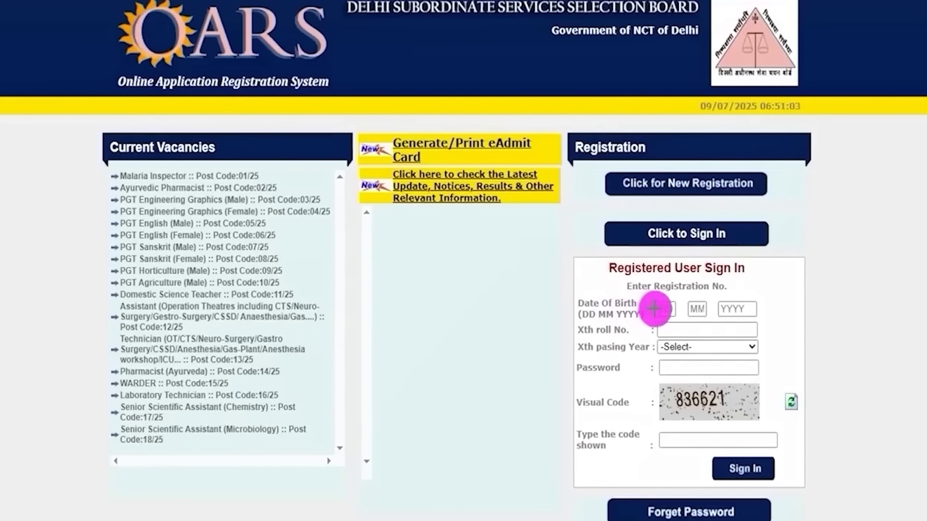
Point out the Registered User Sign In fields: date of birth, Xth roll number, passing year, password, visual code and the Sign In button
mouse_move(665, 310)
left_mouse_down()
mouse_move(670, 294)
mouse_move(700, 310)
mouse_move(748, 293)
left_mouse_up()
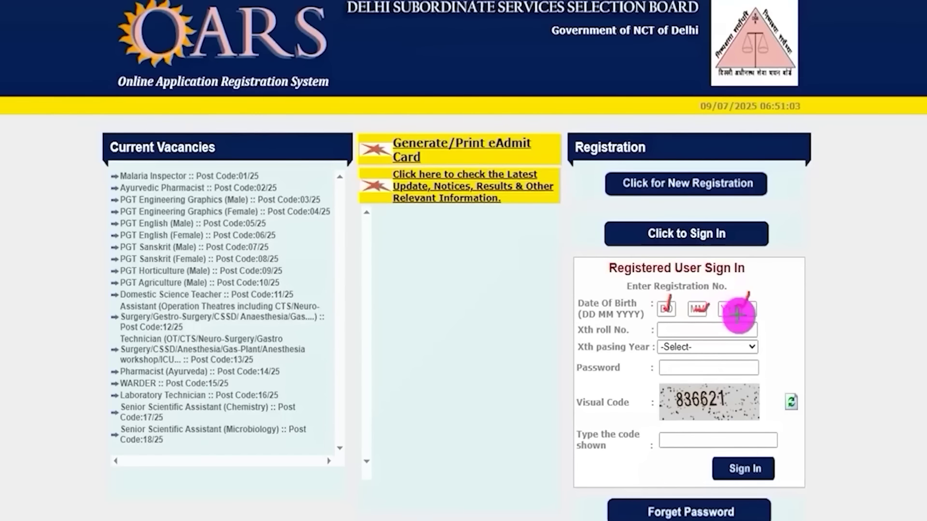
left_click_drag(745, 329, 763, 315)
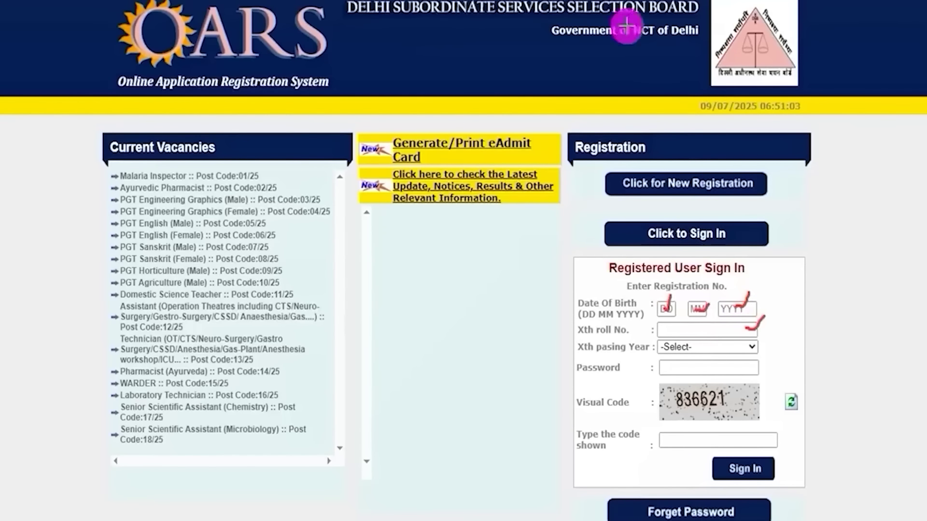
left_click(674, 348)
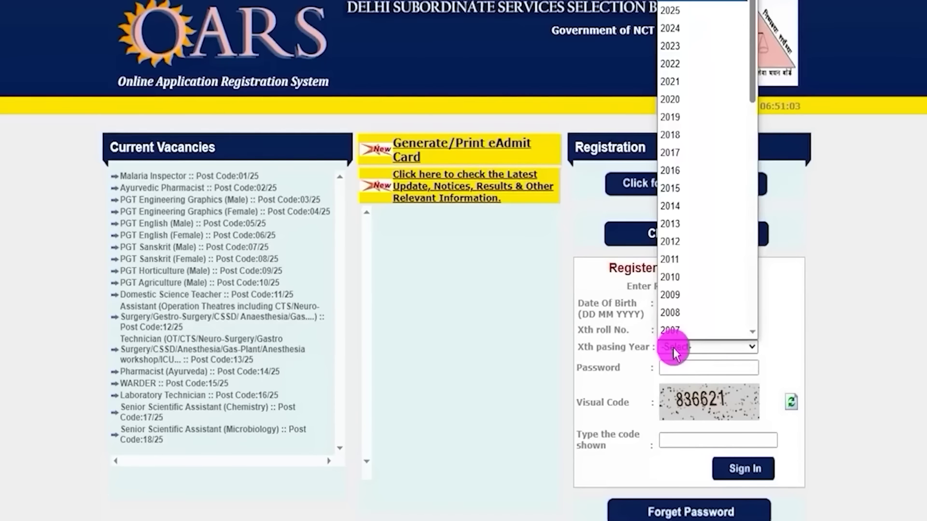
left_click(674, 348)
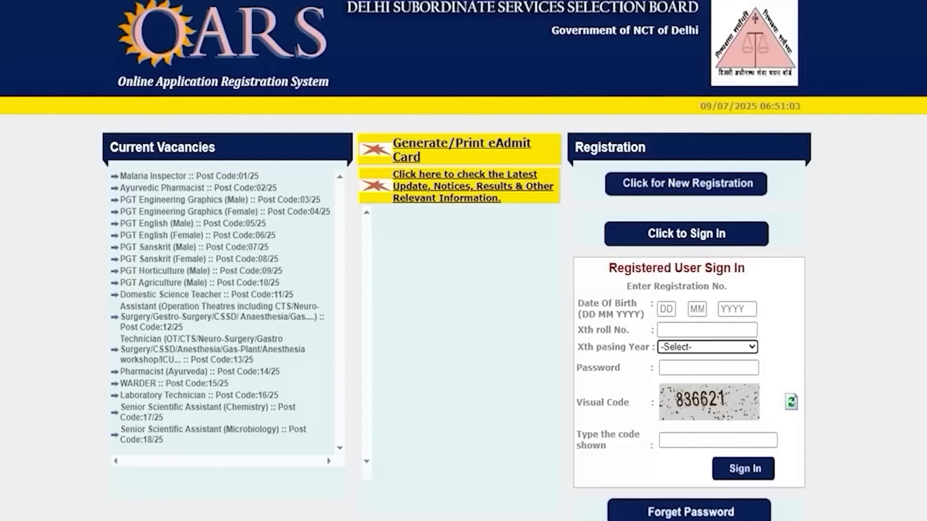
left_click_drag(738, 369, 757, 360)
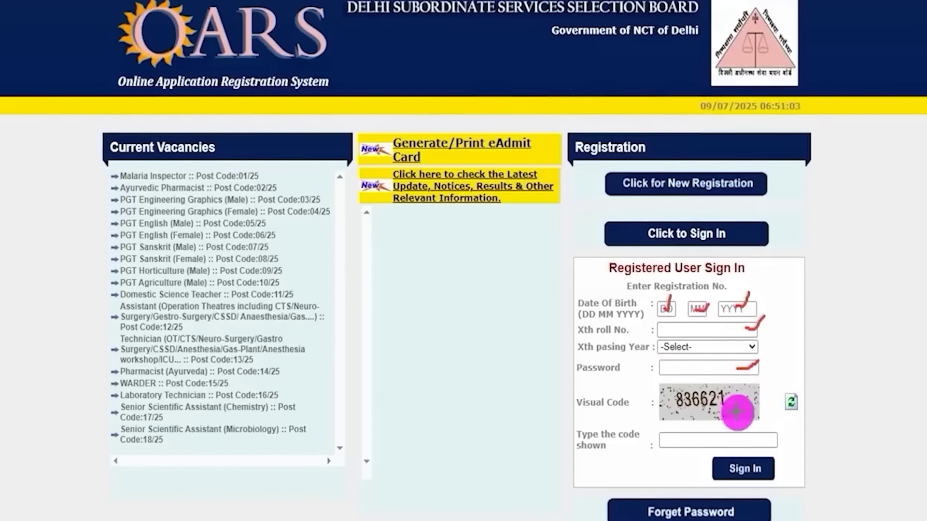
left_click_drag(732, 399, 757, 386)
left_click_drag(738, 437, 759, 406)
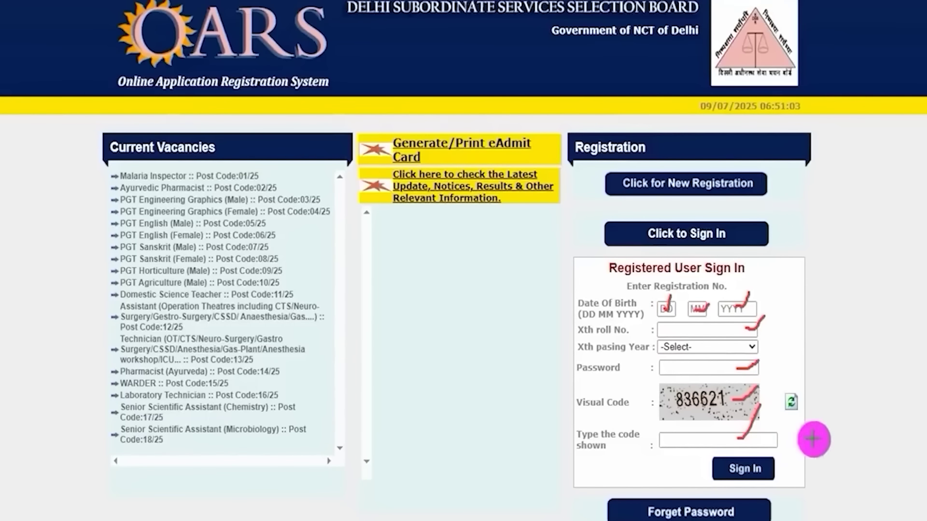
left_click_drag(858, 389, 776, 463)
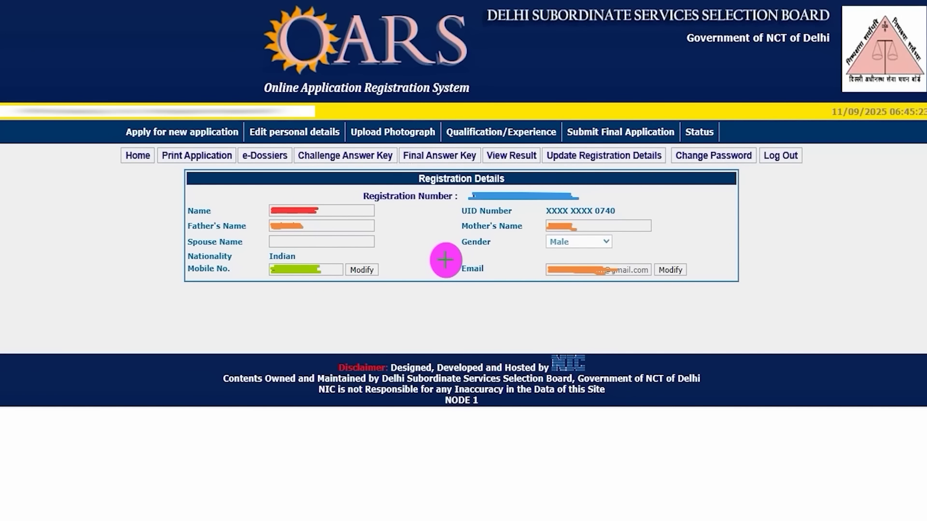
Review the Registration Details and mark the Modify options beside the mobile number and email
left_click_drag(414, 244, 469, 205)
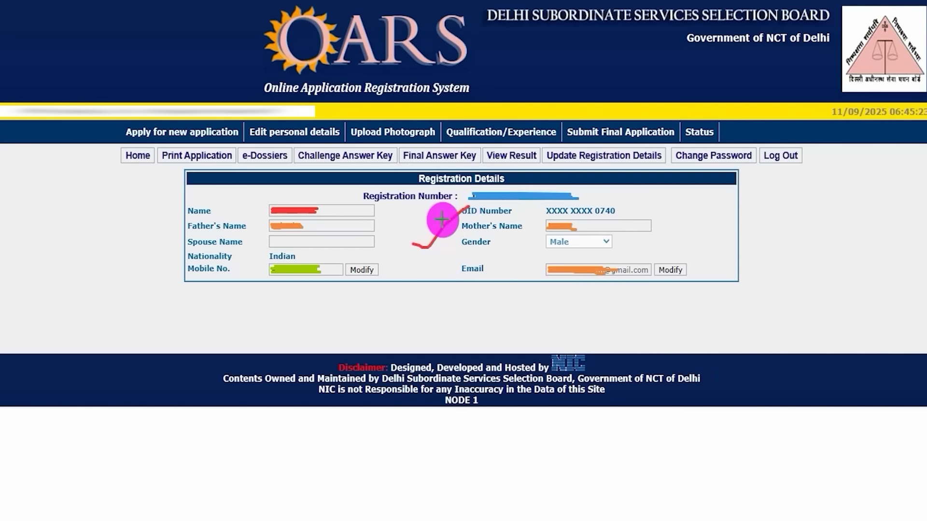
left_click_drag(381, 271, 397, 257)
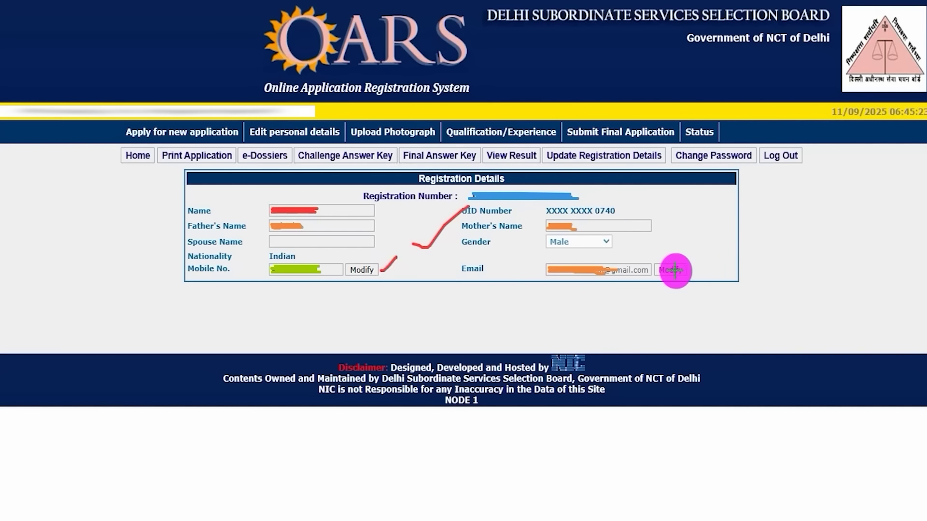
left_click_drag(689, 270, 719, 250)
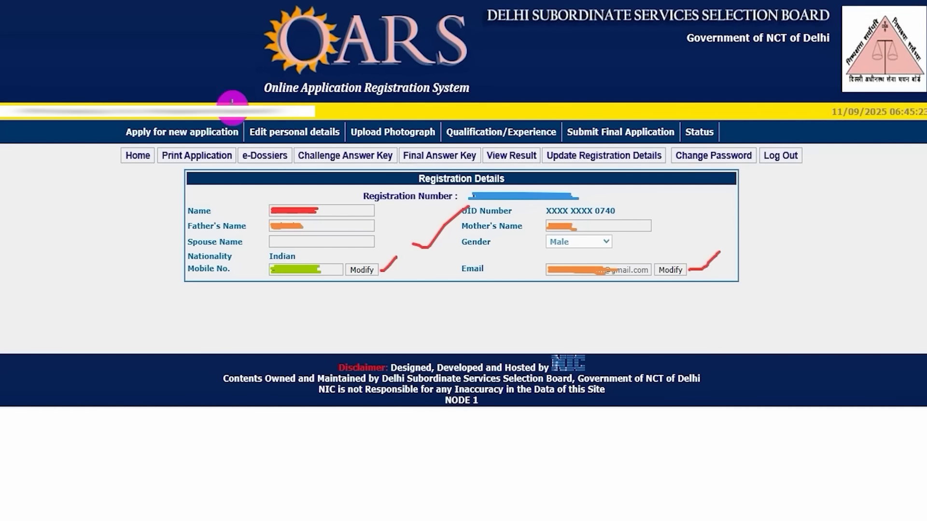
Open the new application listing and frame the Current Notifications table and the Apply Now options for post codes 58/25 and 61/25
left_click(241, 135)
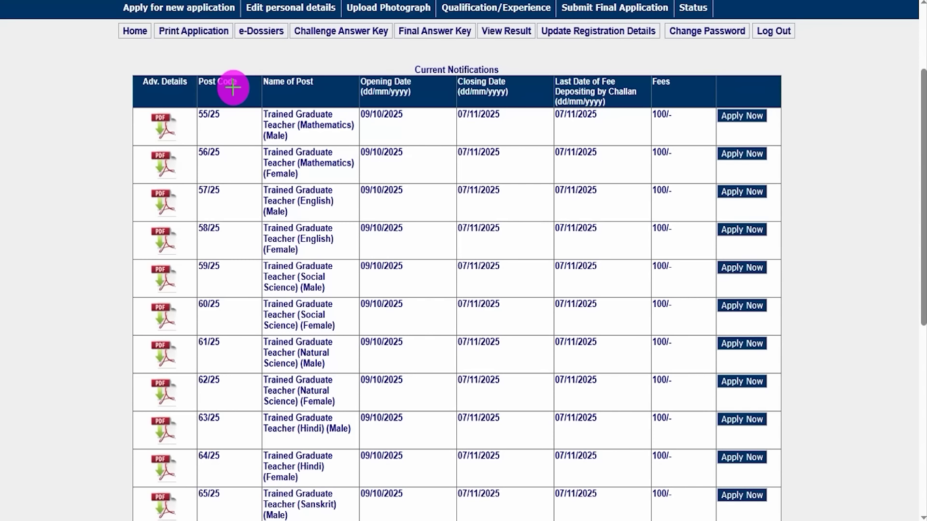
mouse_move(122, 59)
left_mouse_down()
mouse_move(425, 108)
mouse_move(786, 224)
mouse_move(827, 497)
mouse_move(791, 516)
left_mouse_up()
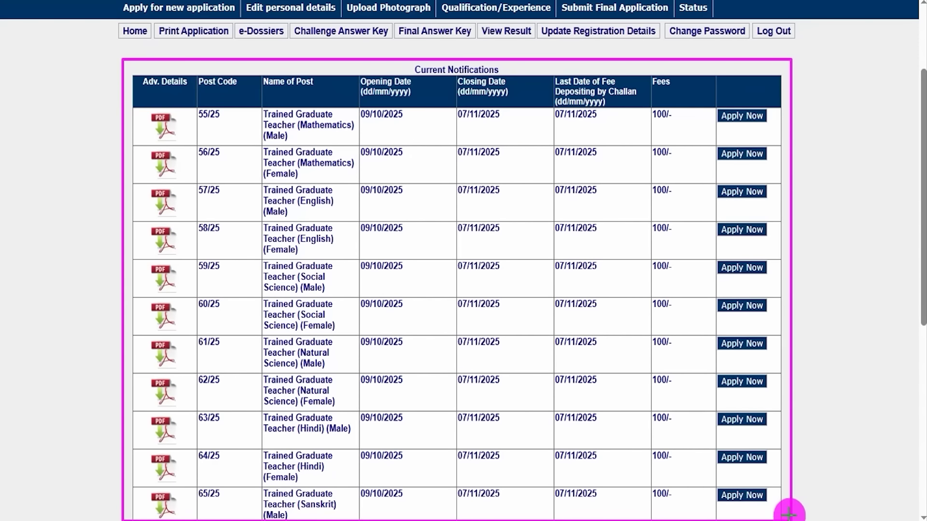
left_click_drag(706, 213, 771, 242)
mouse_move(706, 331)
left_mouse_down()
mouse_move(757, 341)
mouse_move(774, 357)
left_mouse_up()
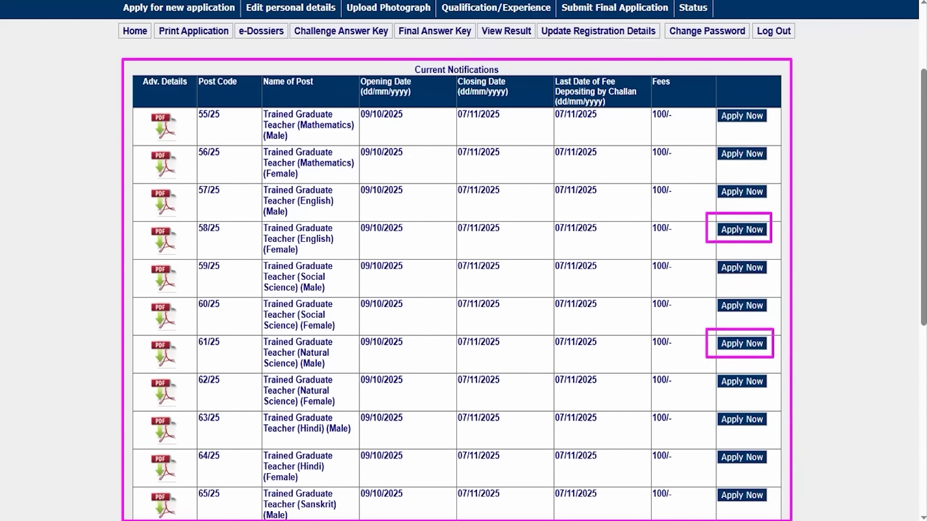
Clear the markings and tick the TGT Mathematics (Male and Female), English (Male) and Social Science (Male and Female) posts
key("e")
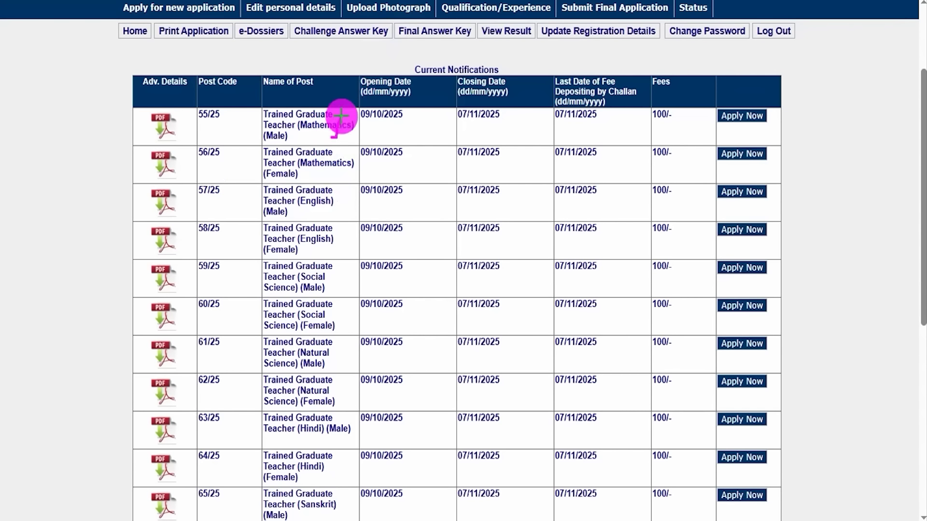
key("y")
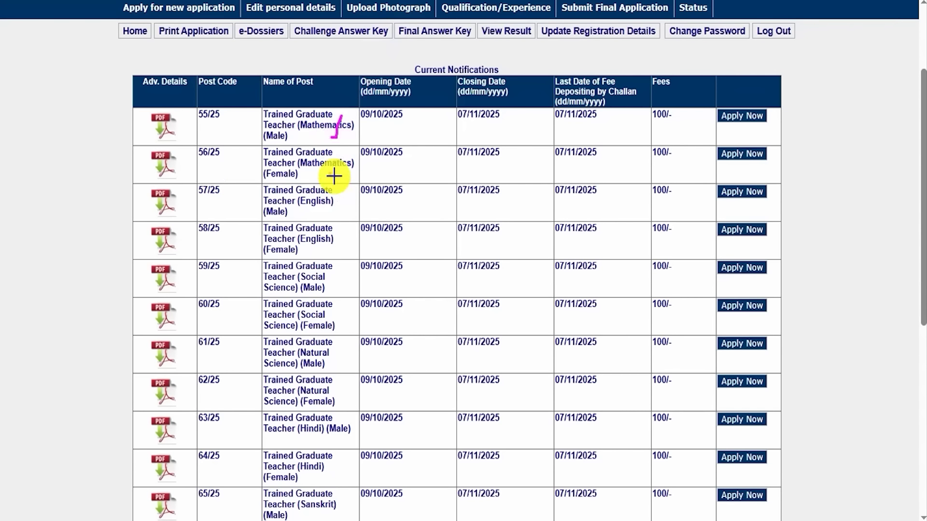
left_click_drag(330, 170, 347, 161)
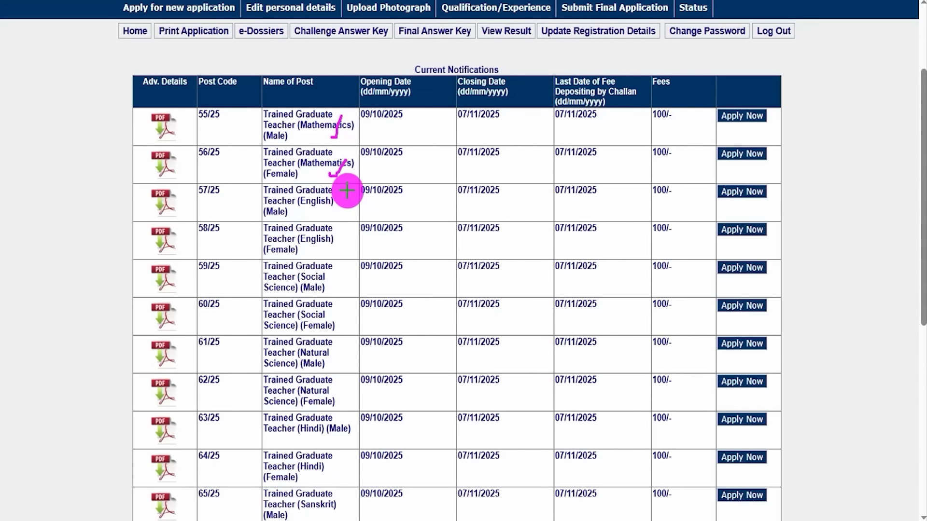
left_click_drag(335, 194, 344, 186)
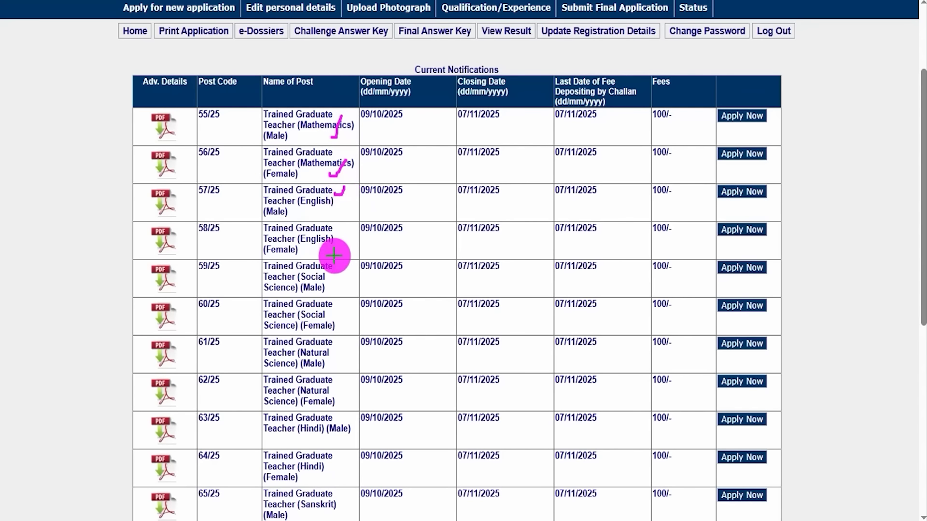
left_click_drag(335, 281, 344, 268)
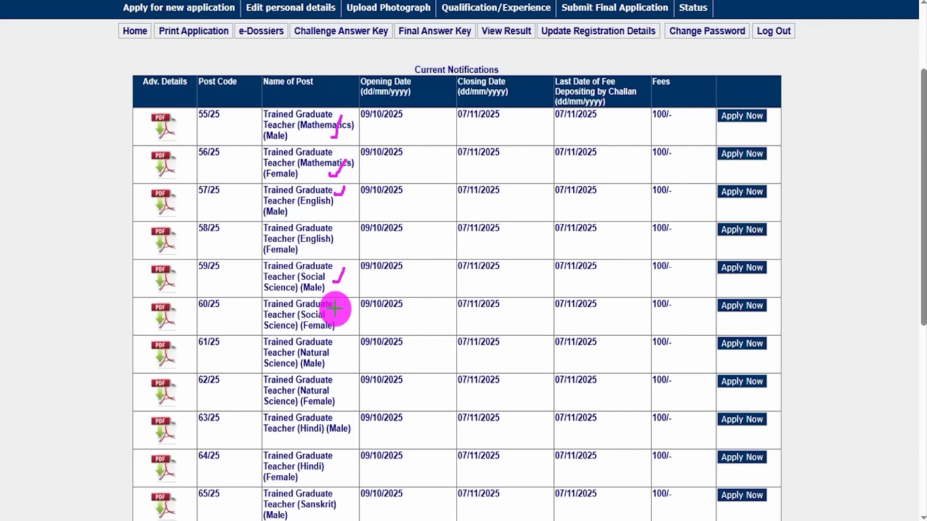
left_click_drag(336, 311, 348, 298)
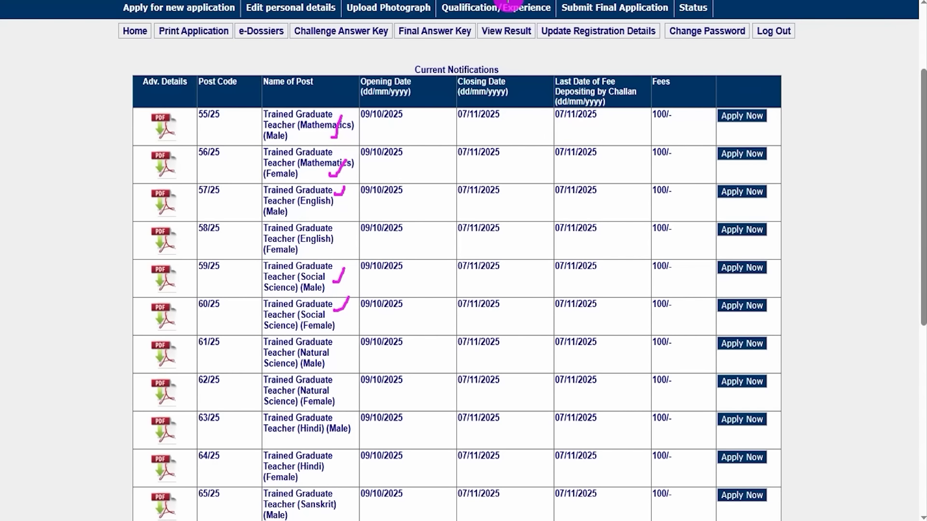
Frame the Apply Now options for post codes 57/25, 59/25 and 61/25
left_click_drag(709, 173, 774, 206)
mouse_move(710, 254)
left_mouse_down()
mouse_move(758, 267)
mouse_move(771, 286)
left_mouse_up()
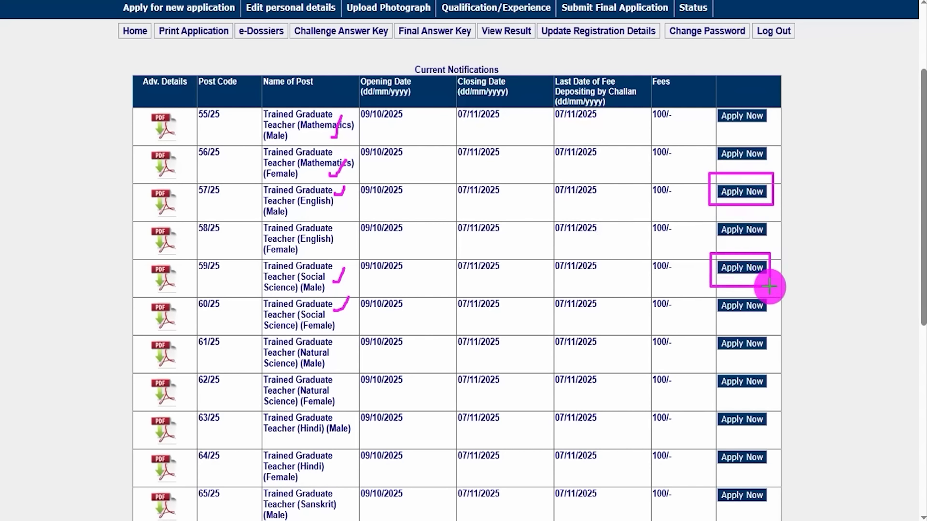
left_click_drag(708, 330, 773, 360)
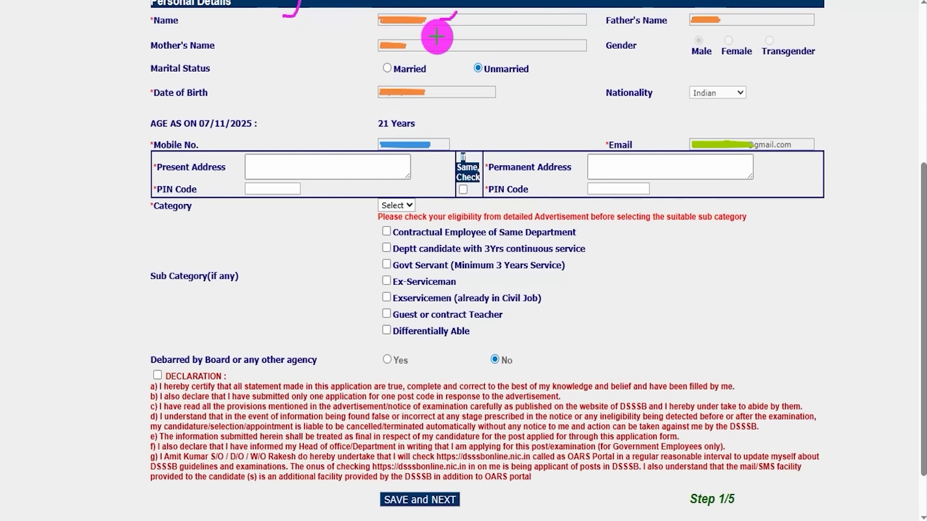
Tick the father's name, date of birth and mobile number fields in the application's Personal Details form
left_click_drag(730, 21, 747, 9)
left_click_drag(465, 95, 485, 83)
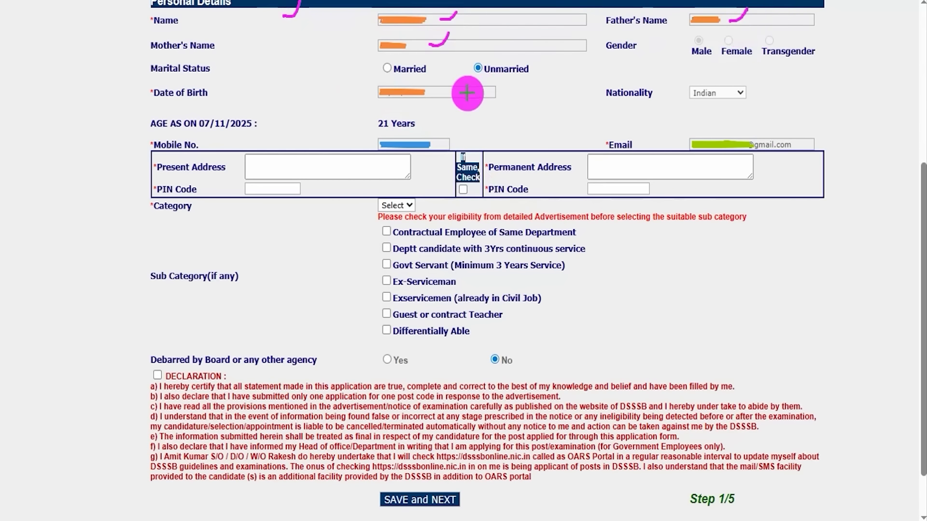
left_click_drag(448, 138, 470, 125)
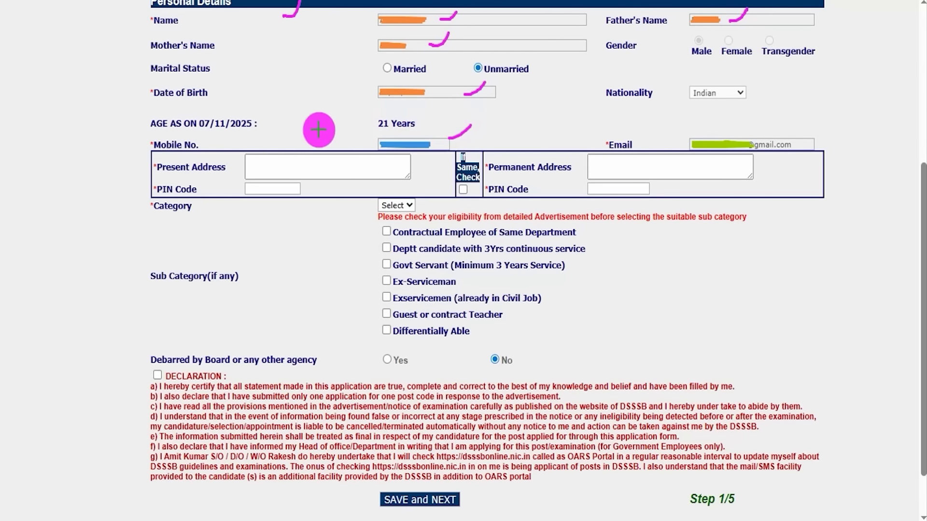
Mark and underline the Present Address and Permanent Address fields, and tick the option for identical addresses
left_click_drag(288, 172, 308, 154)
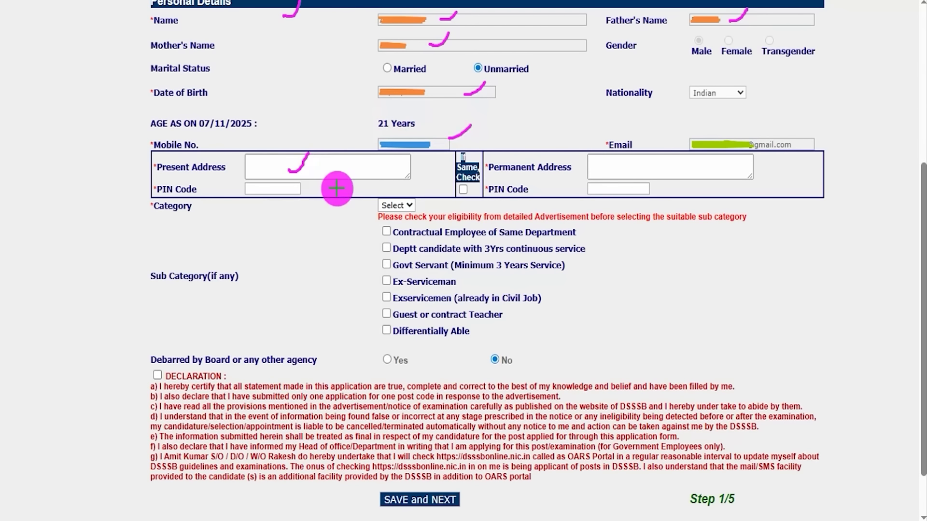
left_click_drag(623, 170, 650, 147)
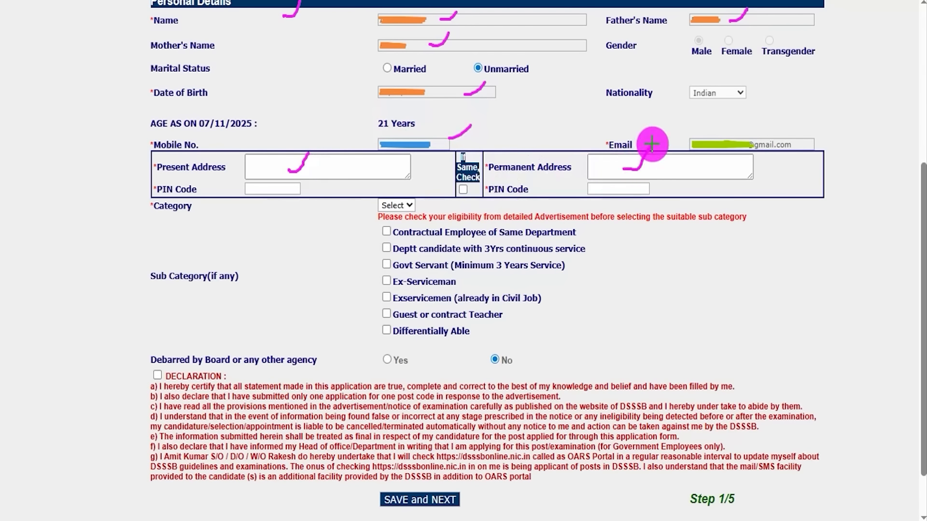
left_click_drag(499, 177, 582, 177)
left_click_drag(154, 176, 210, 176)
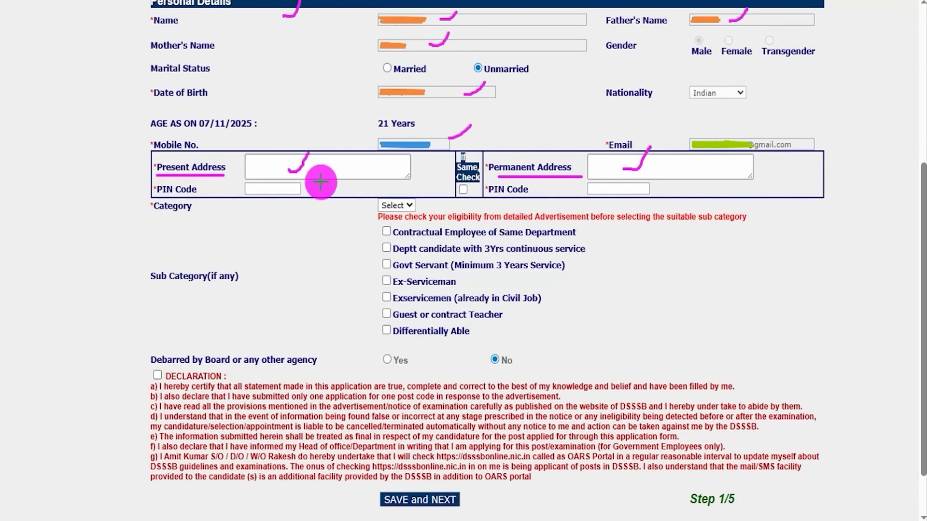
left_click_drag(461, 191, 472, 184)
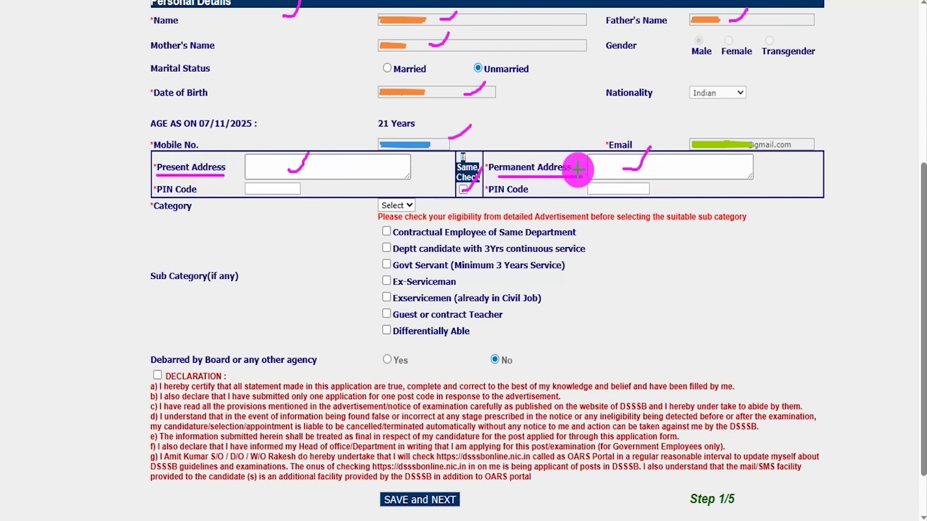
left_click_drag(577, 172, 592, 143)
left_click_drag(229, 164, 256, 133)
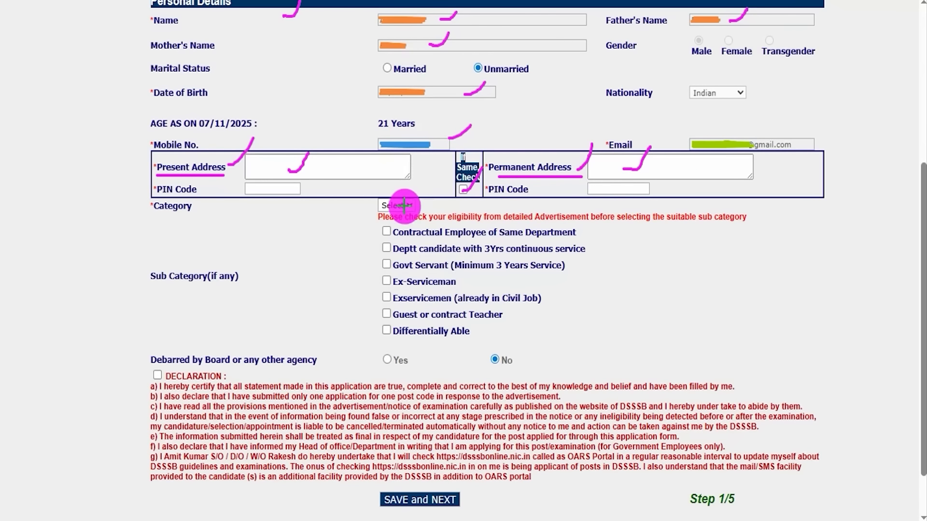
Mark the Category selection and point out the Sub Category options, including contractual employee, government servant and ex-serviceman
left_click_drag(404, 206, 419, 185)
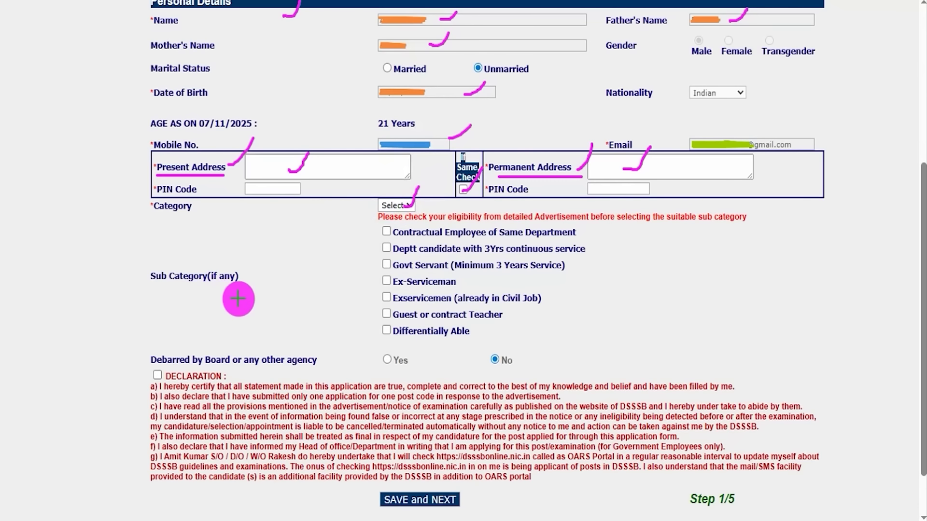
left_click_drag(150, 292, 215, 297)
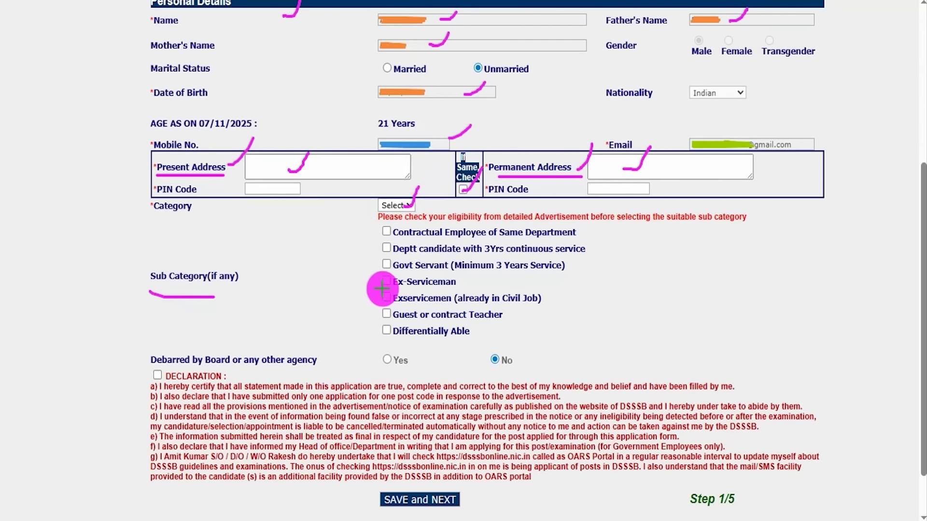
left_click_drag(583, 235, 600, 225)
left_click_drag(590, 268, 602, 256)
left_click_drag(580, 293, 600, 277)
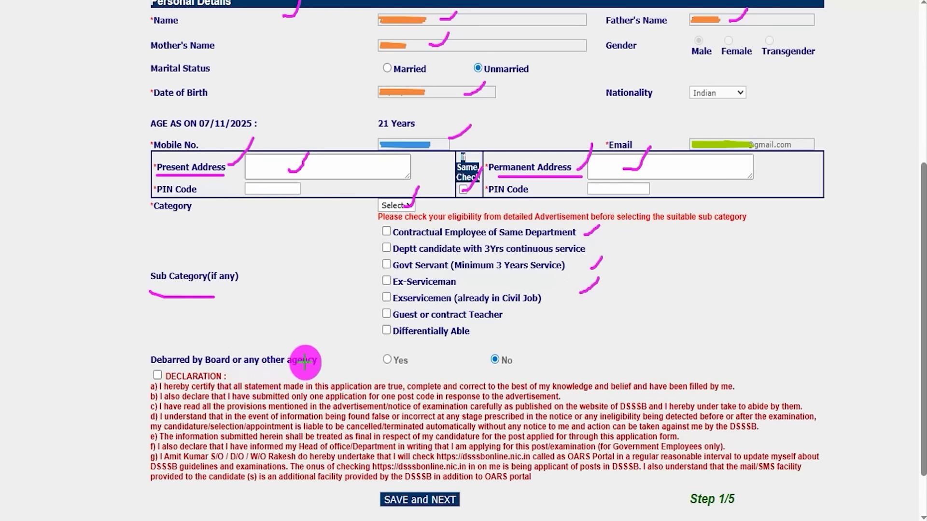
Point out the debarment Yes/No choice, the Declaration checkbox and the SAVE and NEXT button of Step 1/5
left_click_drag(283, 369, 312, 369)
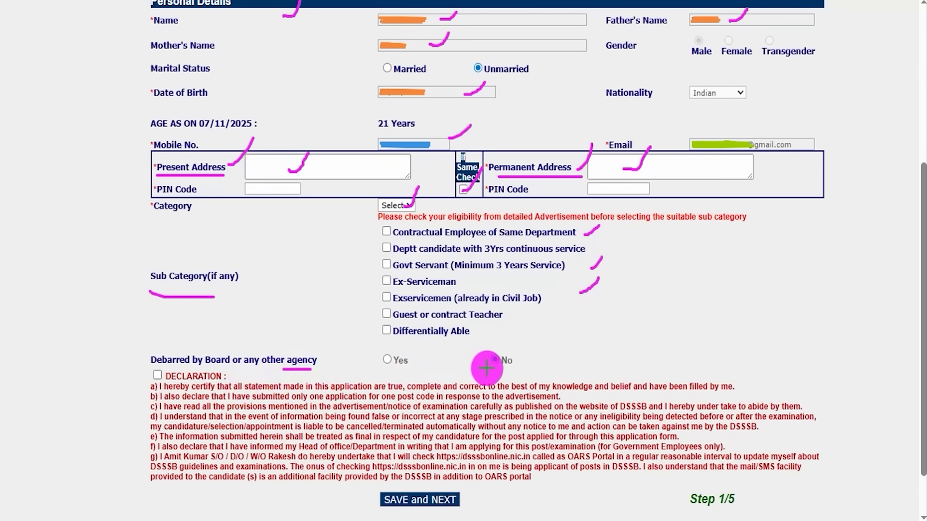
left_click_drag(387, 354, 403, 345)
left_click_drag(496, 360, 551, 327)
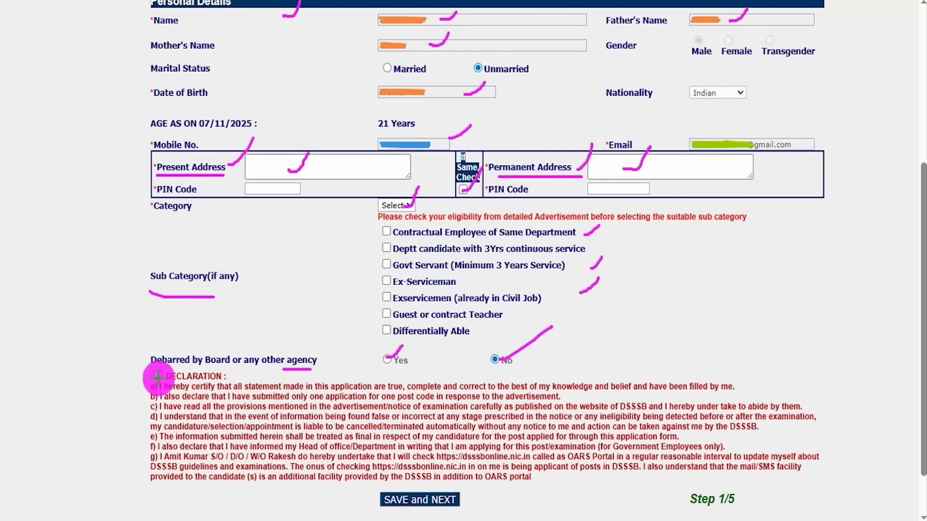
left_click_drag(156, 374, 183, 342)
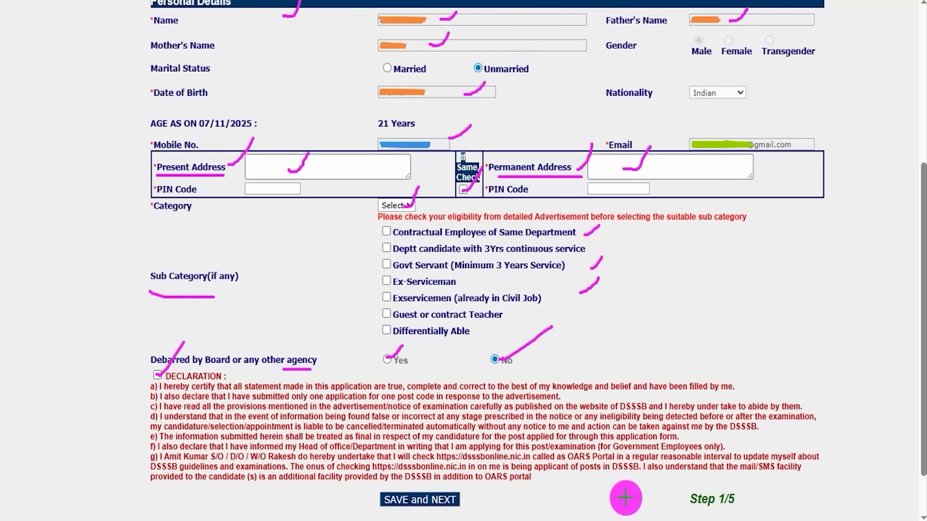
left_click_drag(615, 498, 482, 501)
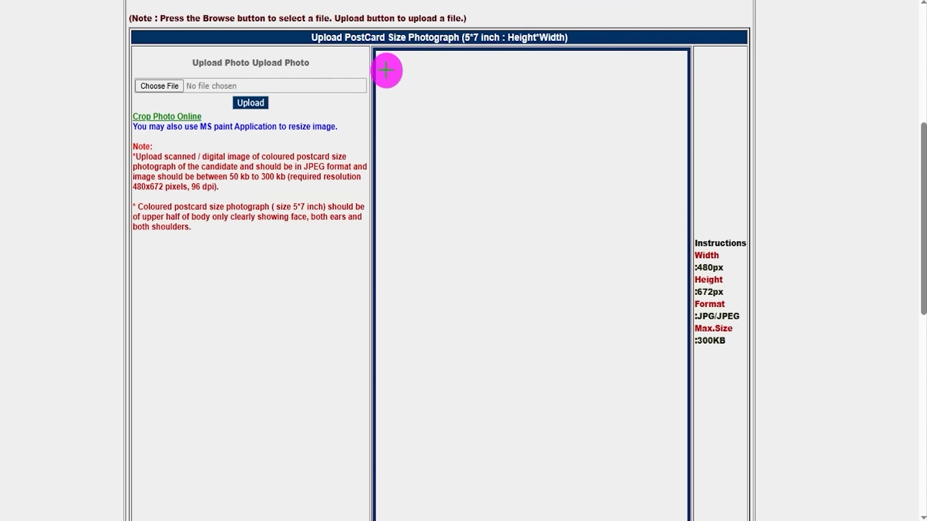
Point out the upload sections for the postcard size photograph, signature, and left and right thumb impressions
left_click_drag(609, 102, 654, 36)
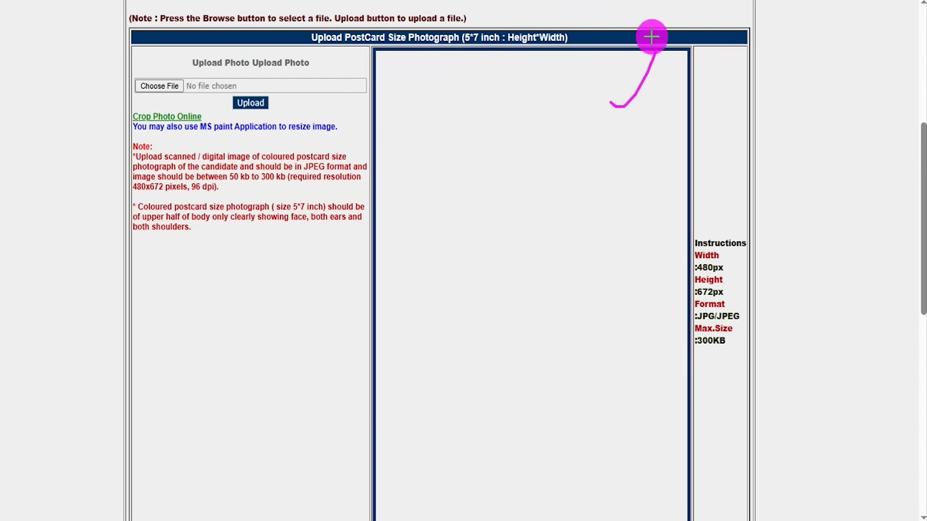
scroll(350, 272, "down", 7)
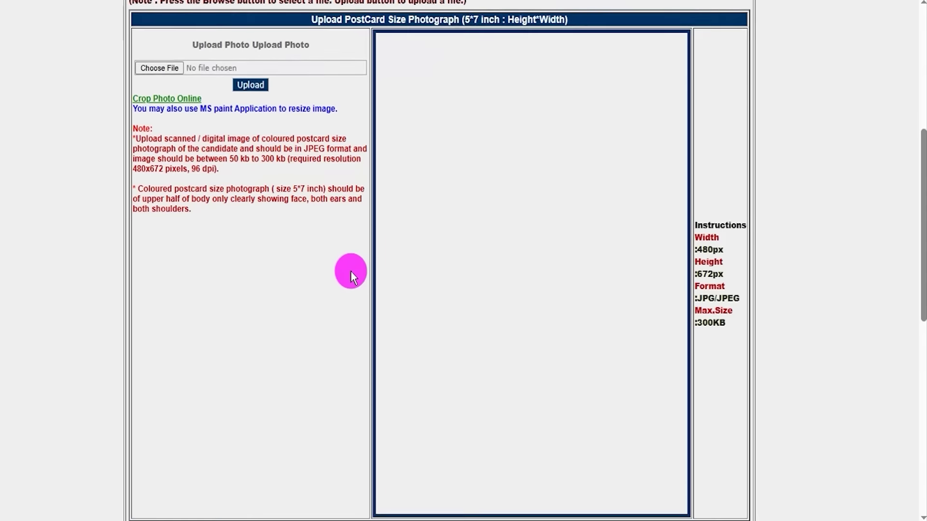
double_click(257, 235)
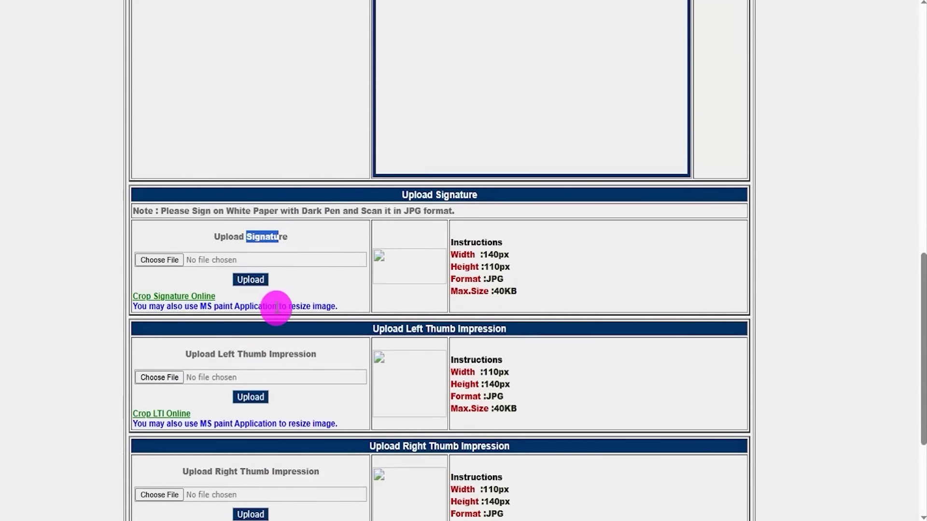
scroll(275, 306, "down", 3)
left_click_drag(227, 211, 276, 213)
left_click_drag(215, 329, 274, 329)
left_click(455, 336)
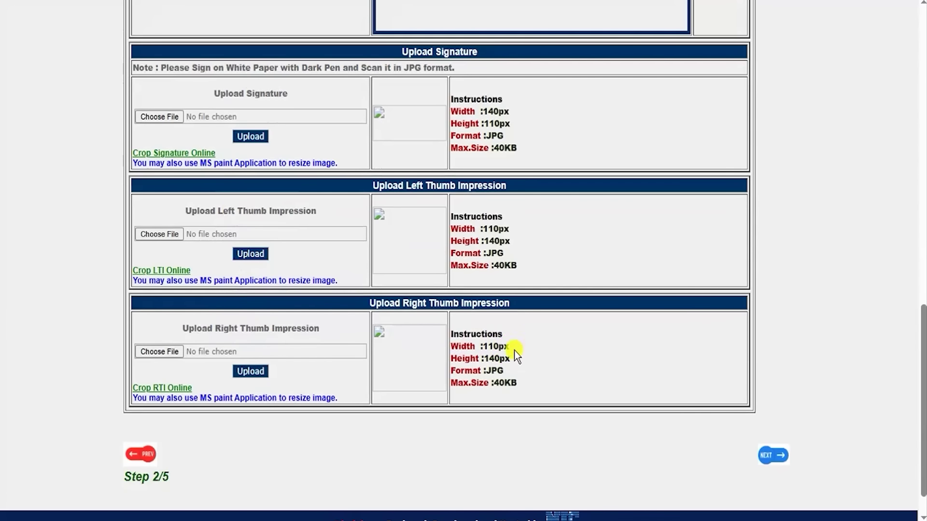
Tick the photograph's width, height, format and maximum size instructions, and clear the marks
scroll(515, 350, "up", 3)
scroll(518, 340, "up", 6)
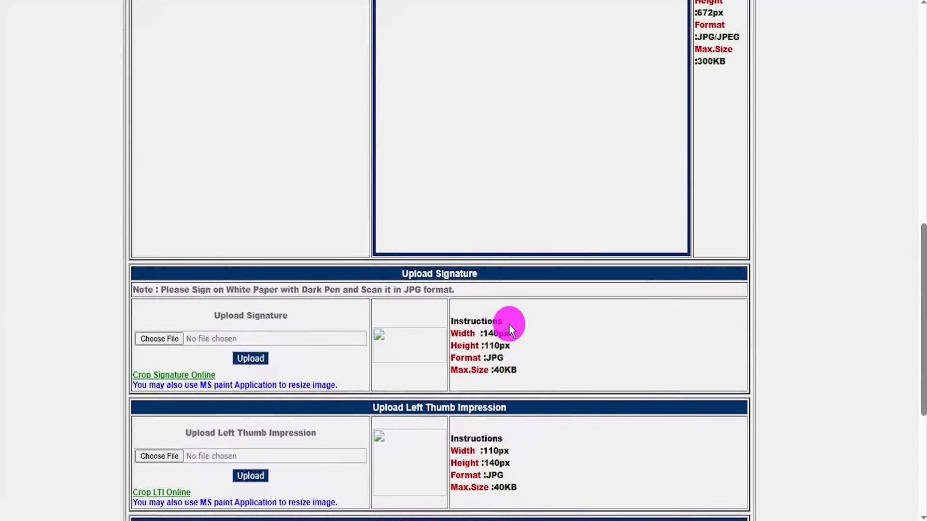
scroll(513, 298, "up", 2)
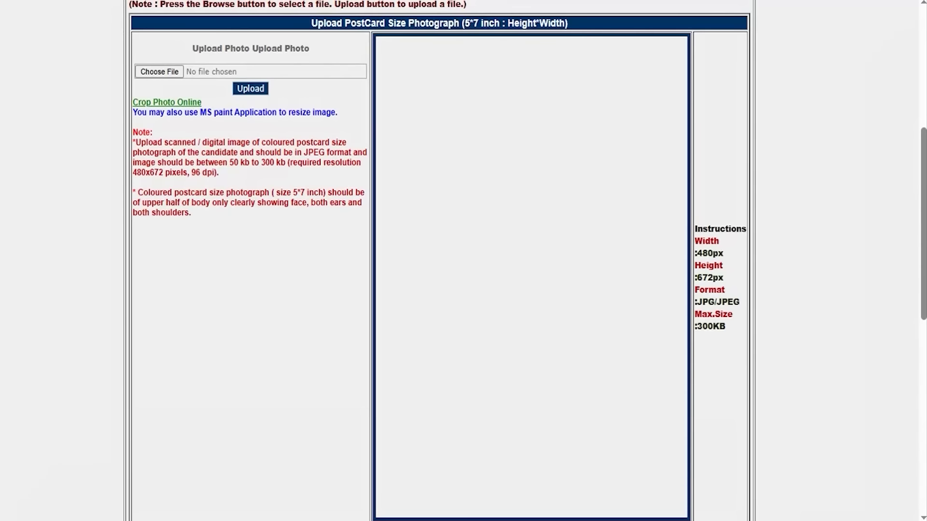
mouse_move(731, 250)
left_mouse_down()
mouse_move(745, 230)
mouse_move(724, 271)
mouse_move(740, 262)
left_mouse_up()
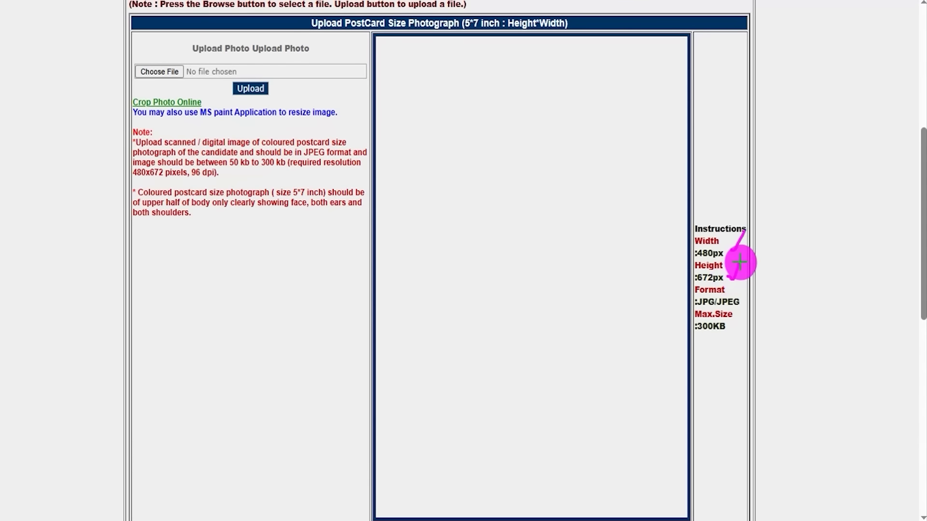
left_click_drag(744, 302, 769, 269)
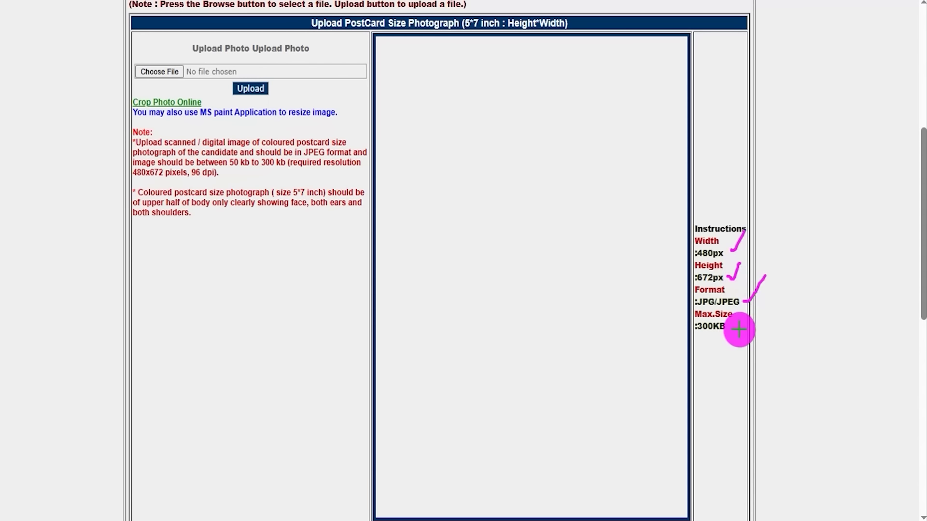
left_click_drag(739, 328, 771, 294)
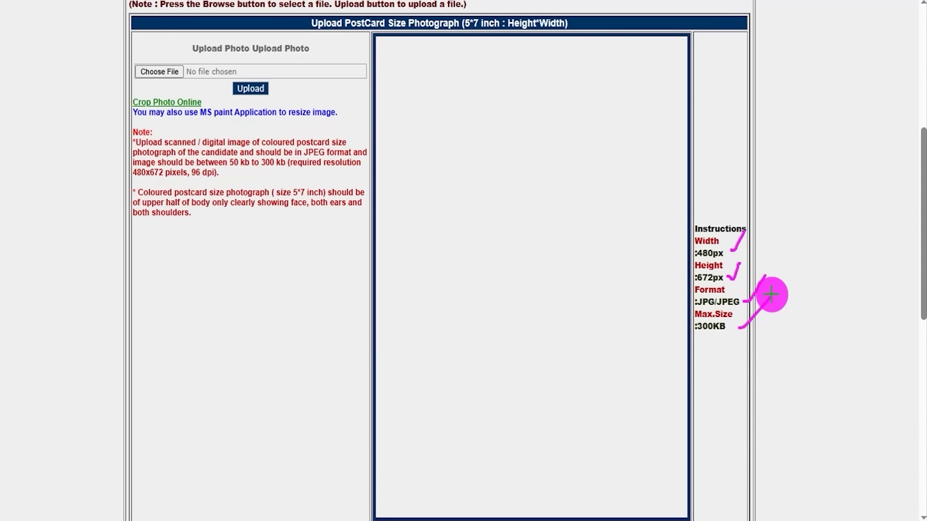
key("Escape")
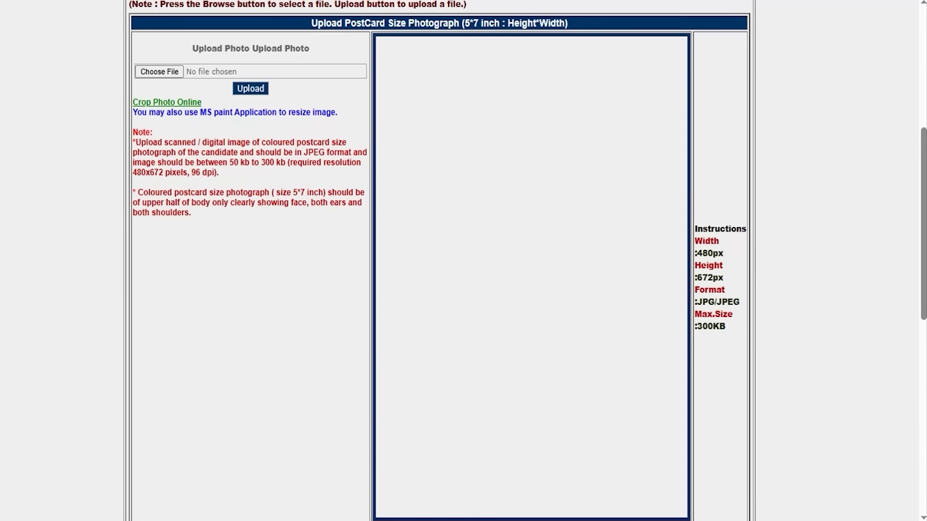
Tick the width, height, format and maximum size instructions in the Upload Signature section
scroll(262, 202, "down", 7)
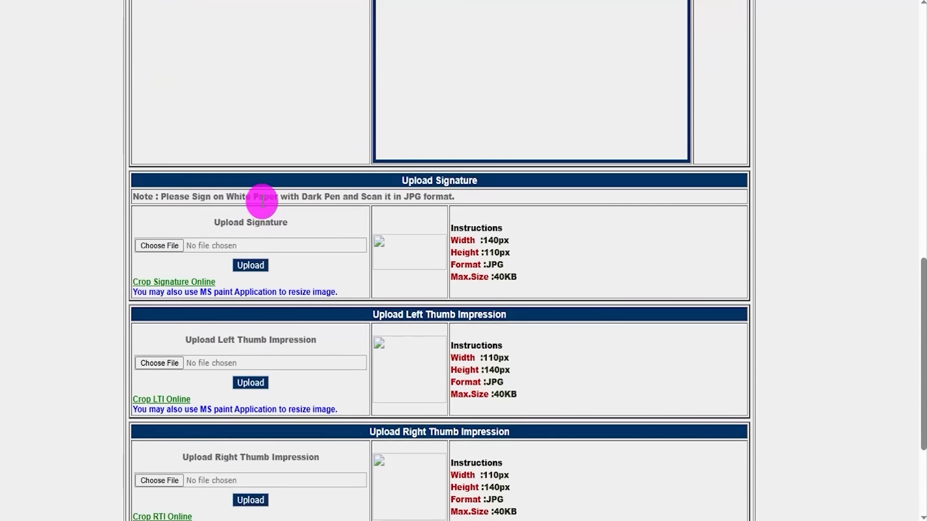
scroll(262, 201, "down", 2)
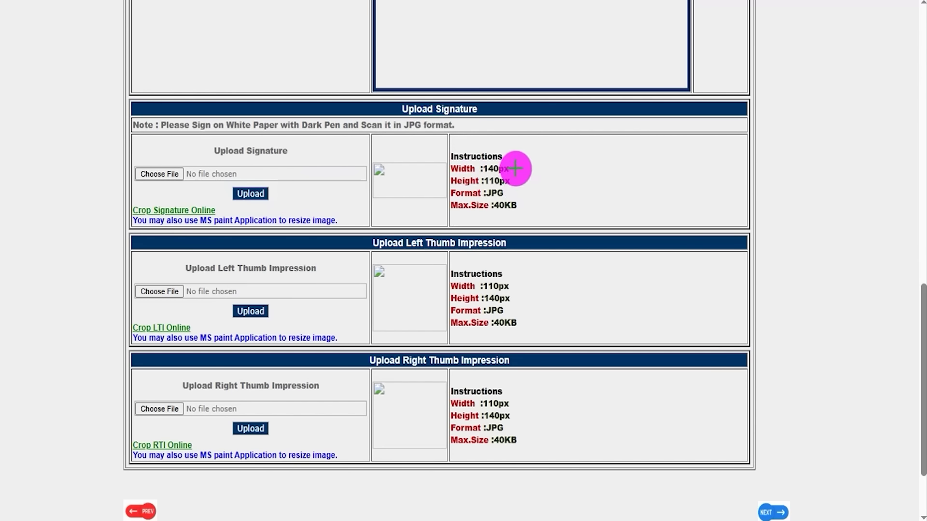
mouse_move(529, 150)
left_mouse_down()
mouse_move(516, 182)
mouse_move(535, 168)
mouse_move(525, 177)
left_mouse_up()
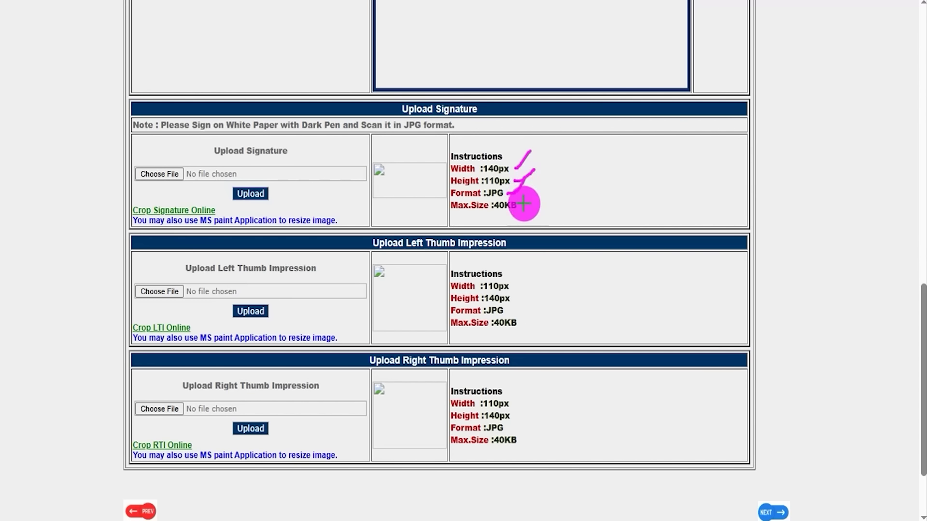
left_click_drag(523, 204, 539, 184)
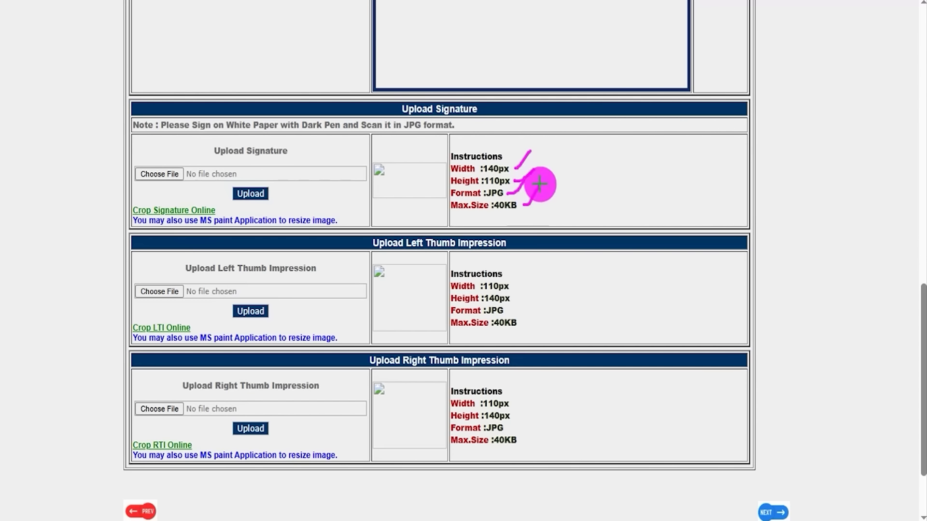
Tick the left and right thumb impression headings and the left thumb's image instructions, and clear all marks
left_click_drag(296, 265, 330, 245)
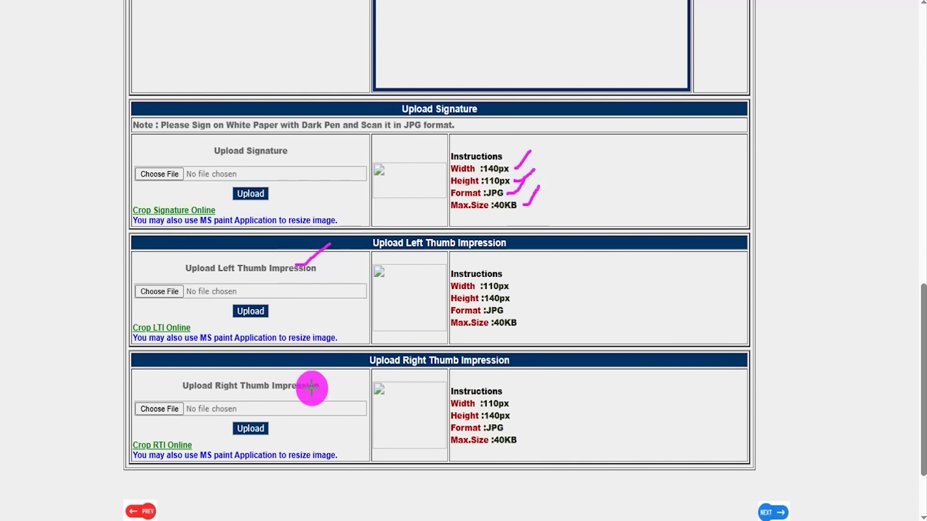
left_click_drag(317, 387, 333, 368)
mouse_move(511, 289)
left_mouse_down()
mouse_move(528, 273)
mouse_move(537, 287)
left_mouse_up()
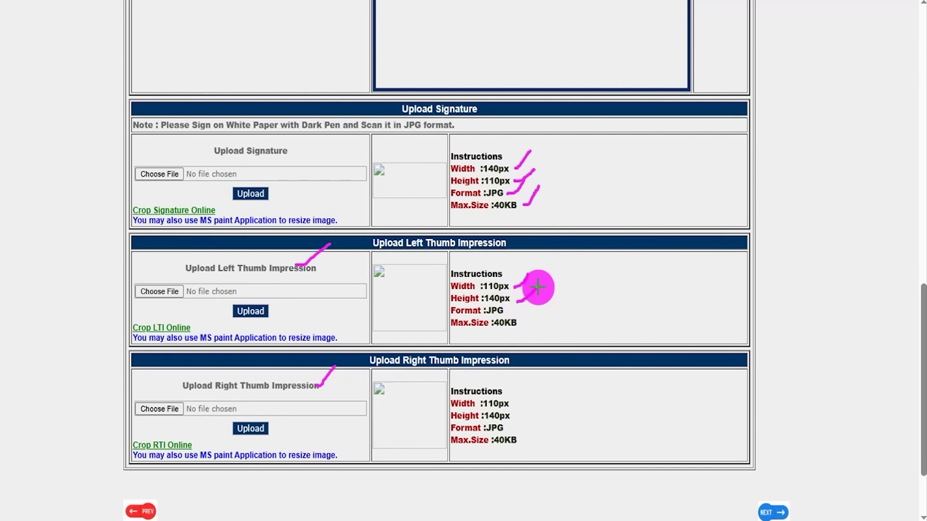
mouse_move(529, 323)
left_mouse_down()
mouse_move(550, 304)
mouse_move(529, 298)
left_mouse_up()
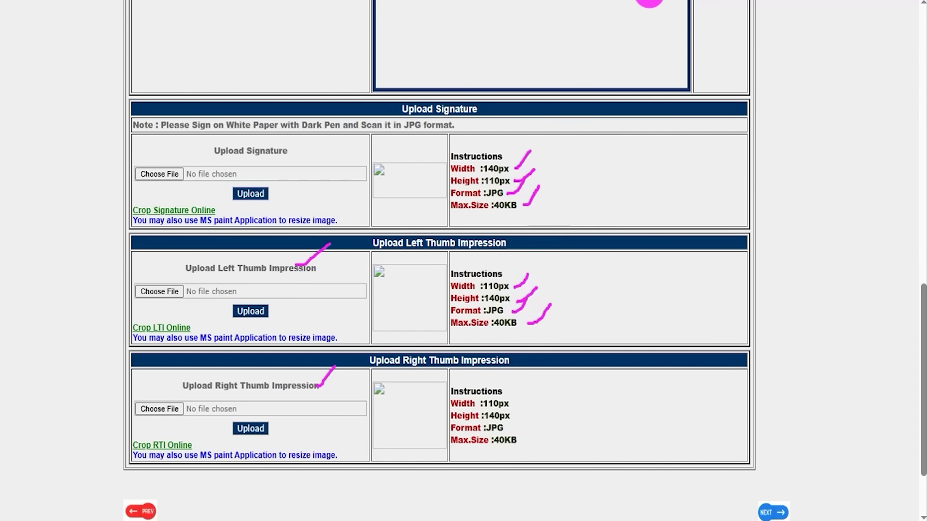
key("e")
Mark the Choose File and Upload controls of the photograph section, and erase the marks
scroll(431, 210, "up", 9)
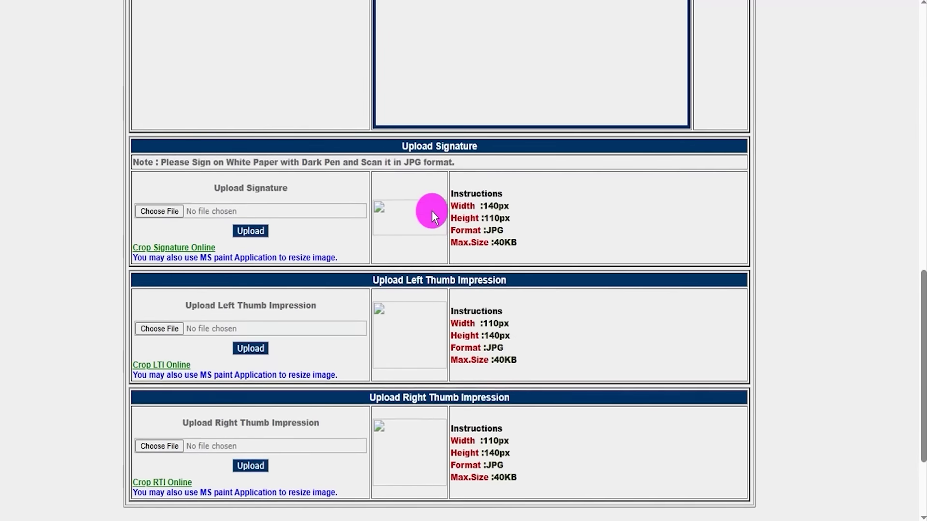
left_click_drag(181, 72, 198, 48)
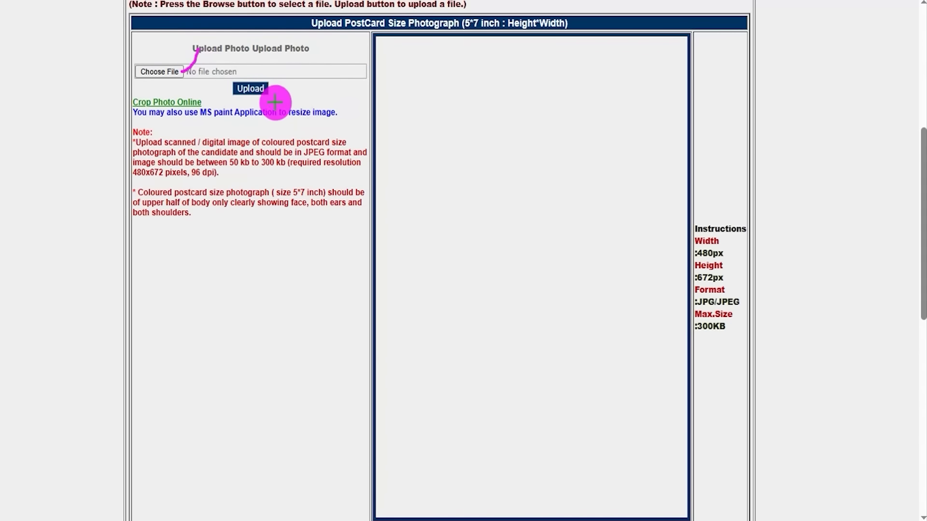
left_click_drag(272, 94, 291, 73)
key("Escape")
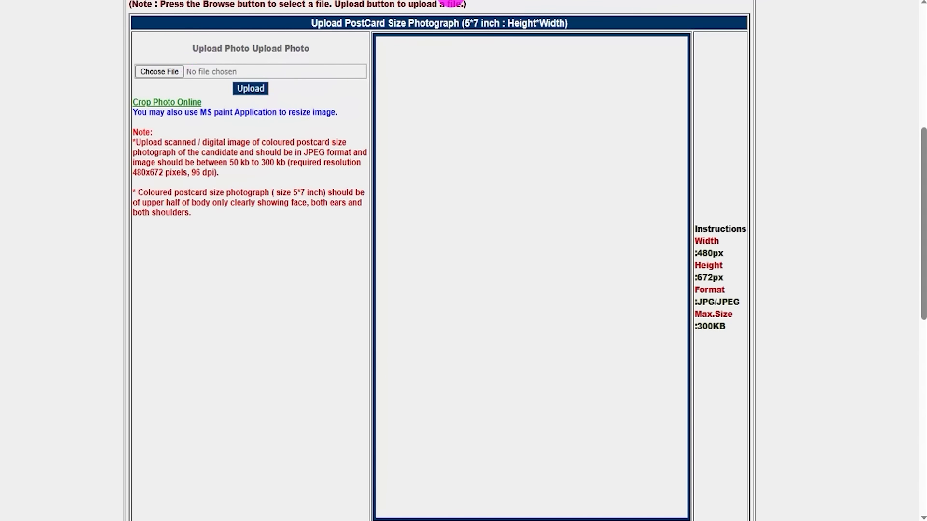
Mark the upload controls for the signature and both thumb impressions, and proceed from Step 2/5 to Step 3/5
scroll(299, 244, "down", 10)
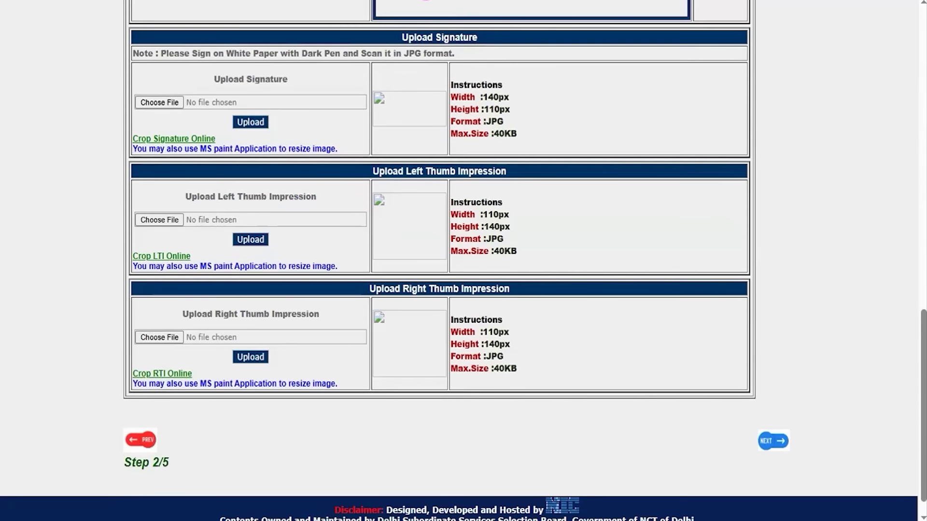
left_click_drag(271, 124, 288, 106)
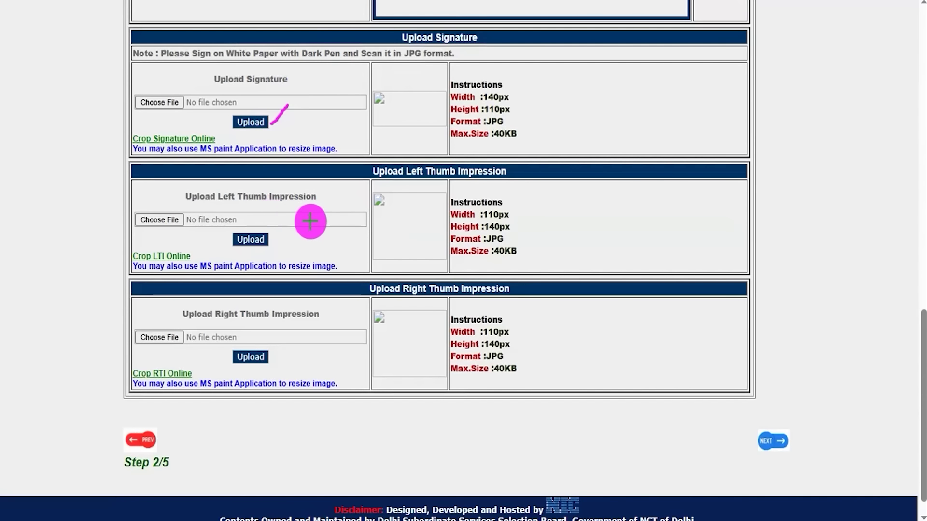
left_click_drag(176, 221, 206, 199)
left_click_drag(270, 238, 291, 221)
left_click_drag(271, 355, 302, 333)
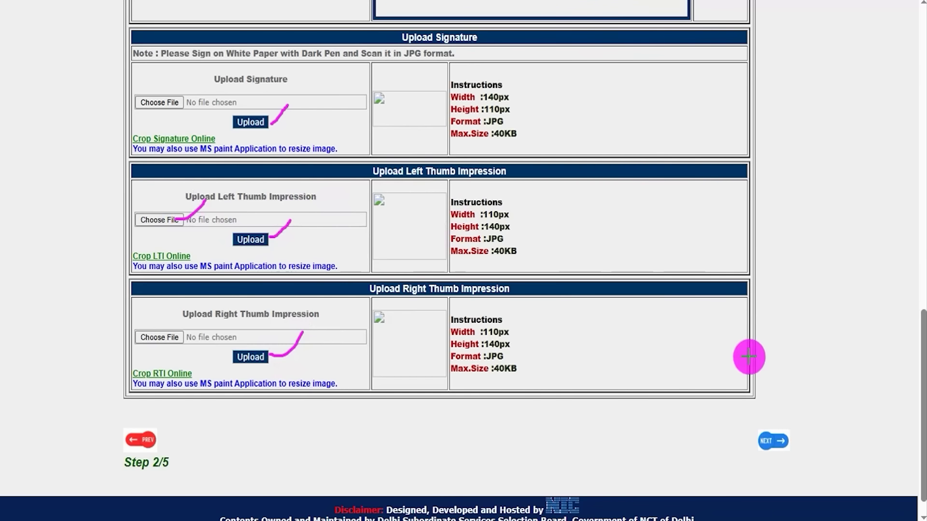
left_click_drag(881, 251, 795, 411)
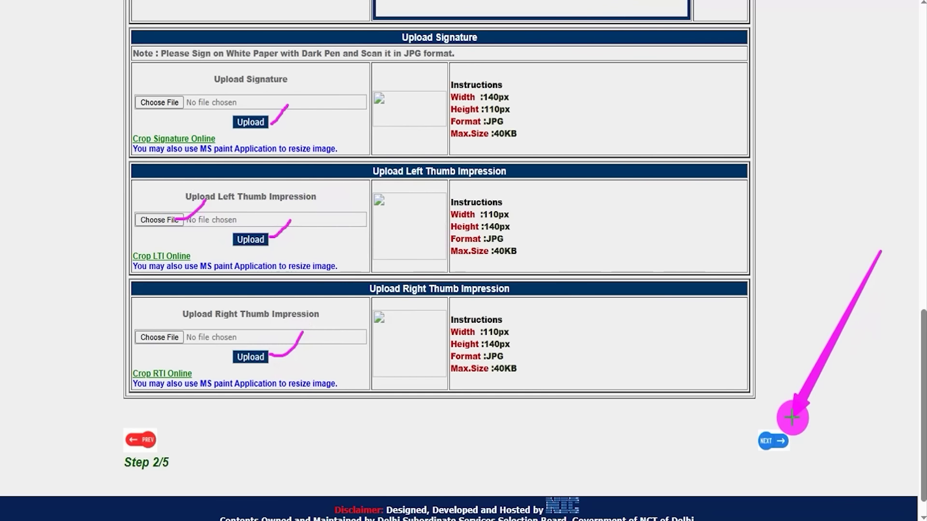
left_click(773, 440)
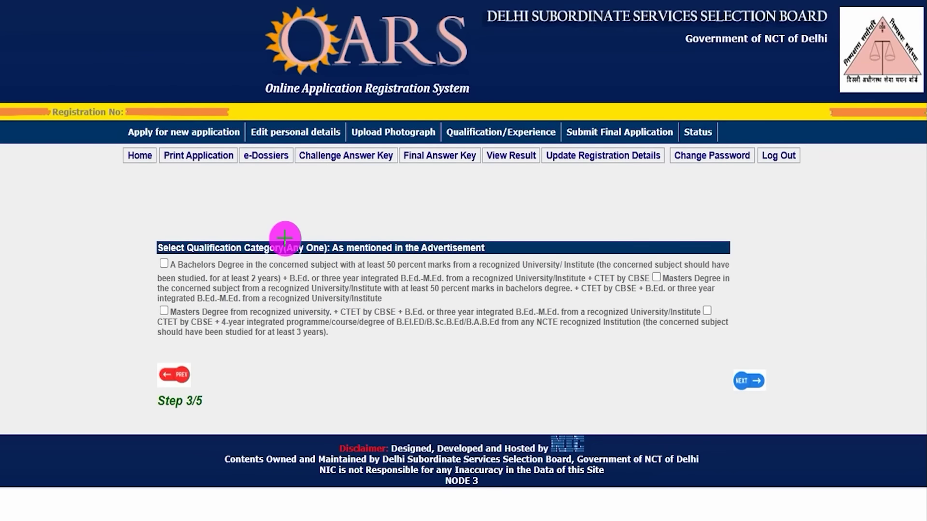
Tick the Select Qualification Category heading and the qualification options, and undo the last tick on the third option
left_click_drag(202, 228, 233, 197)
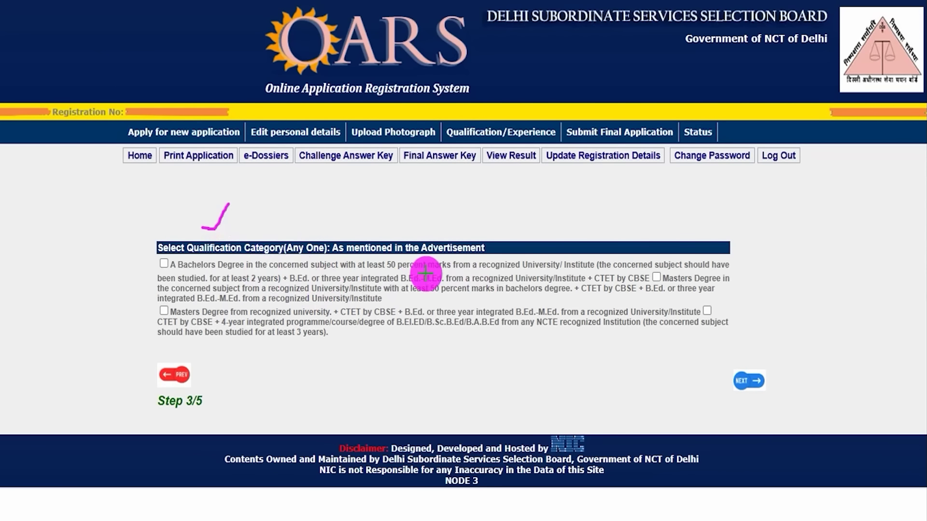
left_click_drag(415, 271, 438, 253)
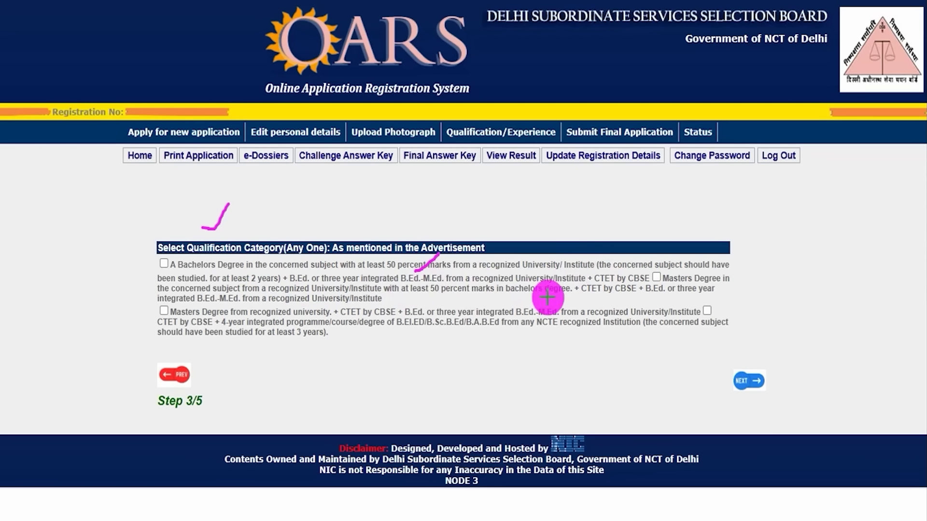
left_click_drag(689, 281, 709, 267)
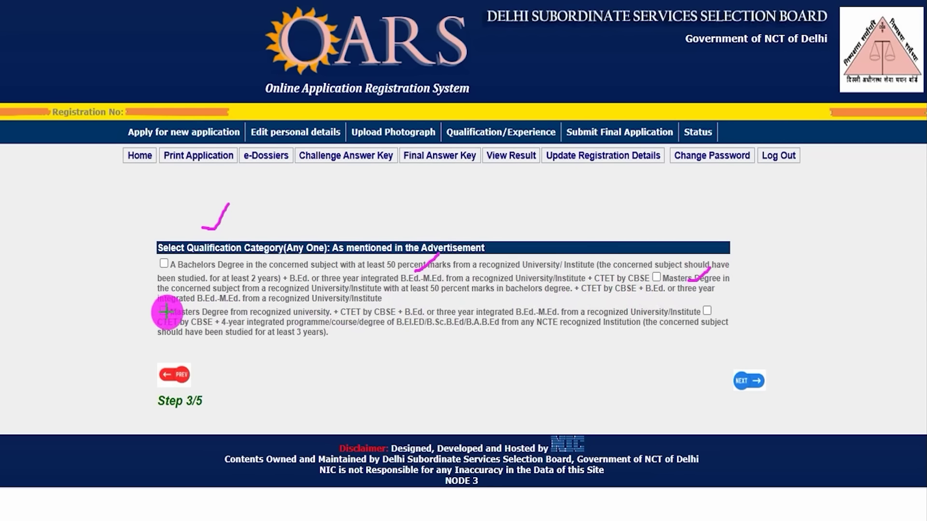
left_click_drag(164, 312, 182, 293)
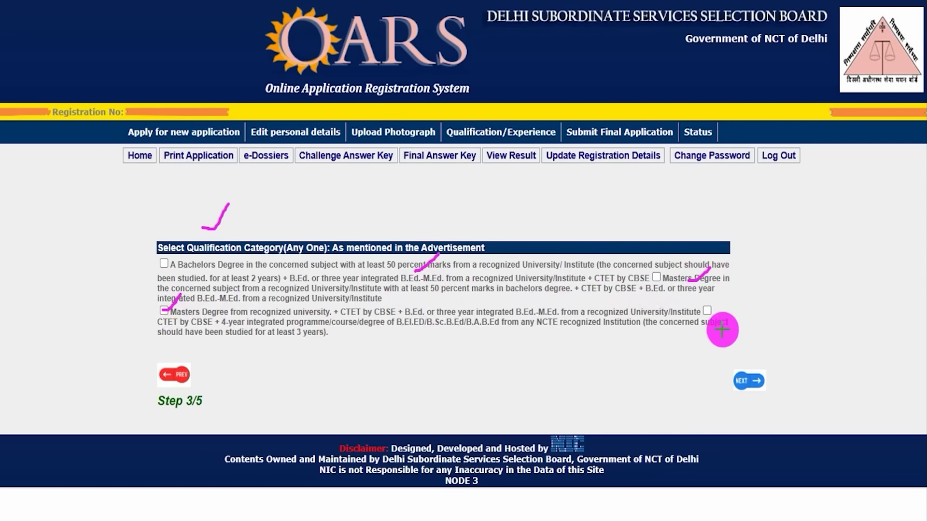
key("ctrl+z")
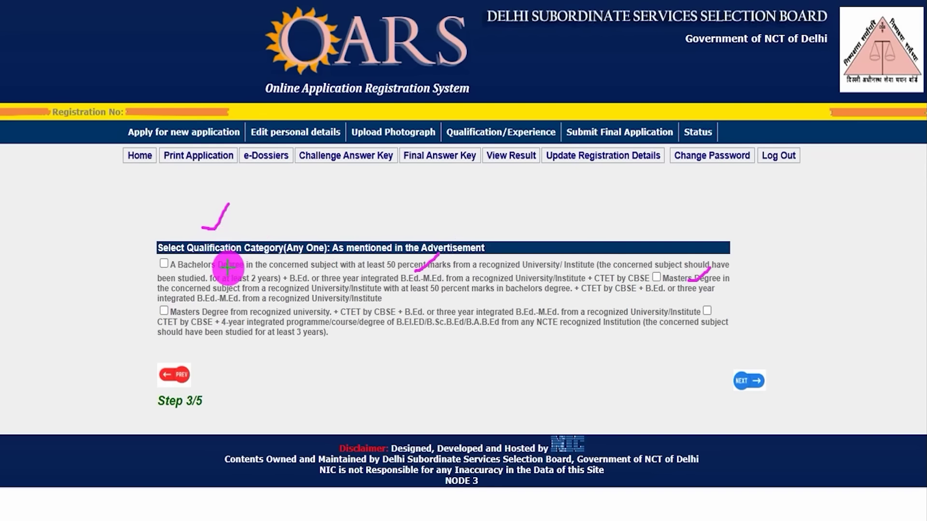
Tick the degree, concerned subject, 50 percent marks, recognized university and CTET criteria in the Bachelors Degree option
left_click_drag(227, 269, 251, 243)
left_click_drag(304, 266, 324, 255)
left_click_drag(428, 265, 450, 247)
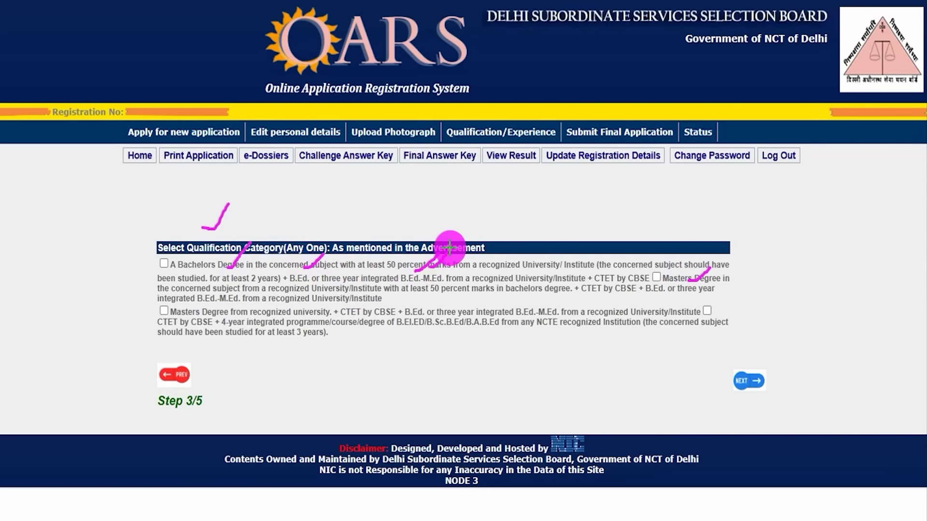
left_click_drag(532, 266, 572, 249)
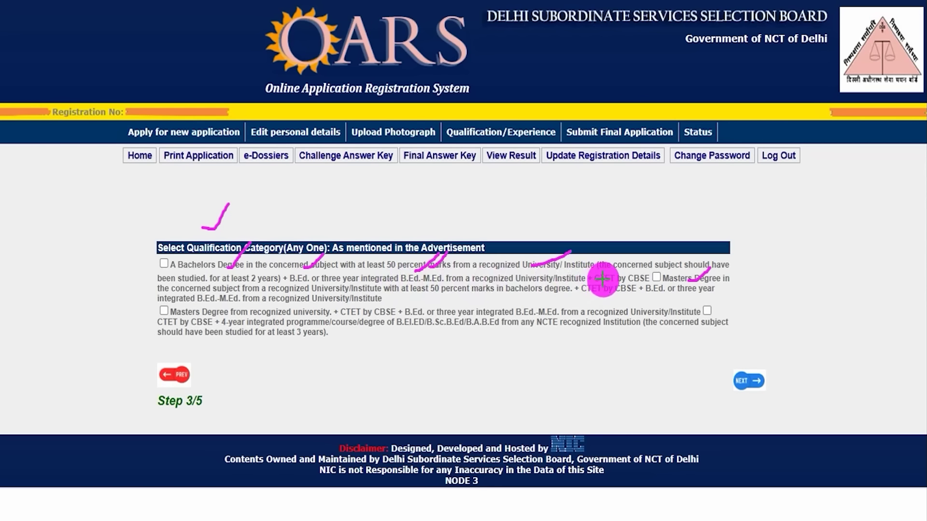
left_click_drag(612, 278, 643, 238)
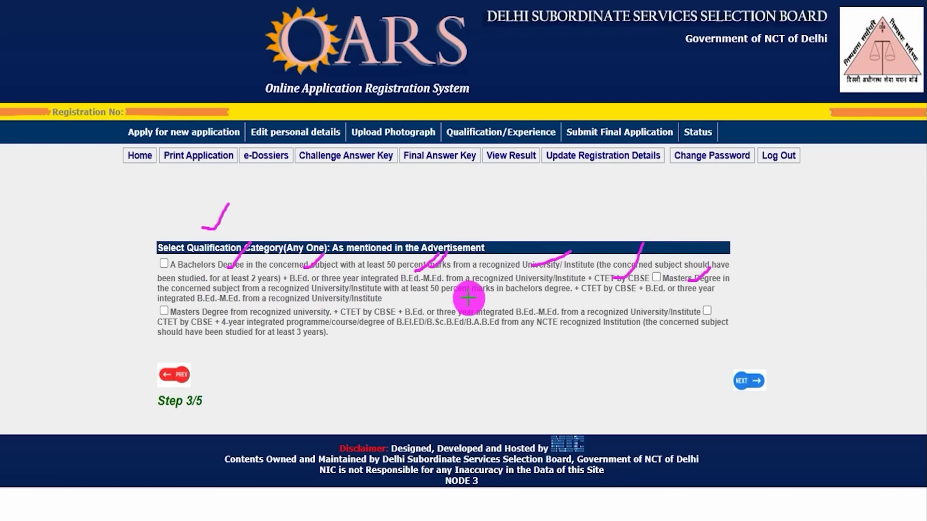
Underline the marks, CTET by CBSE + B.Ed. and B.Ed.-M.Ed. requirements in the first Masters Degree option
left_click_drag(458, 297, 507, 296)
left_click_drag(588, 296, 657, 295)
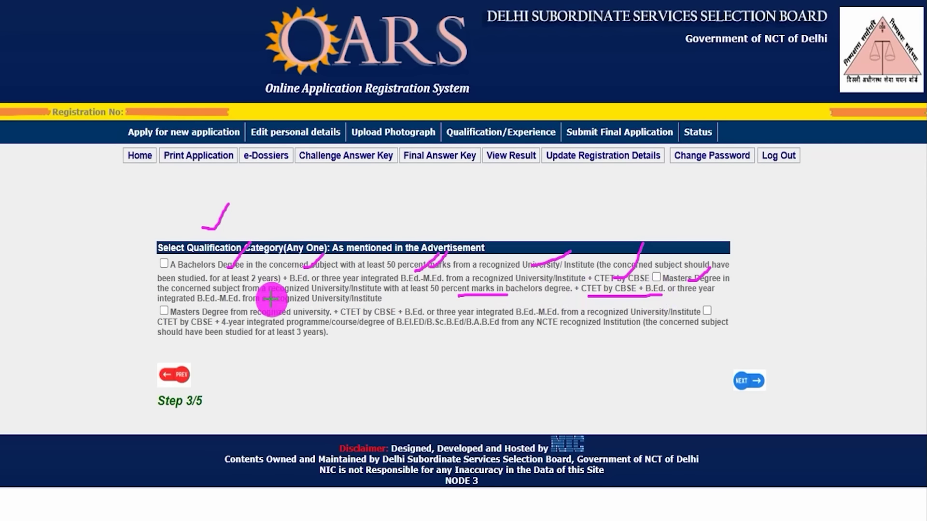
left_click_drag(198, 303, 246, 303)
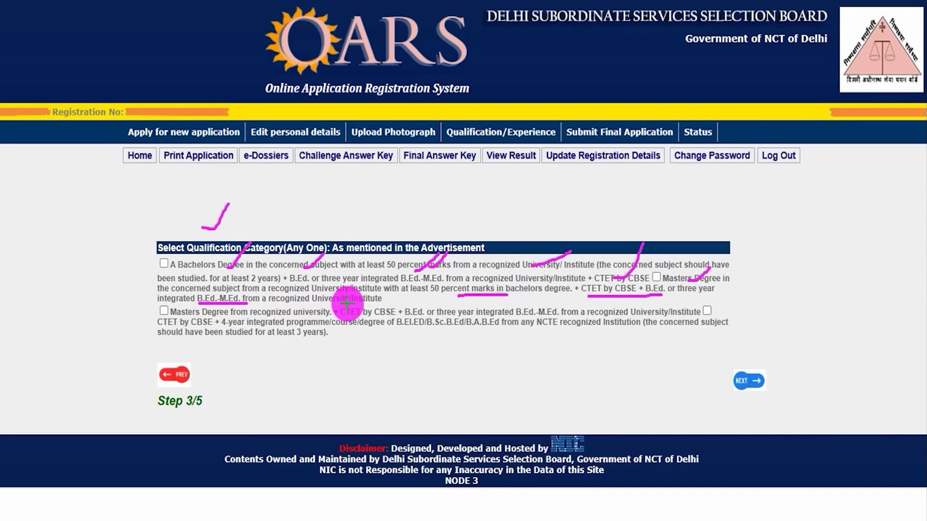
Undo the B.Ed.-M.Ed. underline, and mark the second Masters Degree option and the B.El.ED/B.Sc.B.Ed/B.A.B.Ed programmes in the last option
key("ctrl+z")
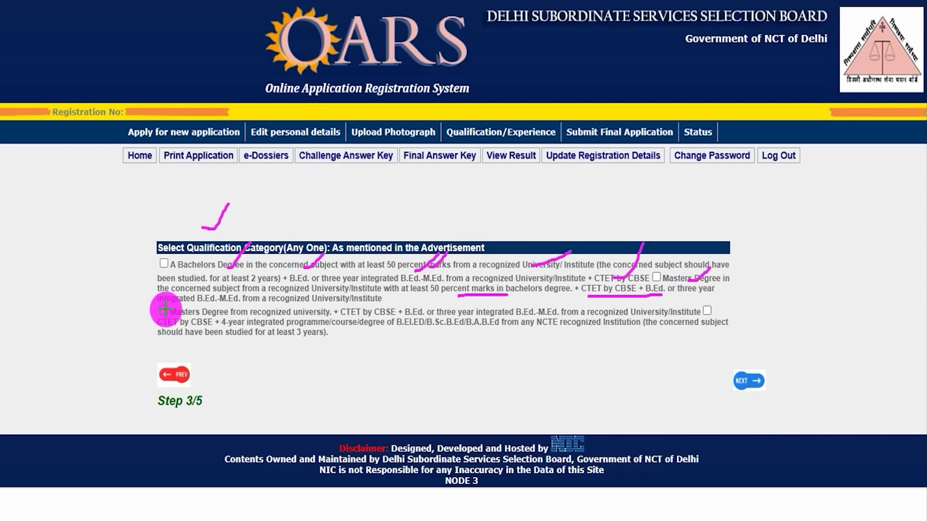
left_click_drag(166, 310, 189, 295)
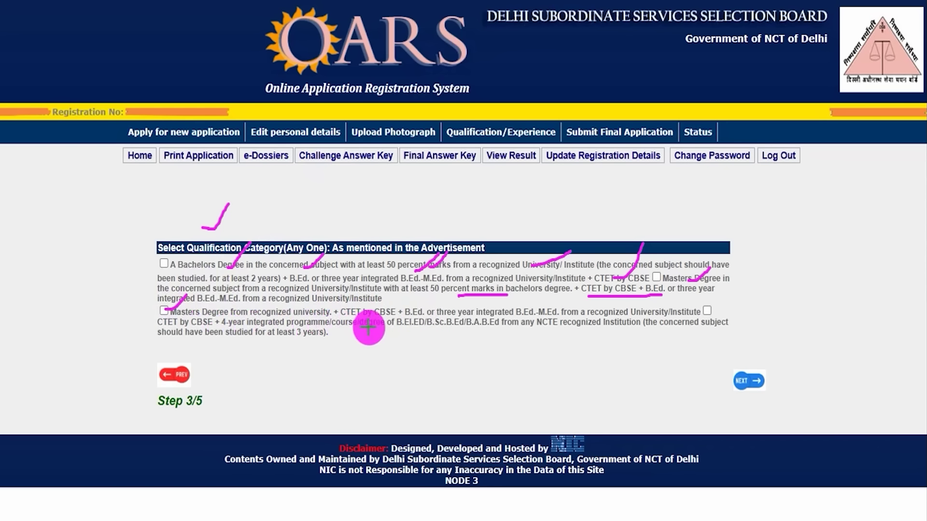
left_click_drag(398, 330, 504, 330)
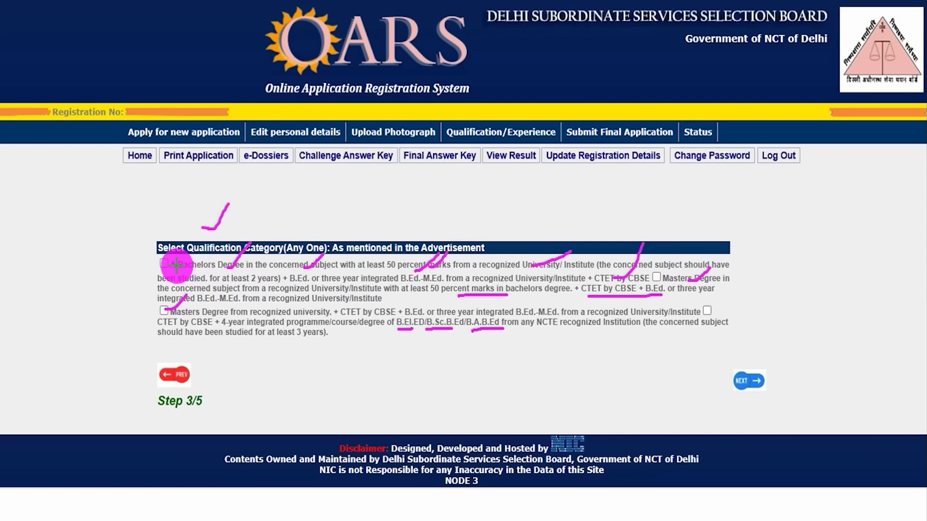
Draw ticks on the checkboxes of the Bachelors Degree, first Masters Degree and CTET by CBSE + 4-year integrated programme options
left_click_drag(162, 263, 190, 232)
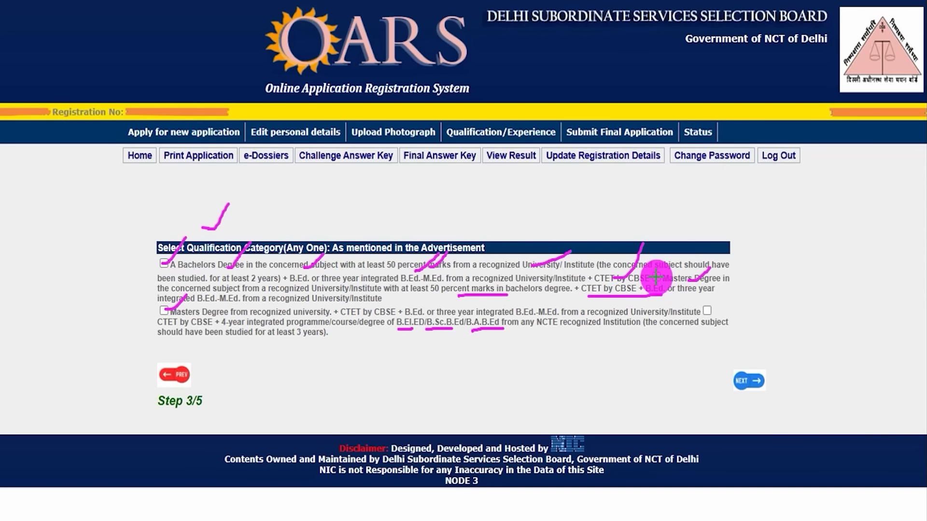
left_click_drag(656, 279, 682, 249)
left_click_drag(708, 312, 730, 279)
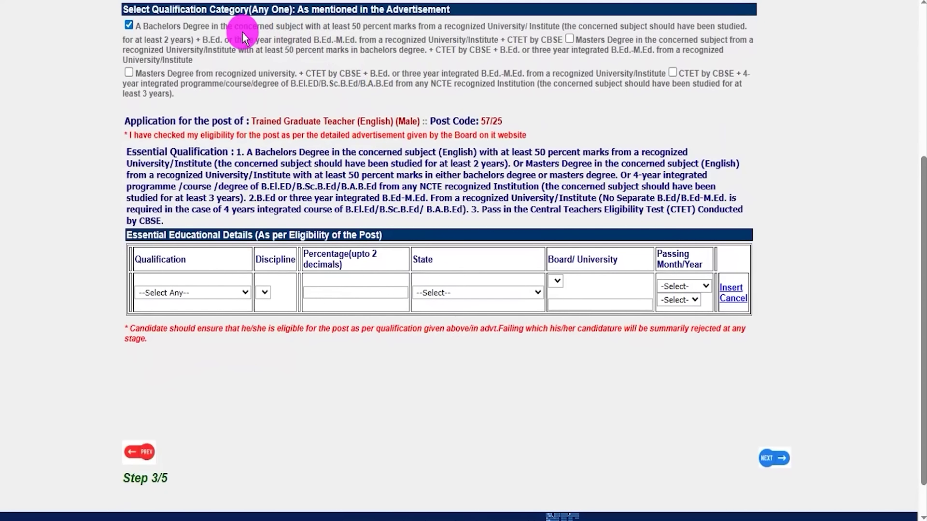
Set the first educational entry's qualification to Graduation and its discipline to the Bachelors Degree with at least 50 percent marks
left_click(223, 294)
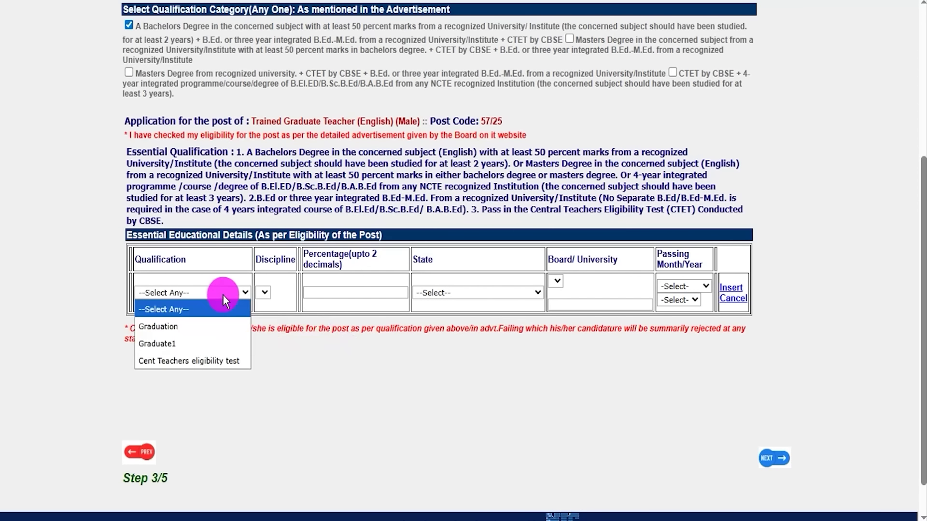
left_click(189, 323)
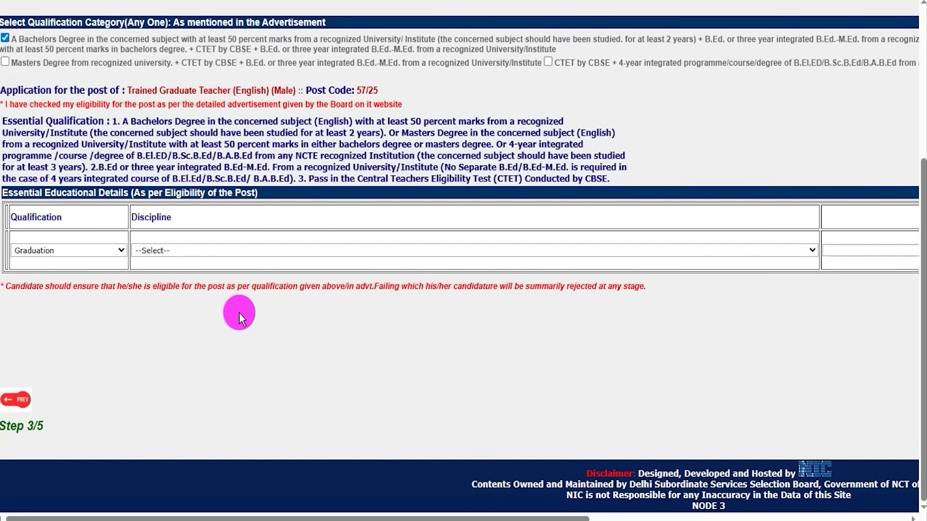
scroll(190, 227, "up", 1)
left_click(349, 271)
left_click(316, 300)
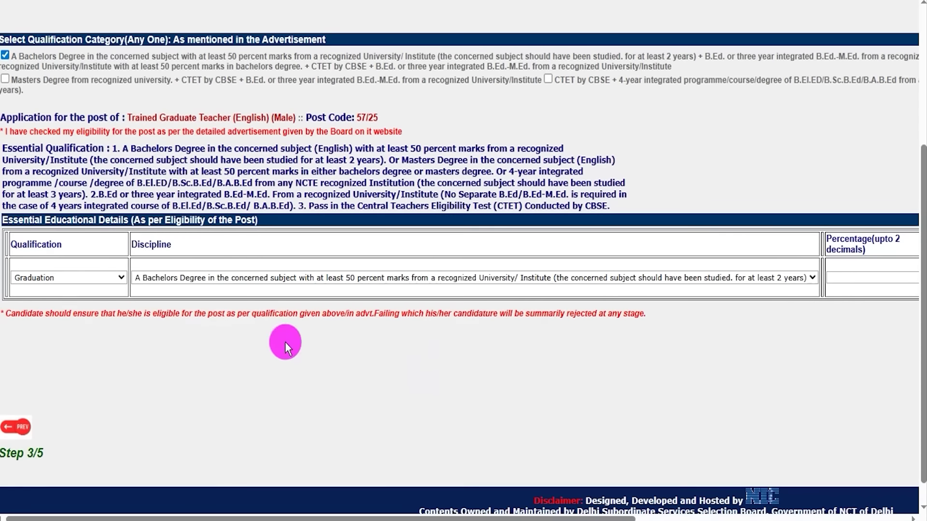
Fill in the Graduation entry with percentage 80.00, state UTTAR PRADESH and Uttar Pradesh Rajarshi Tandon Open University
left_click_drag(395, 516, 667, 518)
left_click(452, 277)
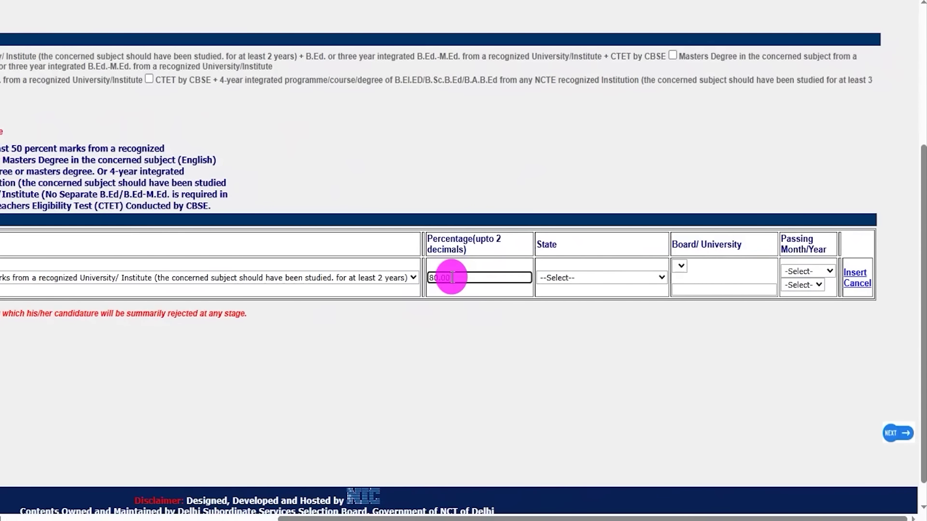
left_click(559, 276)
scroll(577, 191, "down", 6)
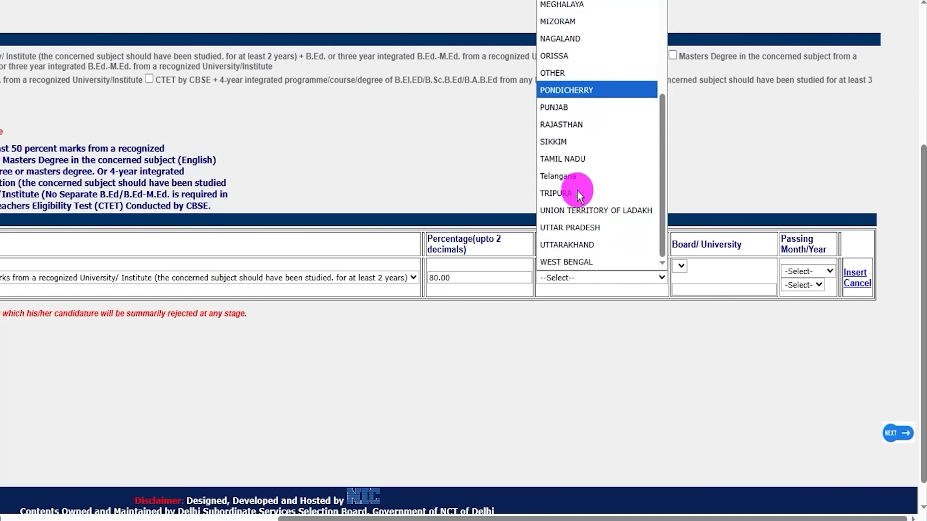
left_click(576, 227)
left_click(706, 260)
scroll(707, 231, "down", 3)
left_click(709, 208)
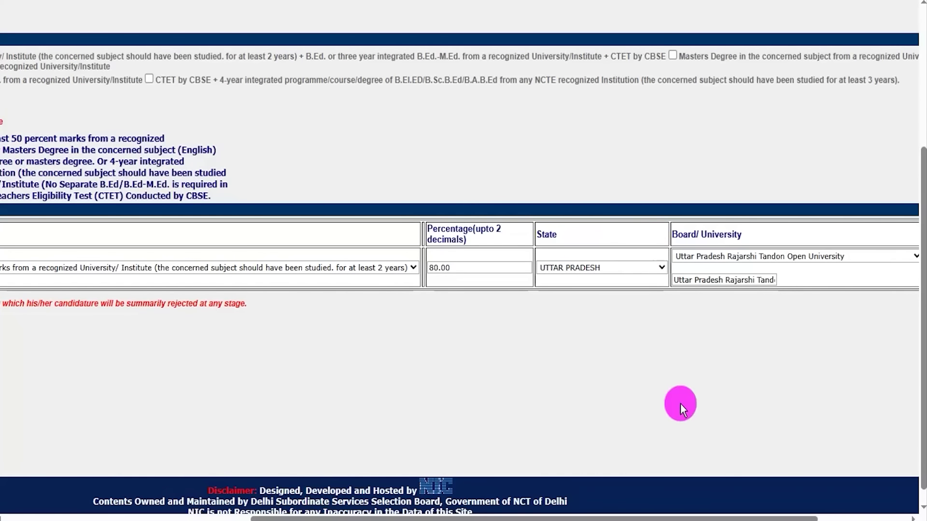
Show the passing month and year choices of the Graduation entry and draw a box around Insert
left_click_drag(458, 518, 571, 519)
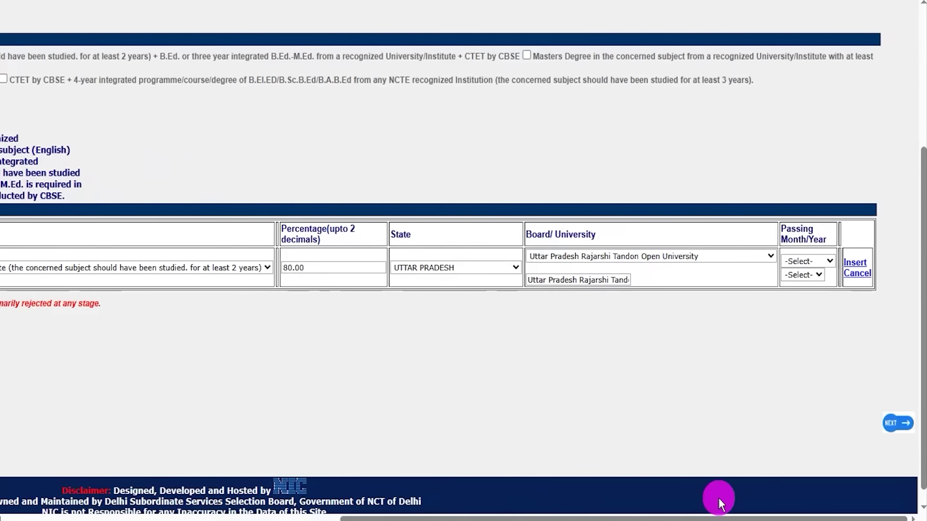
left_click(813, 256)
left_click(806, 276)
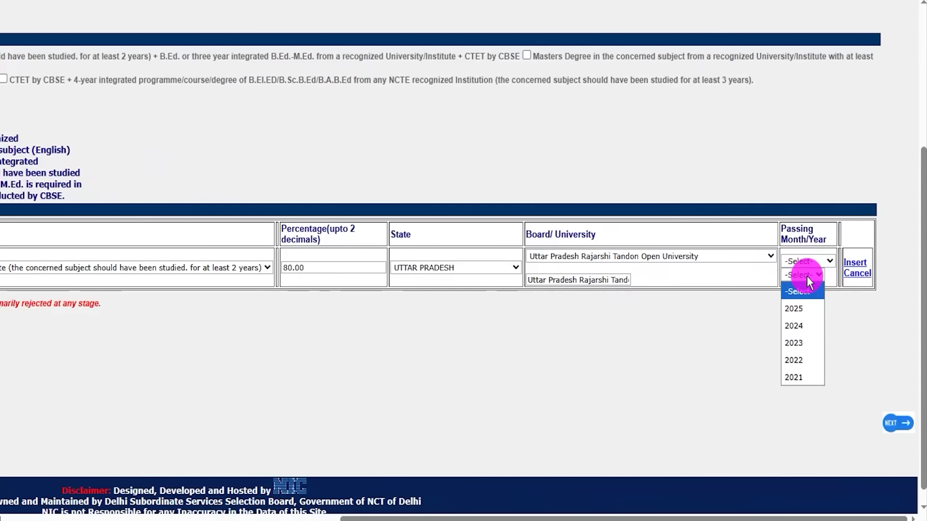
left_click(858, 343)
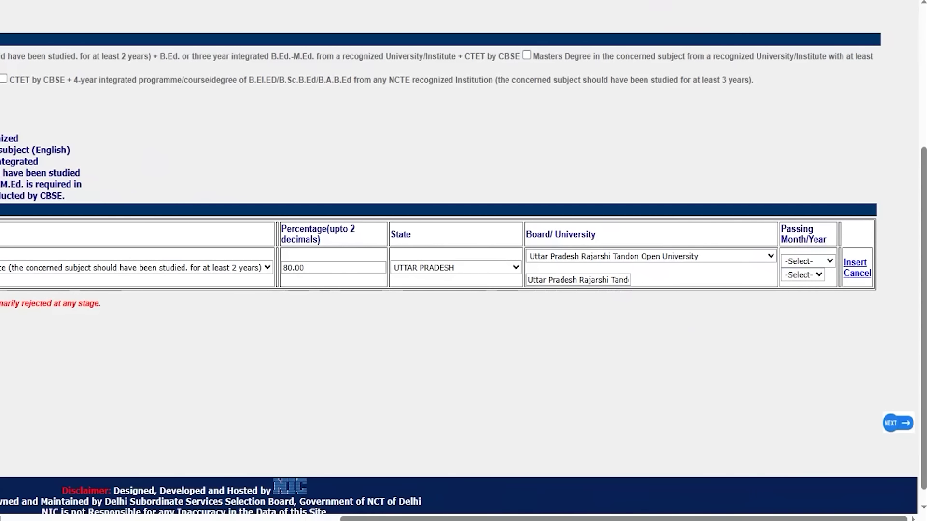
mouse_move(833, 242)
left_mouse_down()
mouse_move(872, 251)
mouse_move(879, 269)
left_mouse_up()
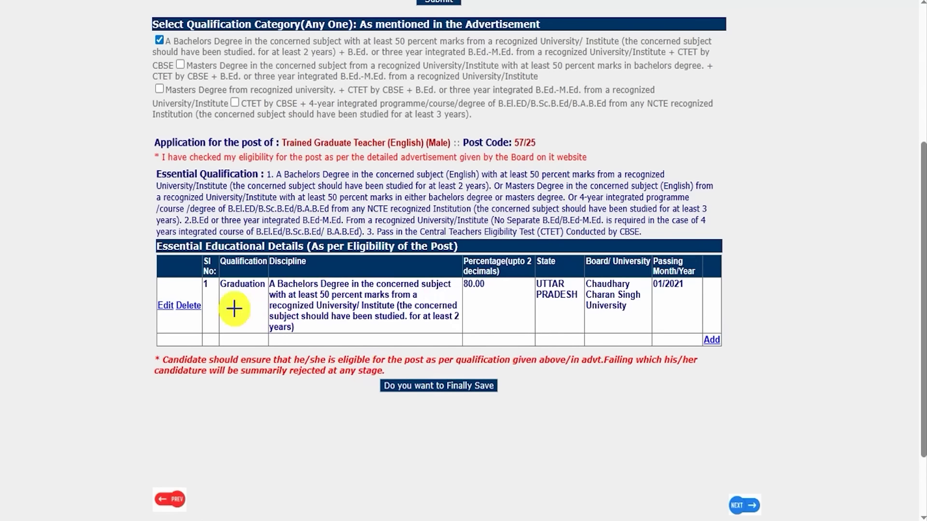
Draw a tick on the saved Graduation entry and a box around the Add link
left_click_drag(228, 308, 253, 273)
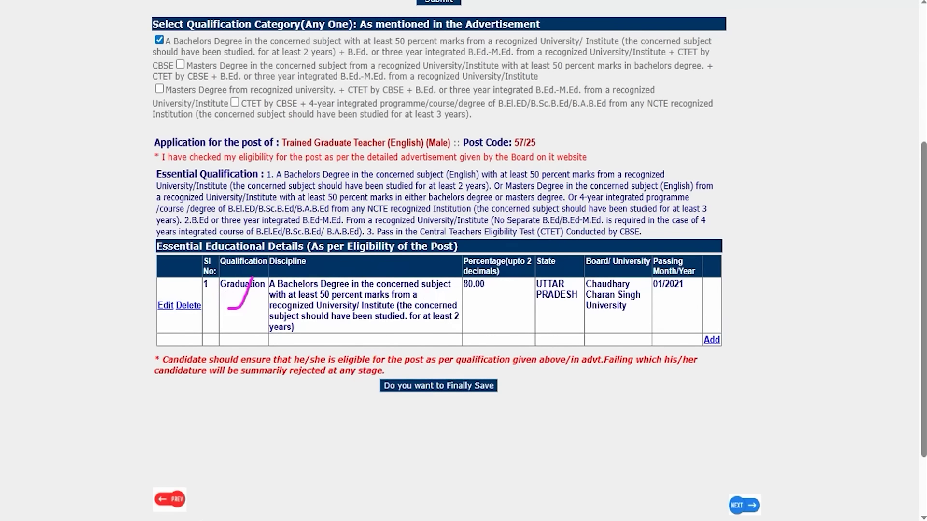
left_click_drag(681, 314, 742, 355)
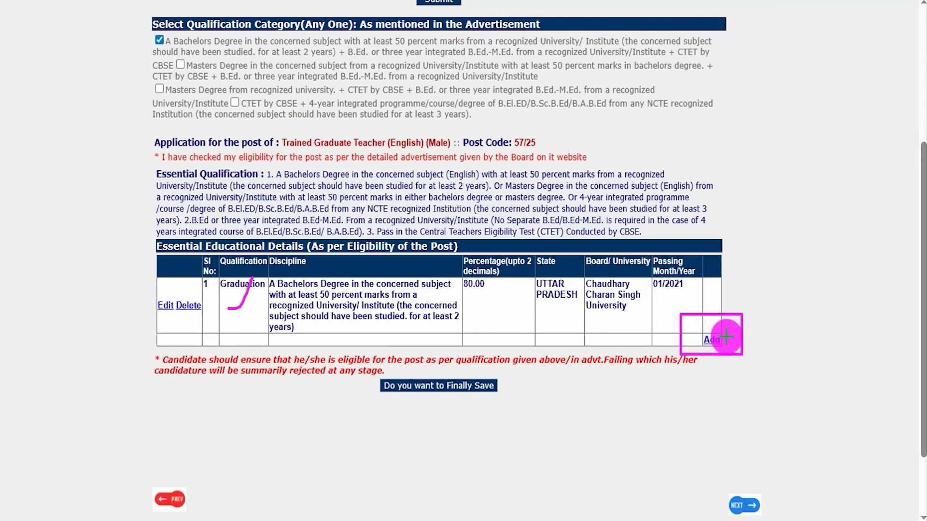
left_click_drag(690, 326, 723, 341)
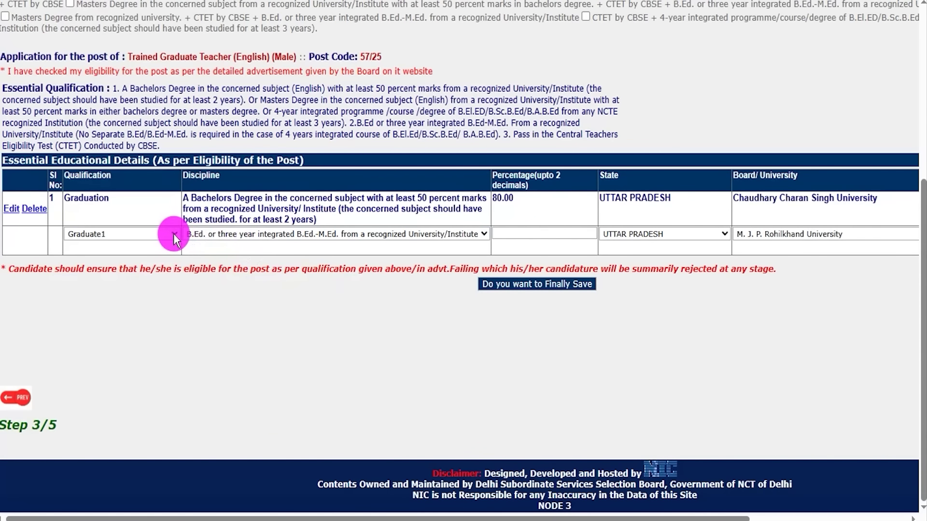
Show the qualification and discipline choices of the second entry, set to Graduate1 and B.Ed. or three year integrated B.Ed.-M.Ed
left_click(172, 233)
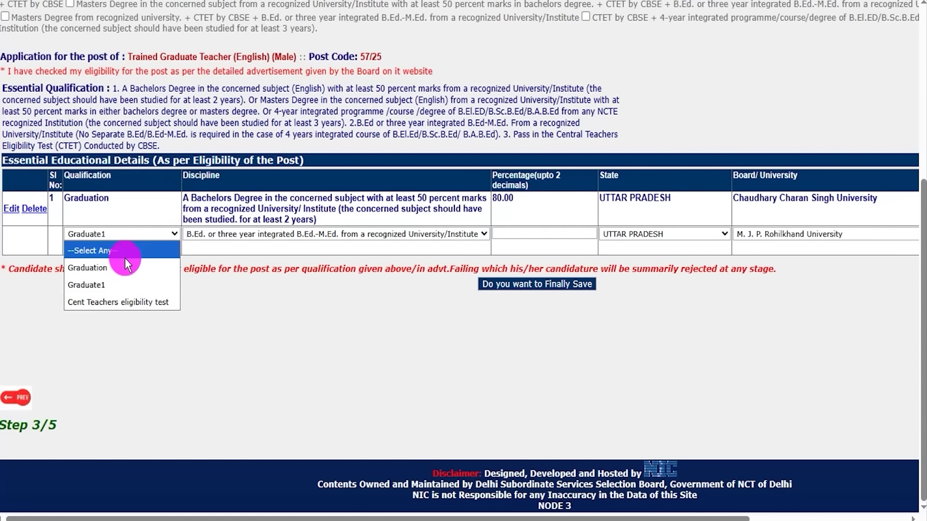
left_click(257, 284)
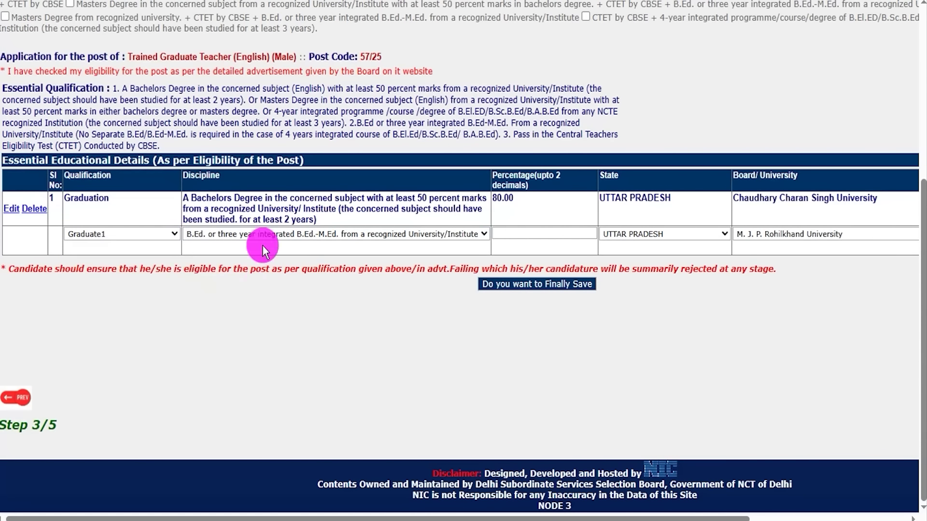
left_click(263, 237)
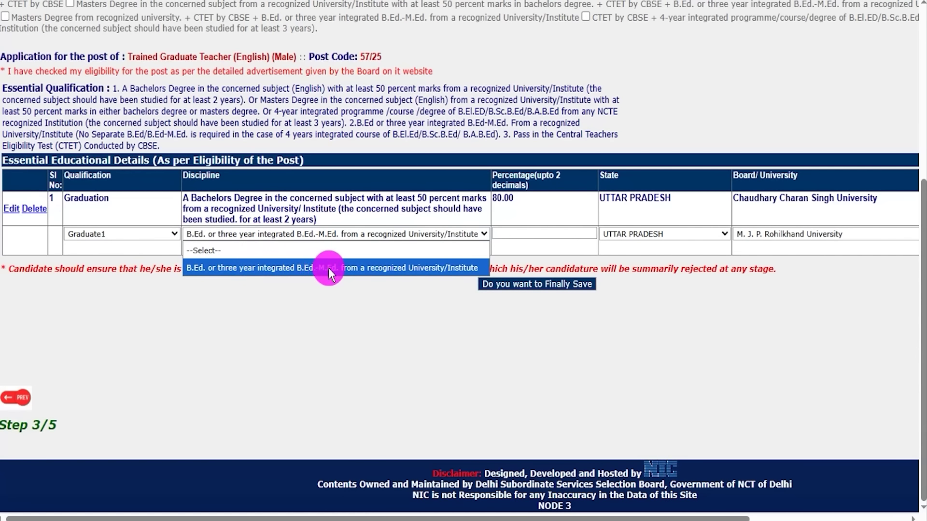
left_click(397, 345)
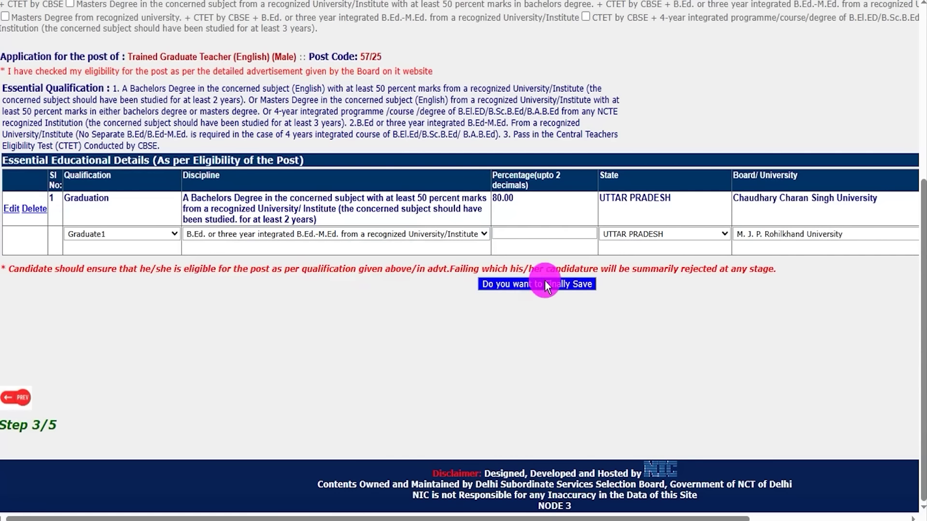
Set the Graduate1 entry's percentage to 85.00, keeping UTTAR PRADESH and M. J. P. Rohilkhand University
left_click(531, 233)
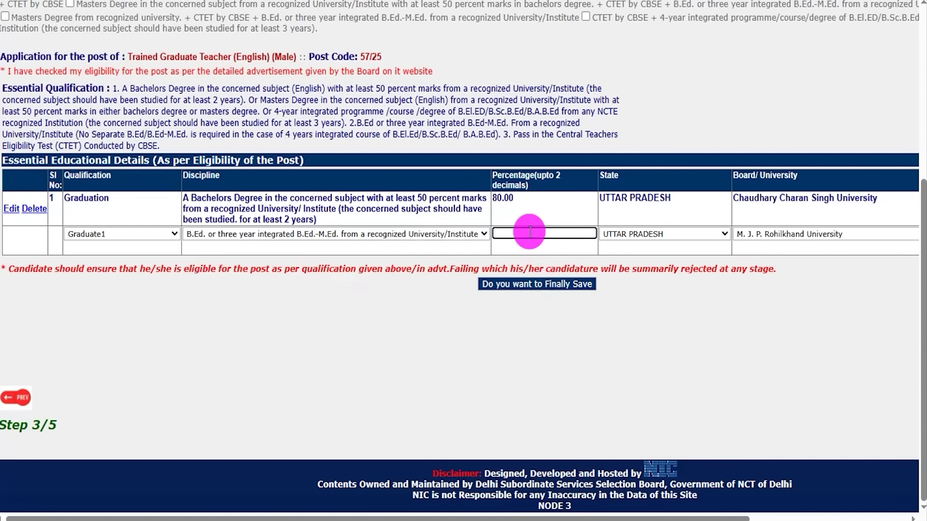
type("85.")
left_click(667, 235)
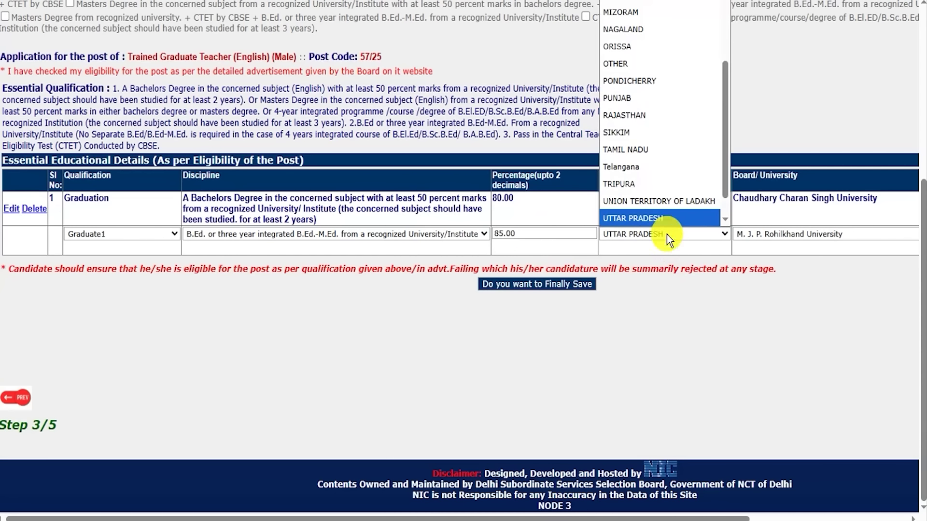
left_click(666, 235)
left_click(830, 233)
left_click(830, 234)
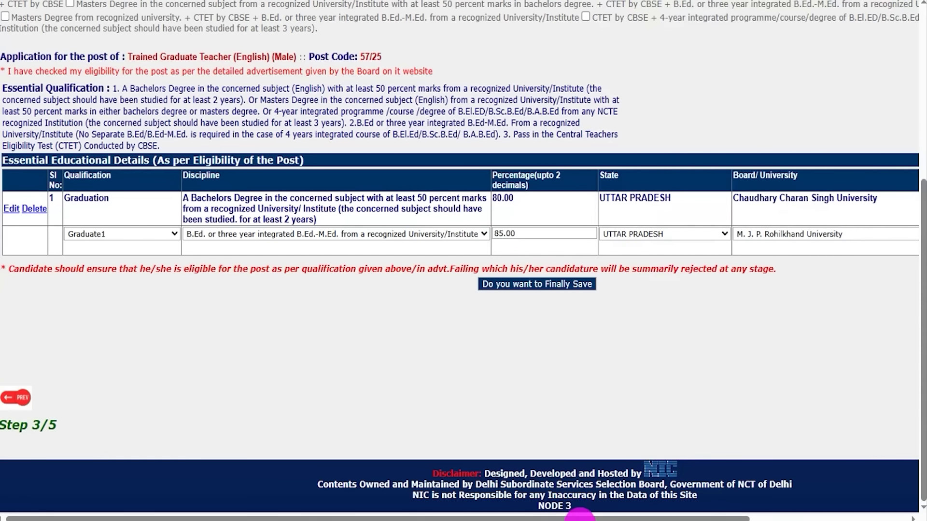
Choose the passing year for the Graduate1 entry
left_click_drag(584, 518, 766, 518)
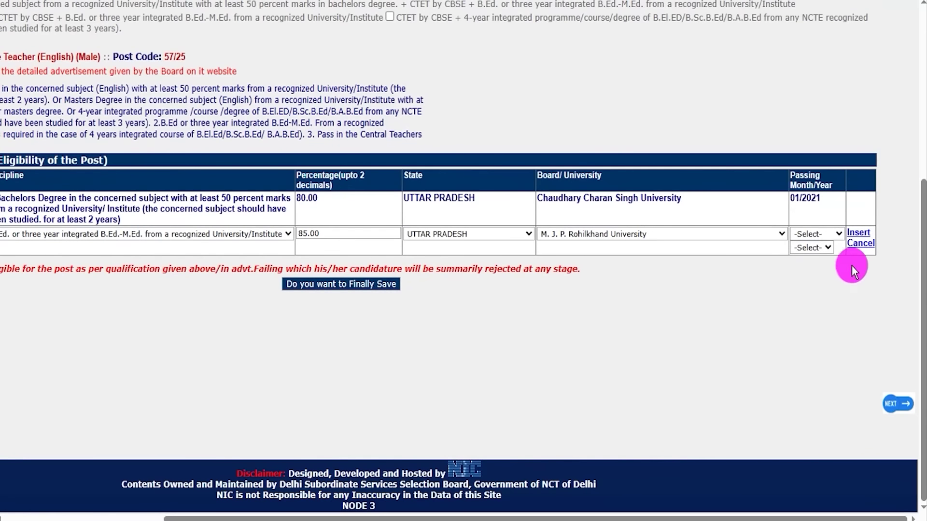
left_click(811, 247)
left_click(799, 296)
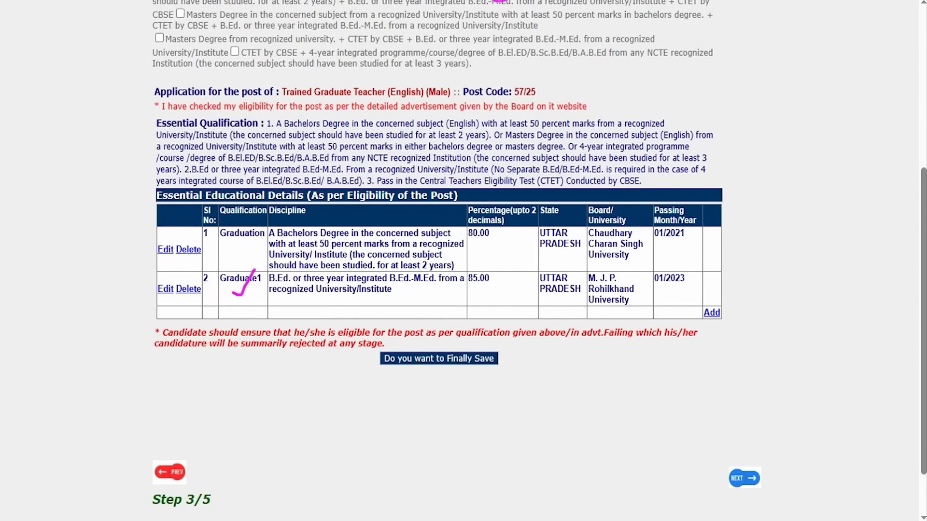
Box the Add link below the Graduate1 entry, and use Cent Teachers eligibility test with discipline CTET by CBSE for the third entry
left_click_drag(687, 296, 740, 323)
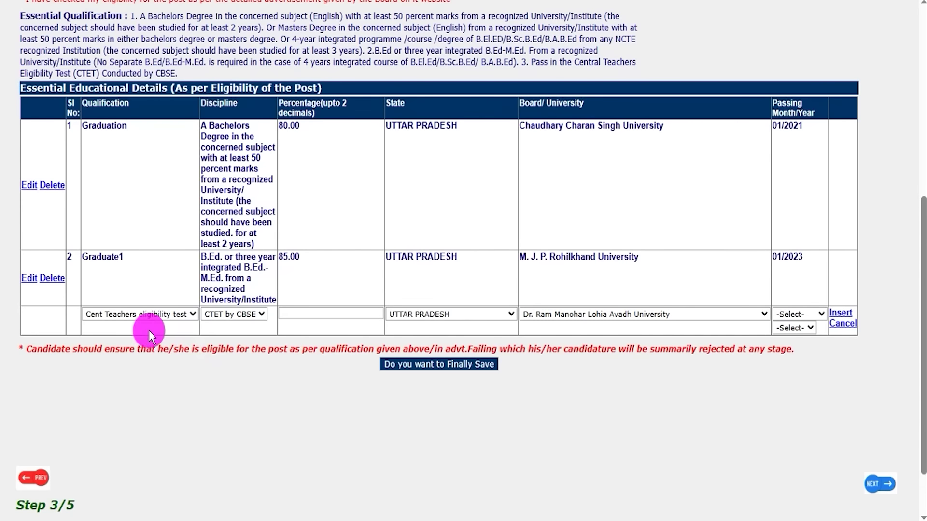
left_click(163, 315)
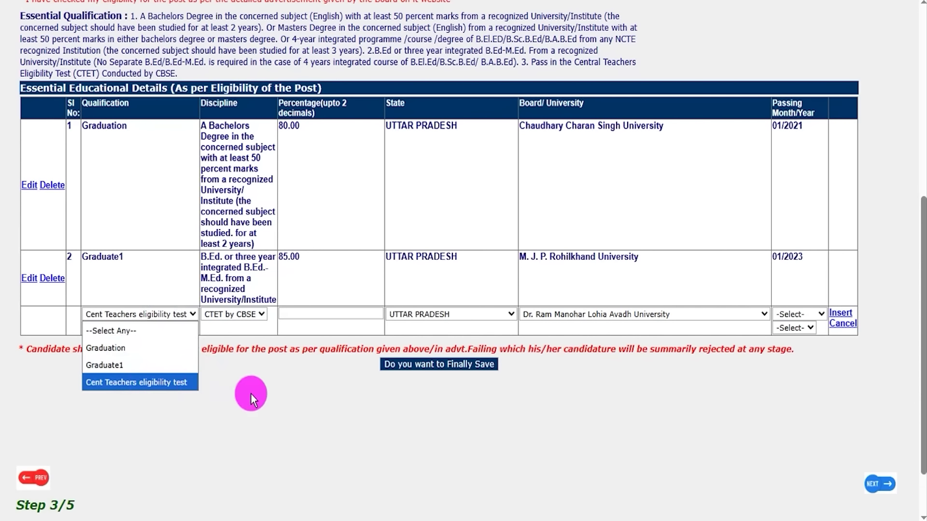
left_click(236, 313)
left_click(238, 313)
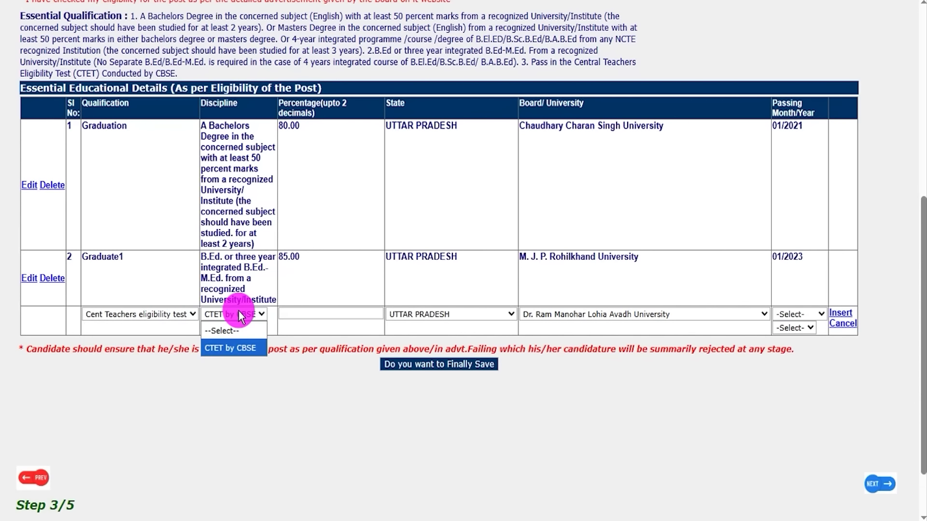
left_click(238, 344)
Set the CTET entry's percentage to 90.00, keeping UTTAR PRADESH as the state
left_click(327, 311)
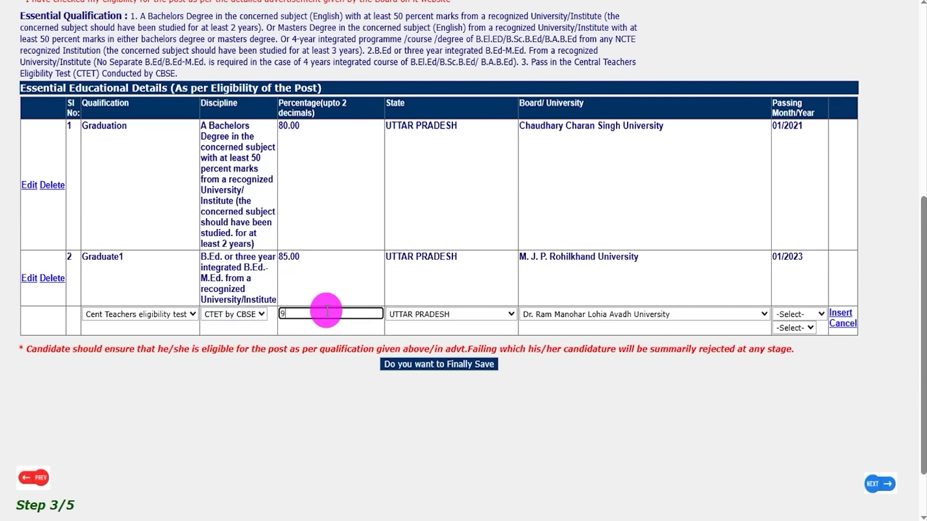
left_click(471, 386)
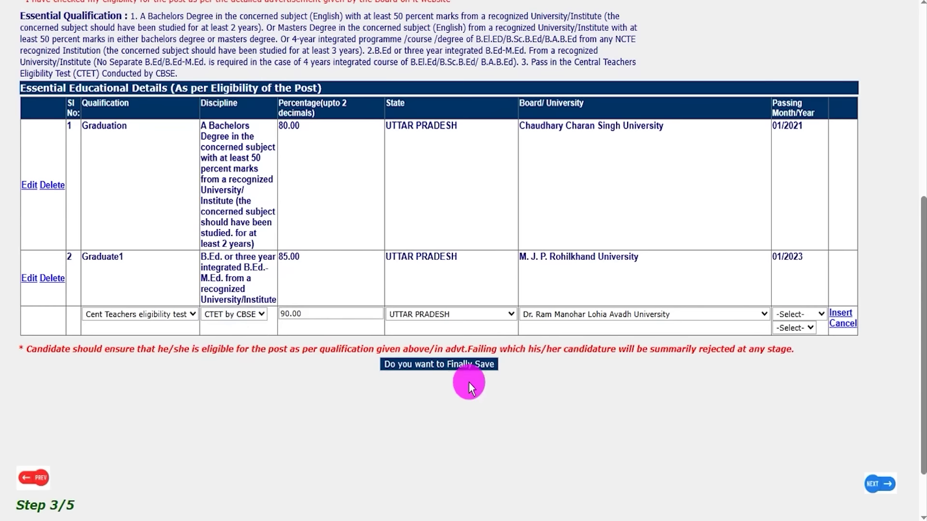
left_click(468, 317)
left_click(631, 399)
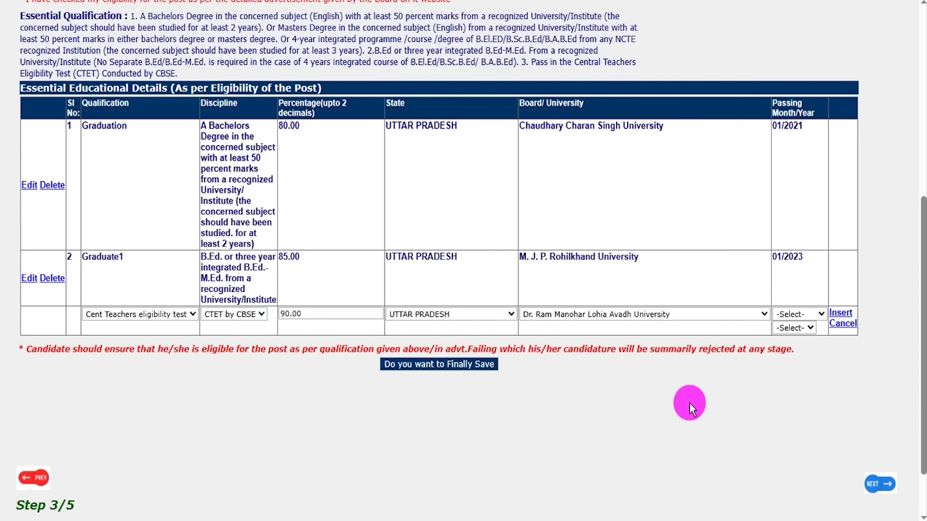
Show the university and passing month/year choices of the CTET entry, and box its Insert link
left_click(633, 314)
left_click(688, 413)
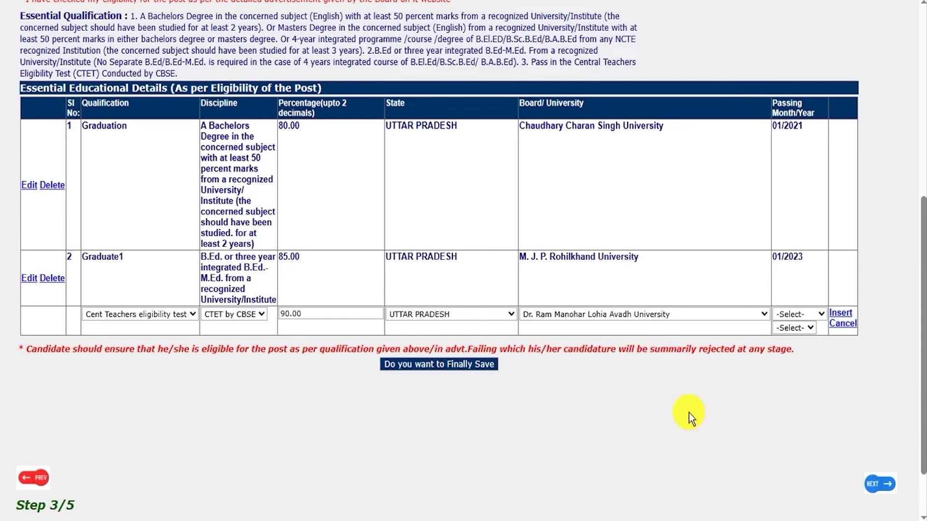
left_click(798, 314)
left_click(798, 329)
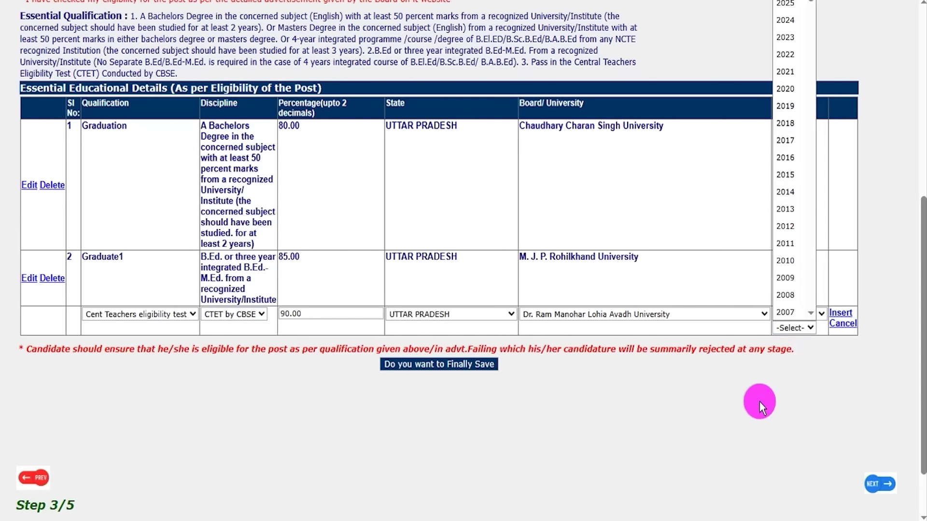
left_click(760, 401)
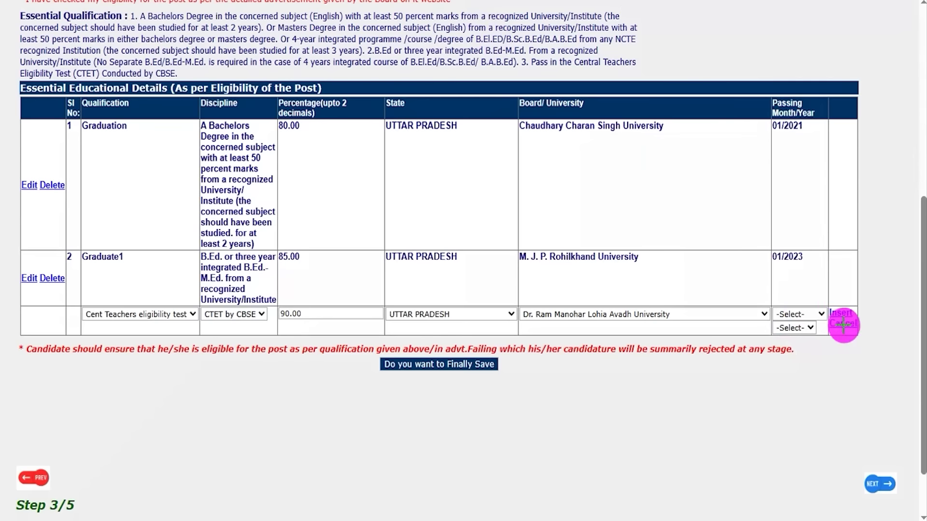
mouse_move(813, 290)
left_mouse_down()
mouse_move(856, 304)
mouse_move(863, 318)
left_mouse_up()
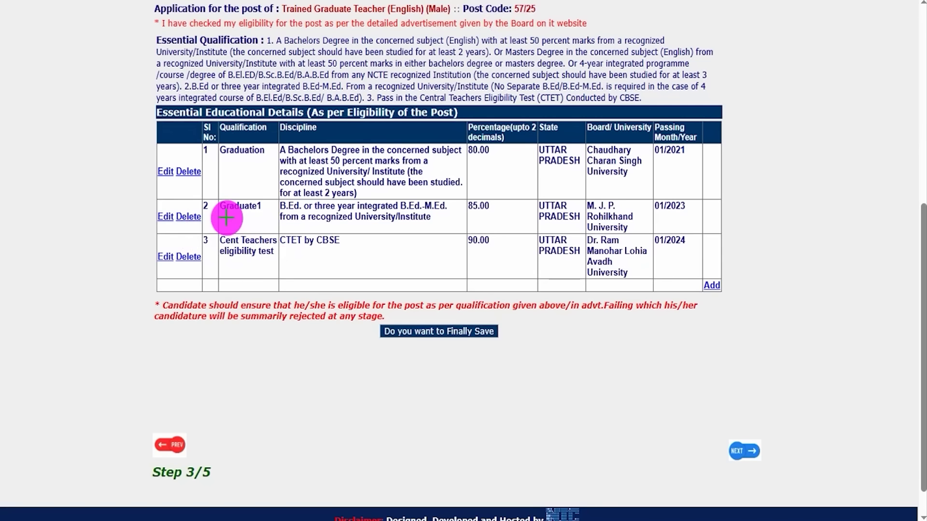
Draw tick marks beside the Graduation, Graduate1 and Cent Teachers eligibility test entries and beside their Edit and Delete links
left_click_drag(238, 179, 255, 165)
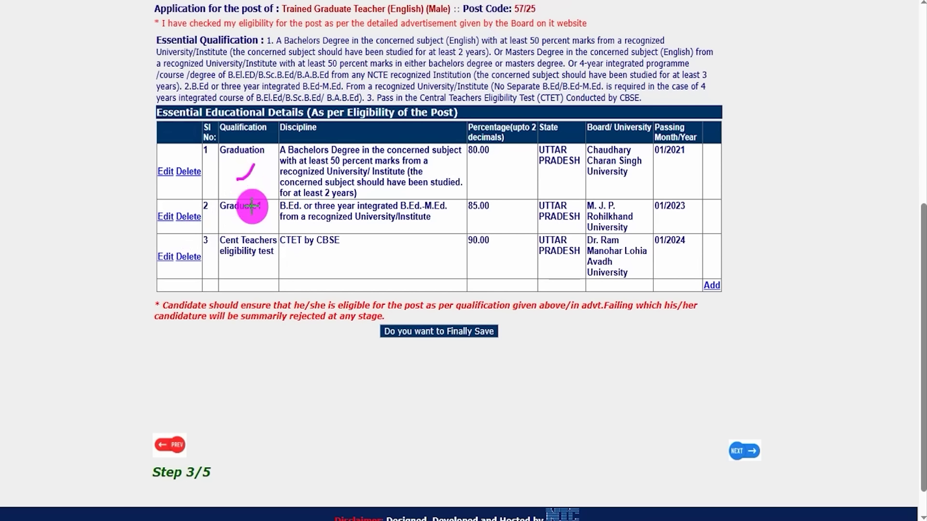
left_click_drag(251, 220, 269, 205)
left_click_drag(259, 258, 276, 243)
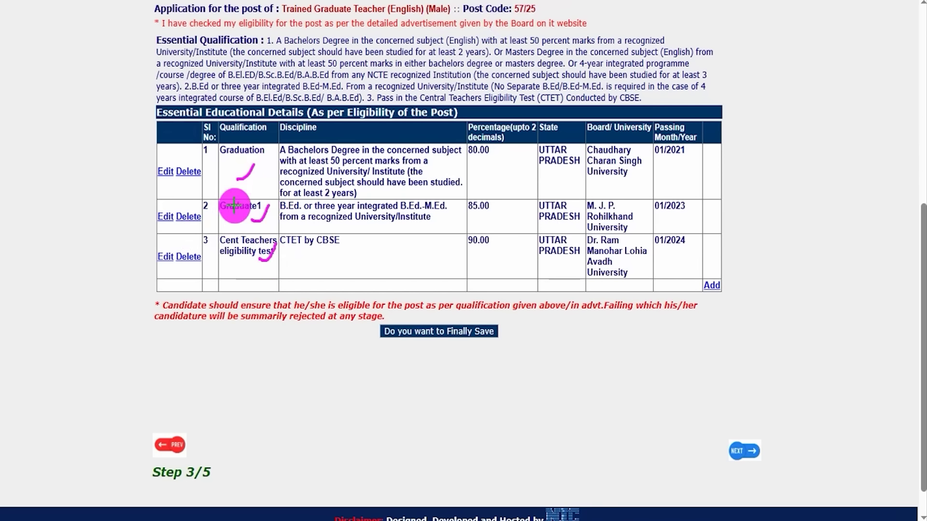
left_click_drag(158, 160, 171, 149)
left_click_drag(164, 206, 171, 182)
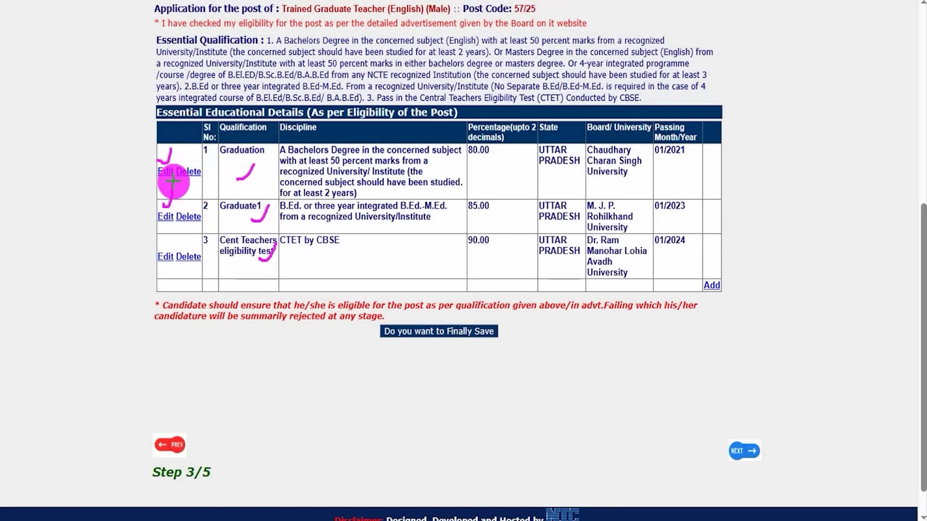
mouse_move(158, 246)
left_mouse_down()
mouse_move(199, 229)
mouse_move(201, 192)
left_mouse_up()
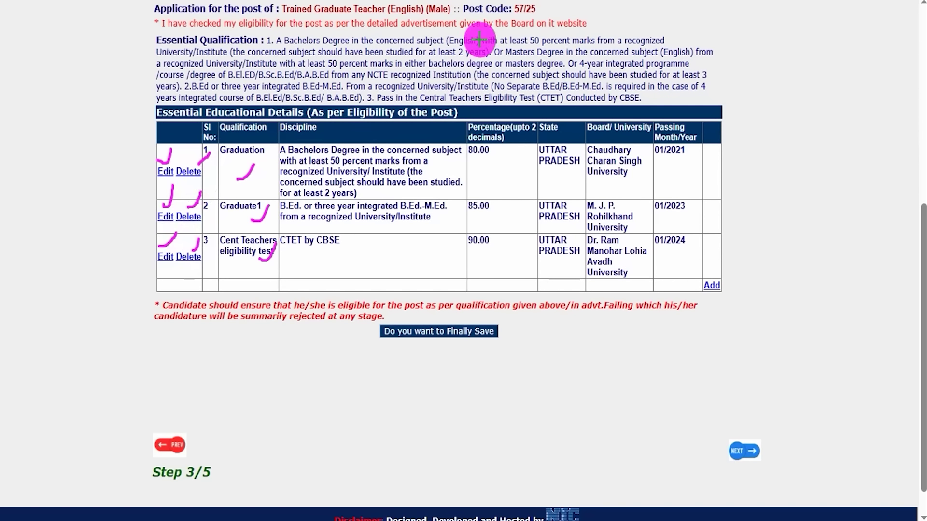
Box the final-save option below the educational details and the option for continuing from Step 3/5
left_click_drag(358, 307, 519, 349)
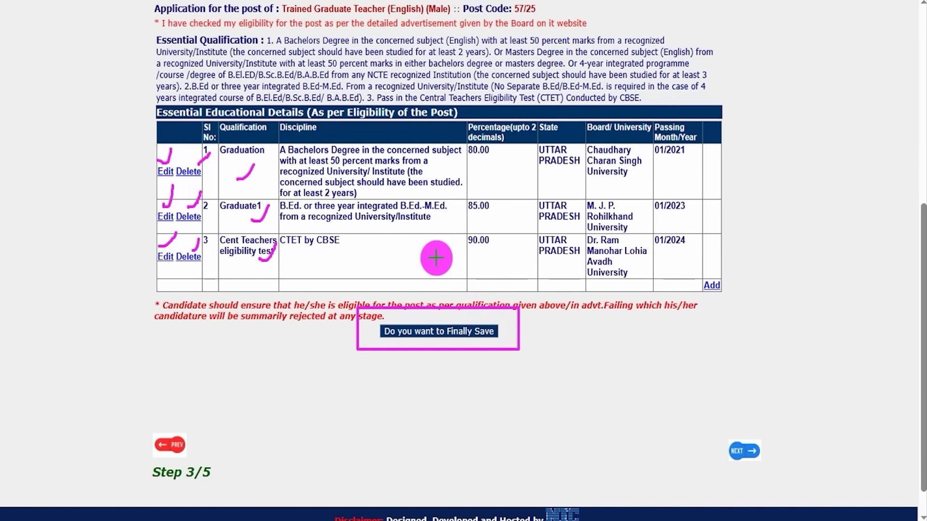
mouse_move(692, 418)
left_mouse_down()
mouse_move(743, 432)
mouse_move(786, 478)
left_mouse_up()
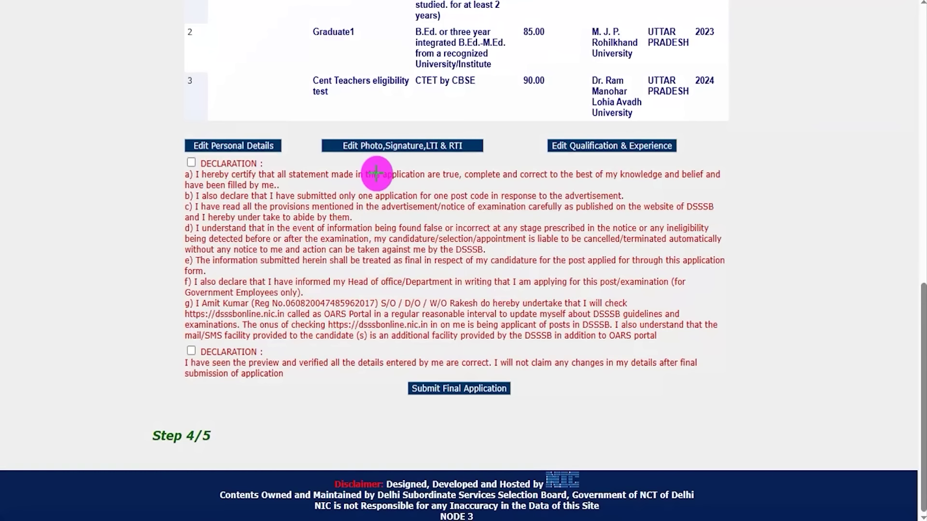
Draw tick marks beside the Graduate1 and CTET rows in the application preview
left_click_drag(255, 27, 274, 16)
left_click_drag(267, 73, 286, 59)
left_click_drag(510, 54, 524, 40)
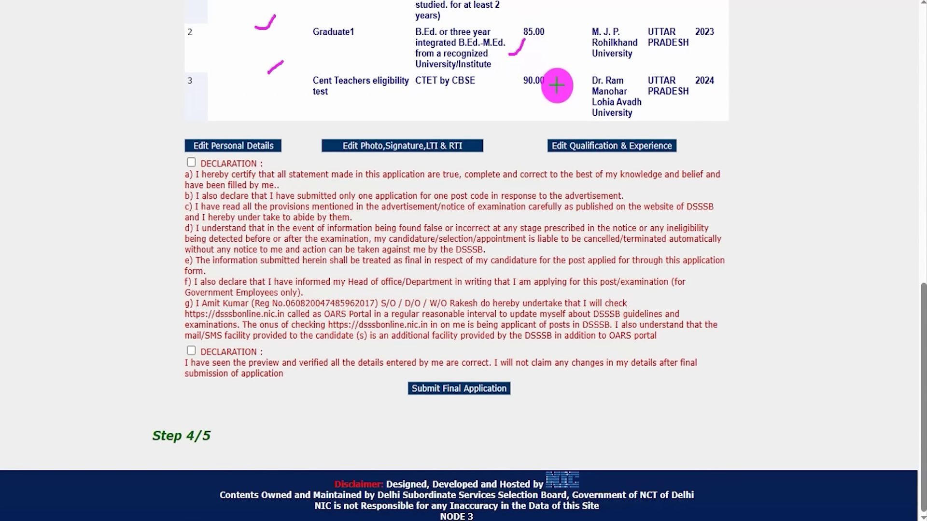
left_click_drag(566, 78, 594, 64)
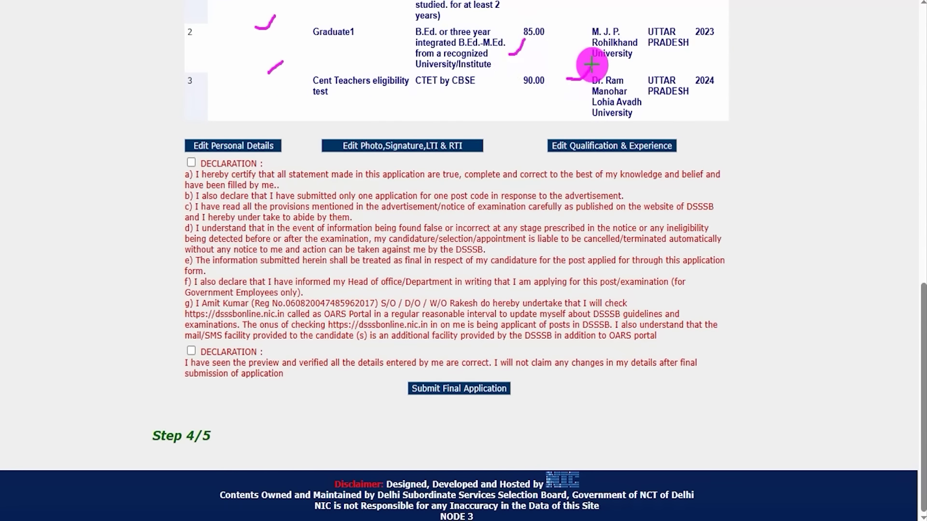
Draw tick marks above the preview's options for editing personal details, photo and signature, and qualification and experience
mouse_move(227, 133)
left_mouse_down()
mouse_move(248, 128)
mouse_move(268, 106)
left_mouse_up()
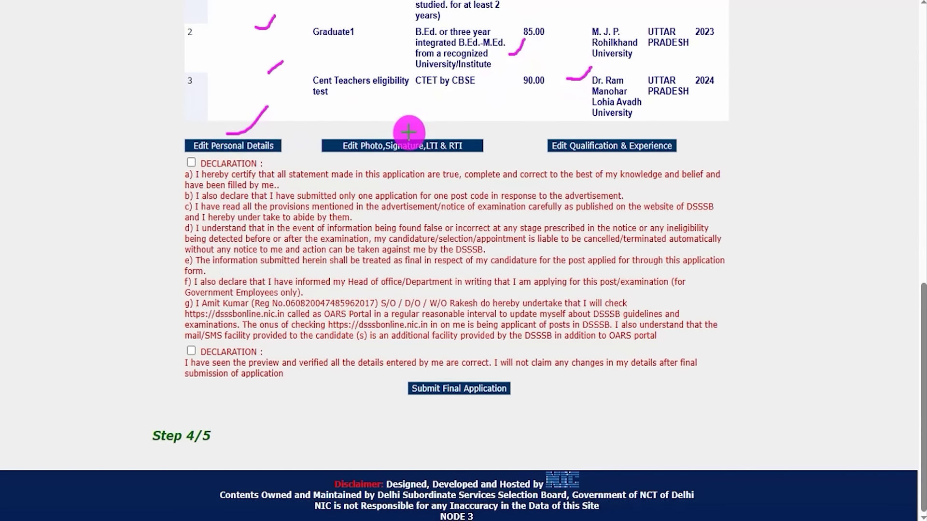
left_click_drag(409, 132, 434, 120)
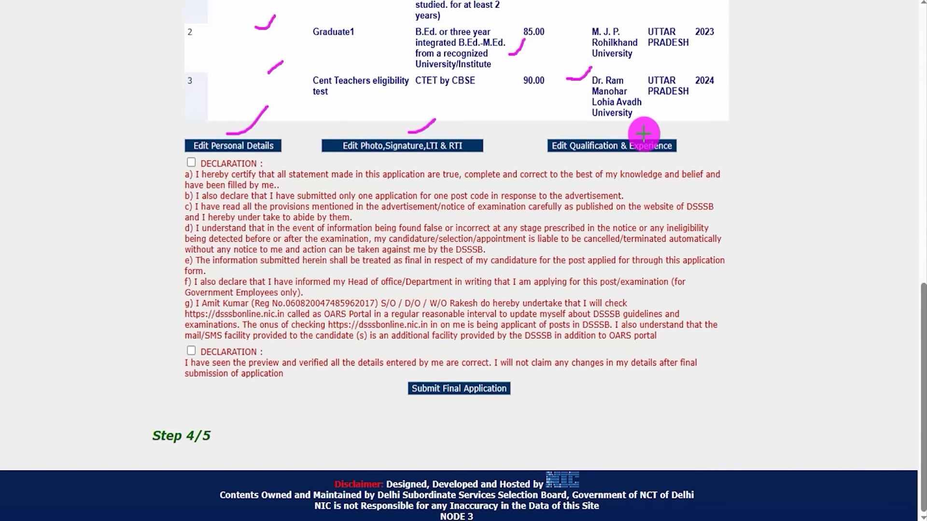
left_click_drag(643, 134, 673, 117)
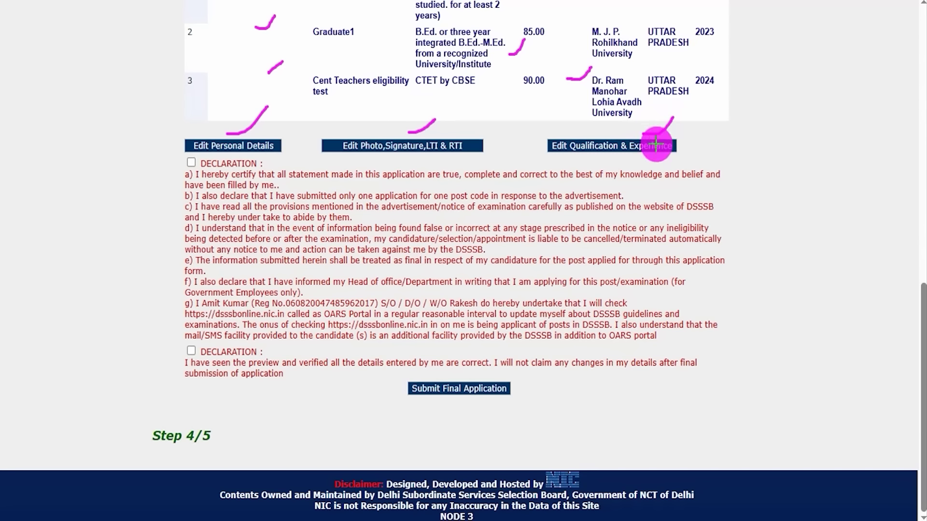
left_click_drag(368, 132, 389, 120)
left_click_drag(548, 129, 573, 112)
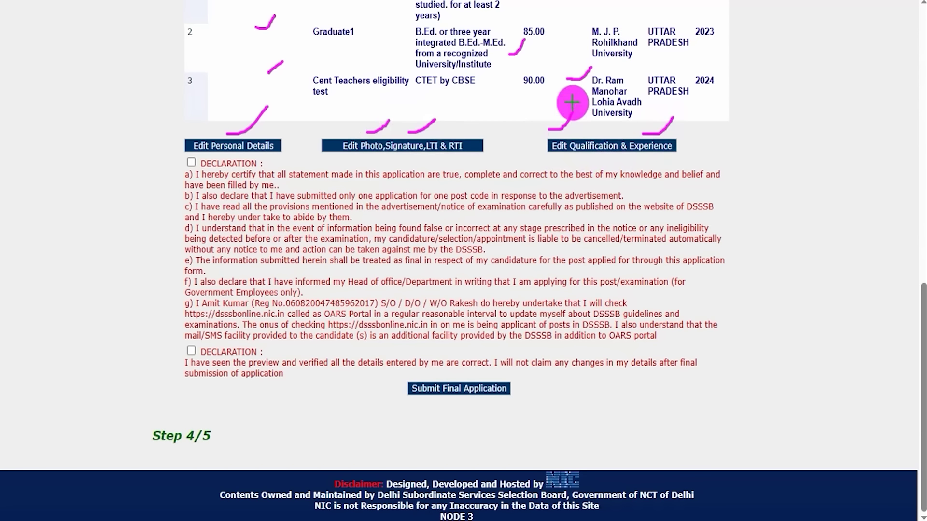
left_click_drag(213, 128, 254, 90)
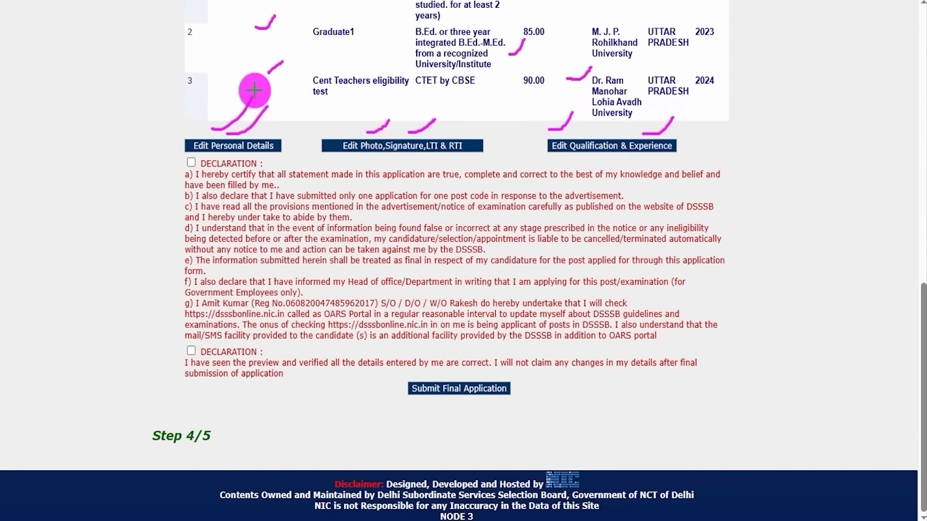
Underline the first declaration's opening text, mark both declaration checkboxes with ticks, and box Submit Final Application
left_click_drag(220, 177, 287, 168)
left_click_drag(189, 164, 216, 151)
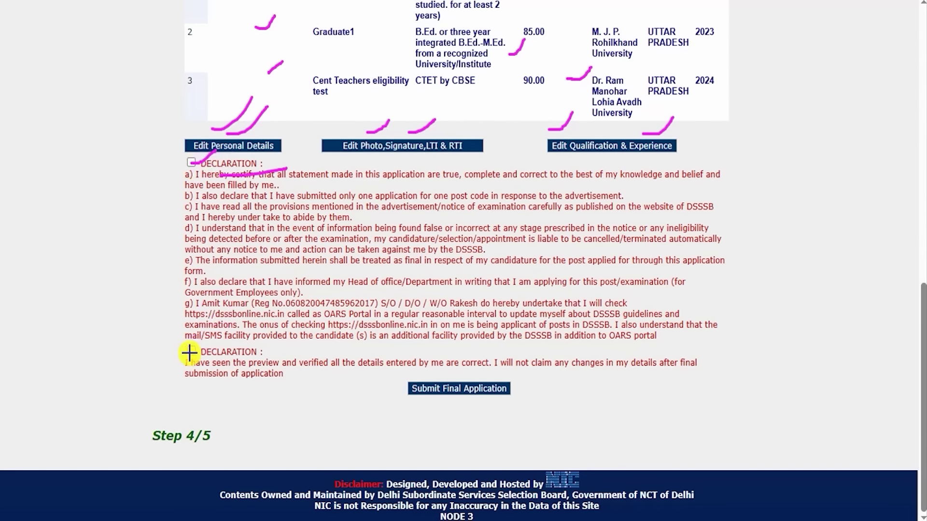
left_click_drag(189, 354, 213, 325)
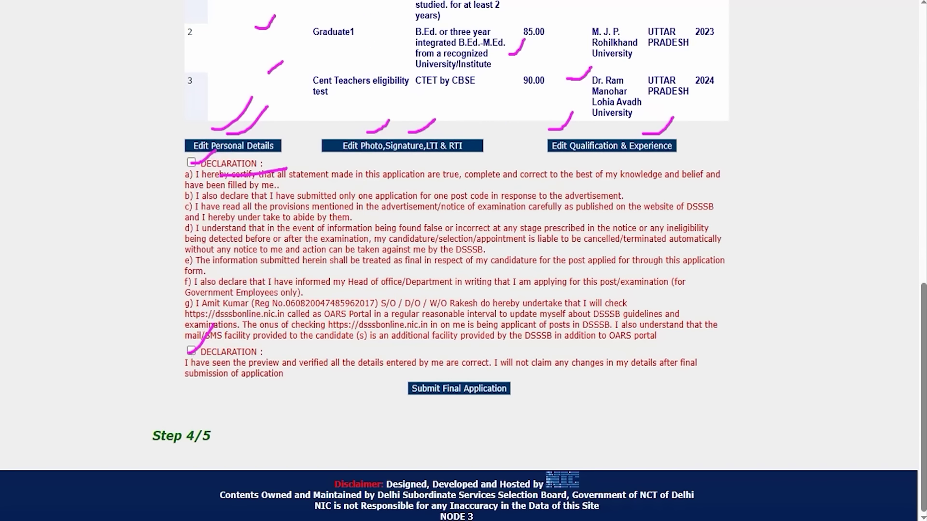
mouse_move(379, 366)
left_mouse_down()
mouse_move(513, 389)
mouse_move(547, 409)
left_mouse_up()
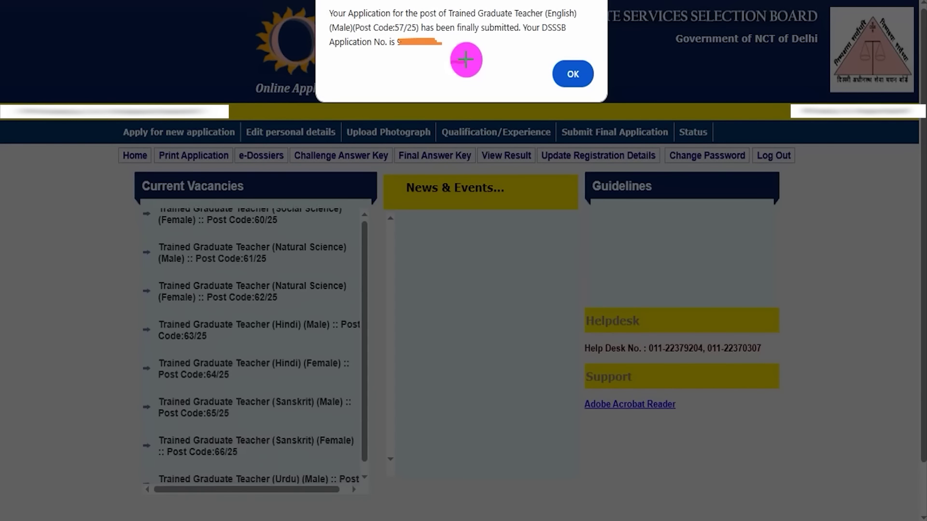
Draw tick marks around the final submission message for the post Trained Graduate Teacher (English) (Male), and dismiss the message
left_click_drag(466, 59, 490, 26)
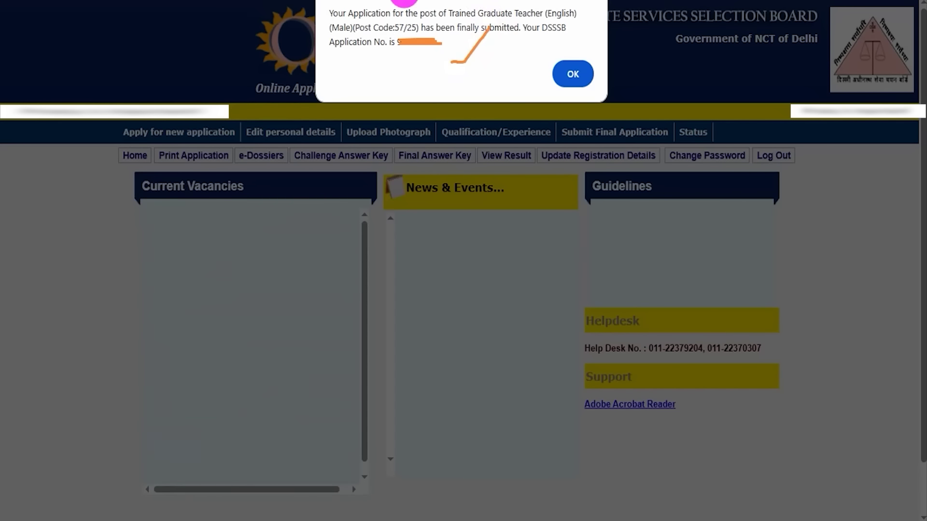
left_click_drag(491, 60, 523, 25)
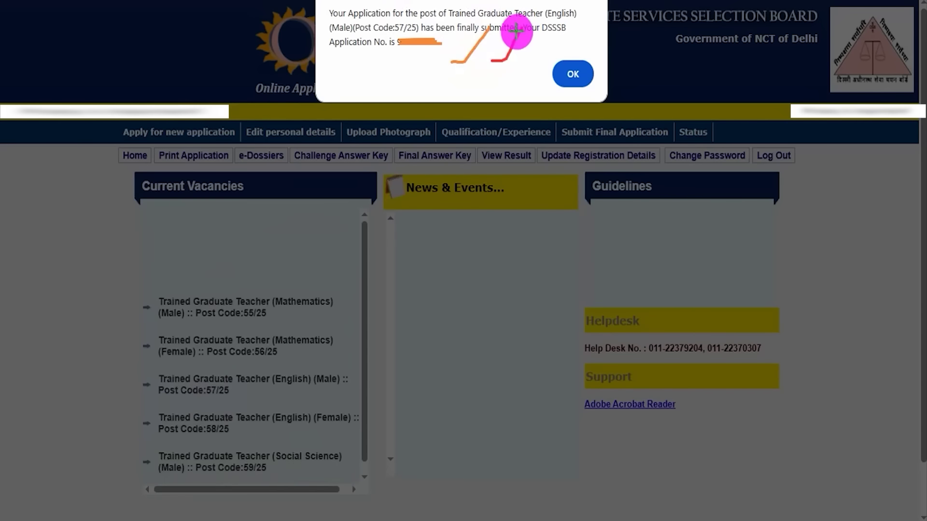
left_click_drag(533, 42, 563, 16)
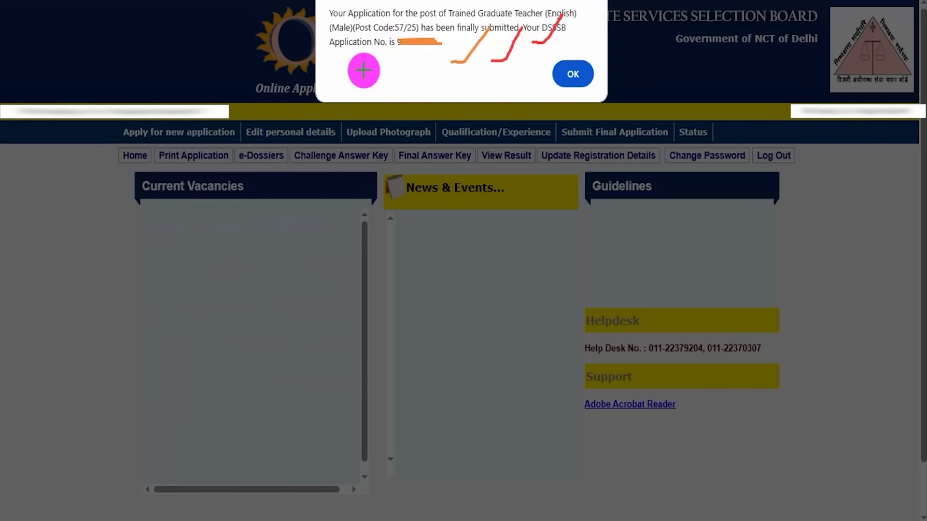
left_click_drag(348, 63, 370, 24)
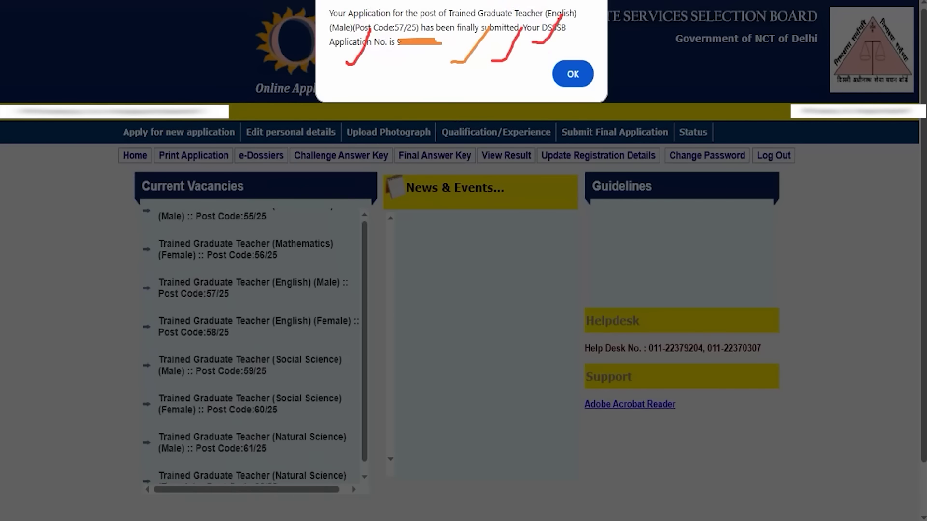
left_click(584, 80)
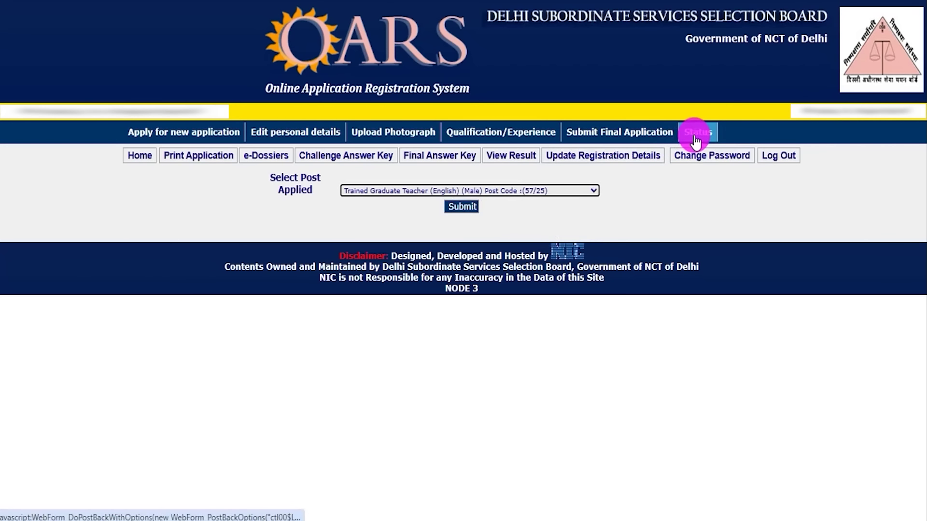
Request the application status for the applied post Trained Graduate Teacher (English) (Male), post code 57/25
left_click(413, 191)
left_click(413, 191)
left_click(413, 191)
left_click(413, 191)
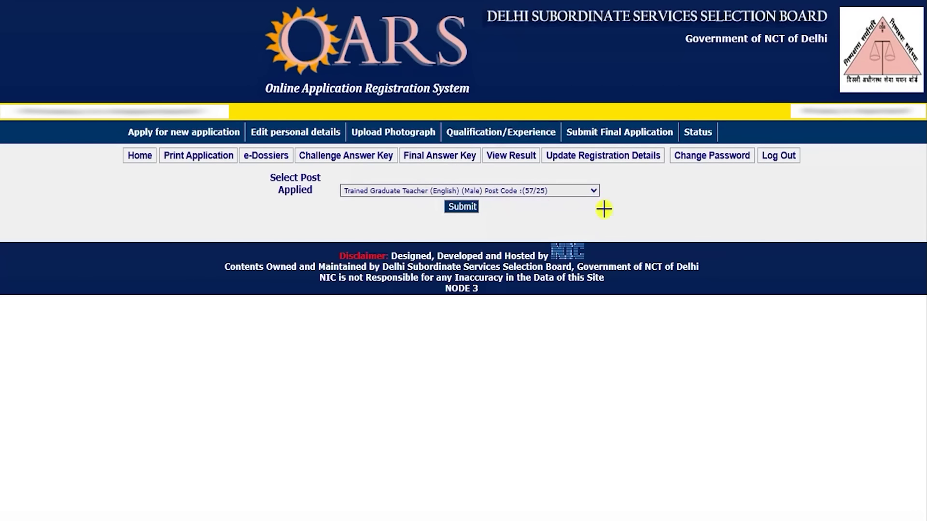
left_click(482, 207)
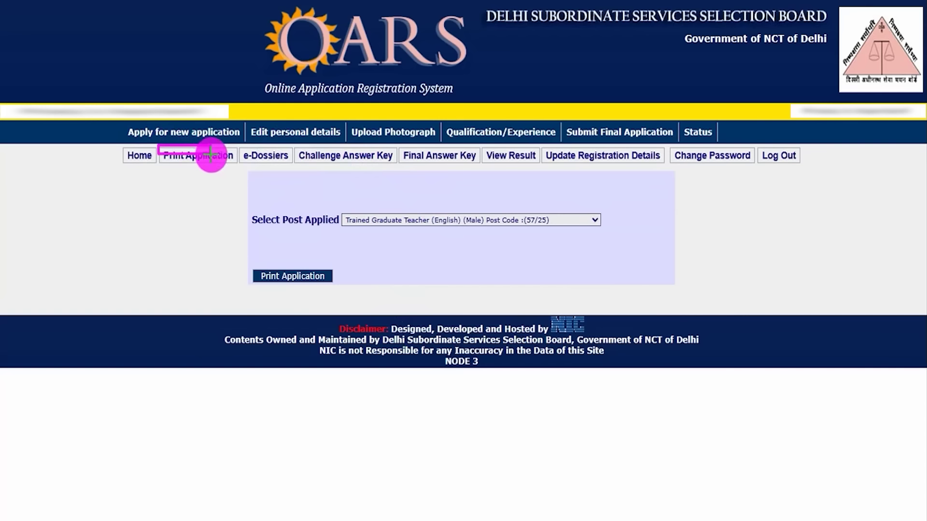
Box the Print Application link and select Trained Graduate Teacher (English) (Male), post code 57/25, as the post for printing
left_click_drag(211, 154, 238, 163)
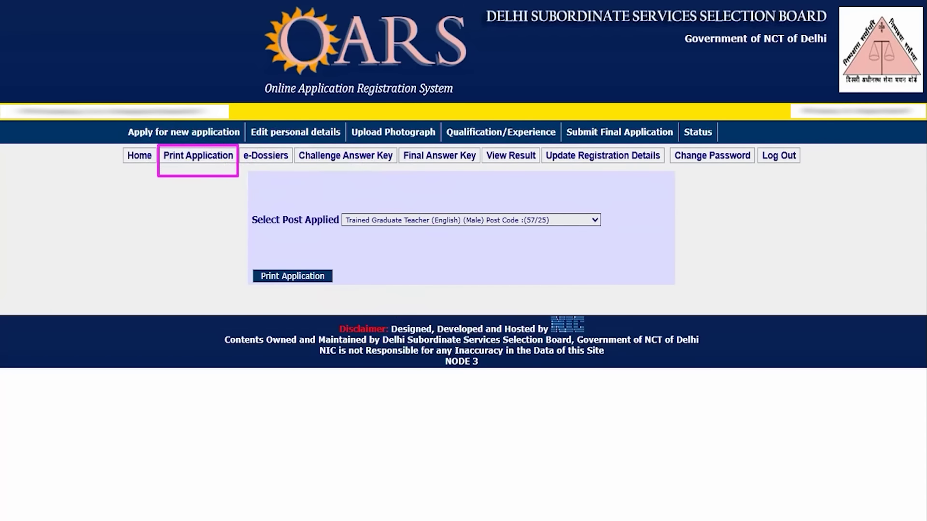
left_click(440, 221)
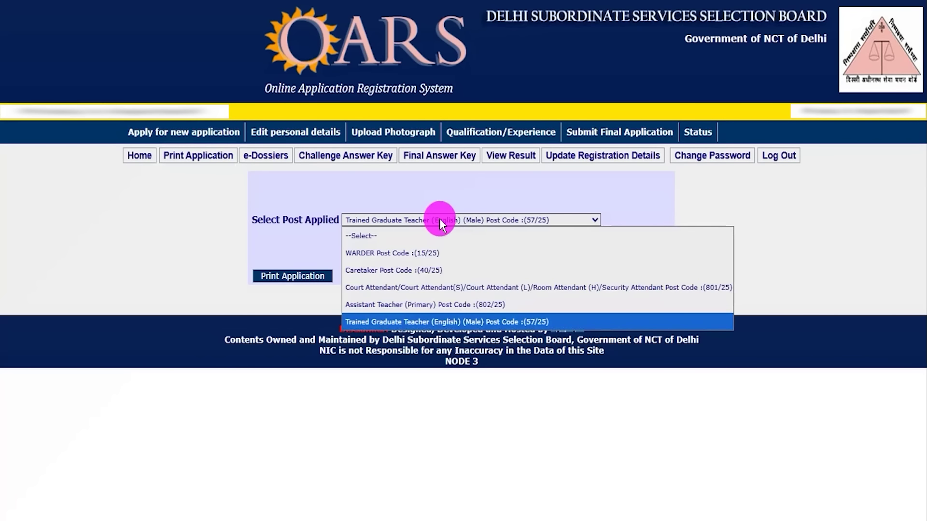
left_click(435, 322)
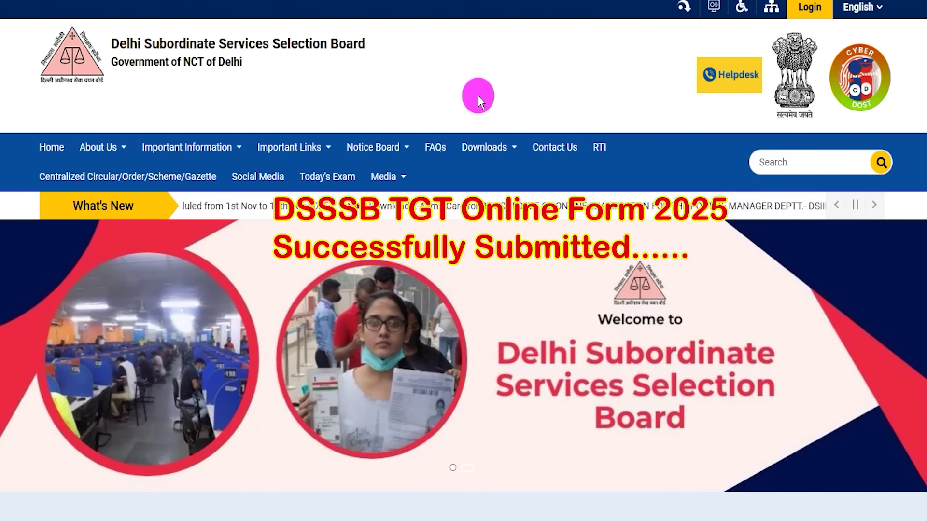
scroll(489, 297, "down", 10)
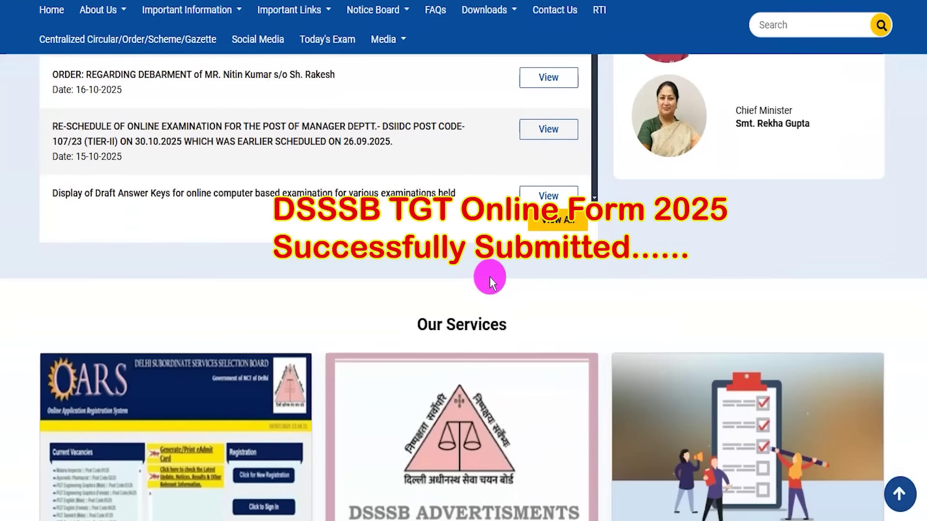
scroll(601, 314, "up", 15)
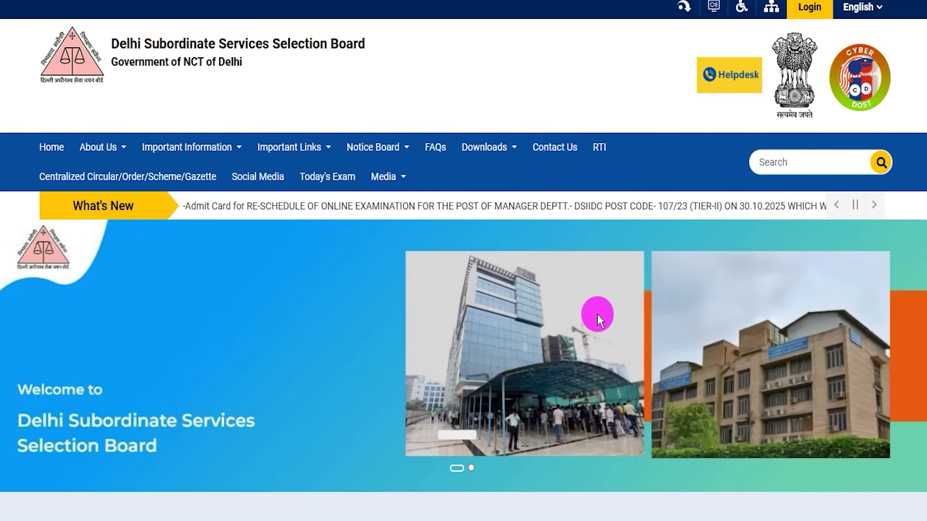
left_click(390, 177)
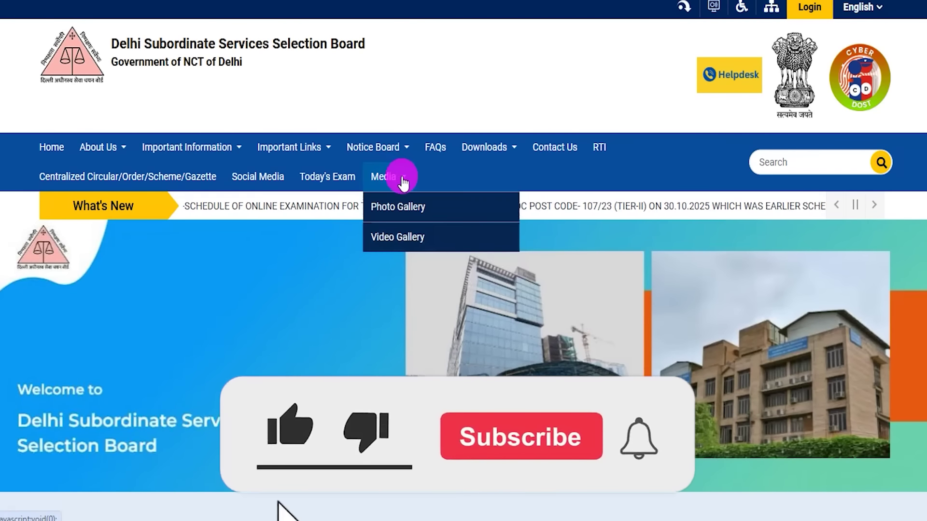
left_click(382, 147)
left_click(331, 148)
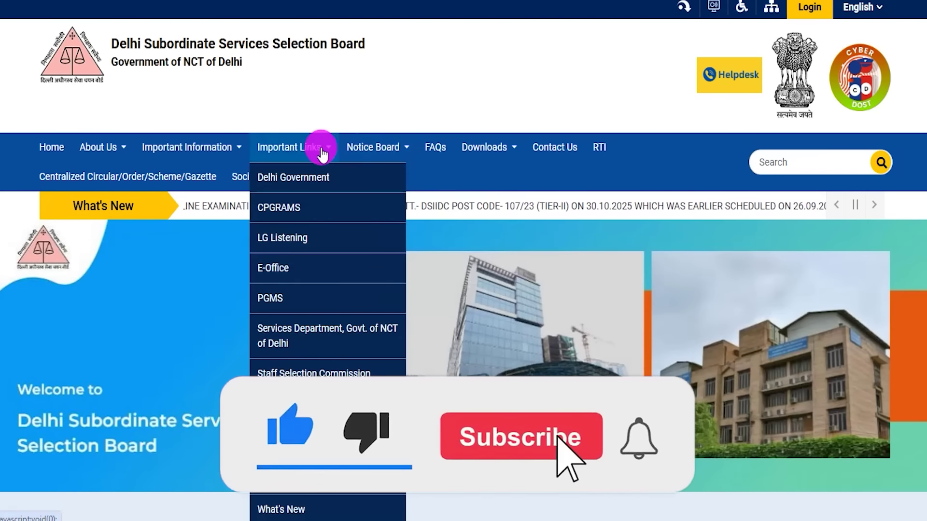
left_click(221, 152)
left_click(121, 151)
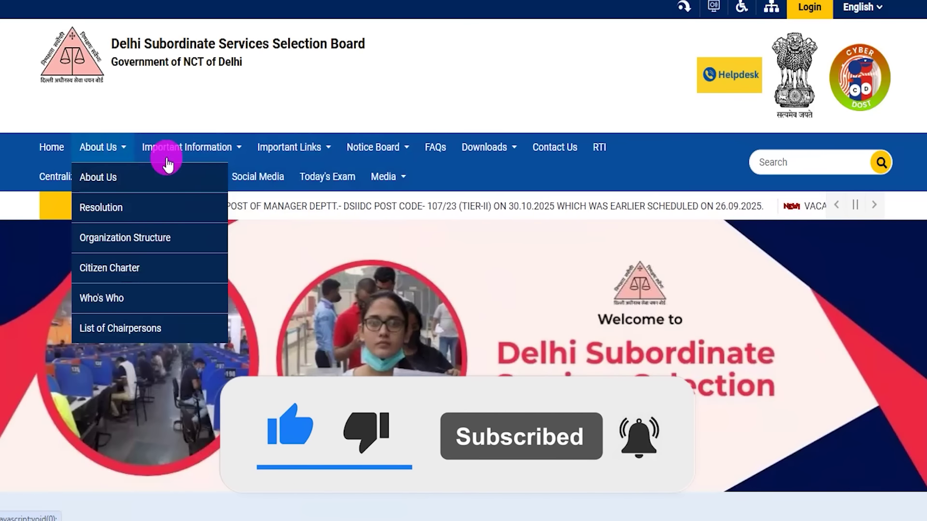
left_click(501, 88)
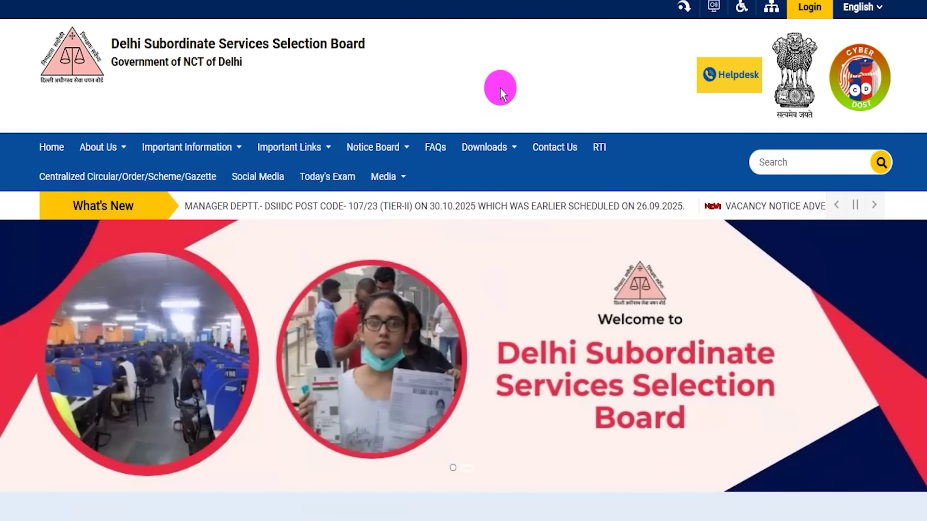